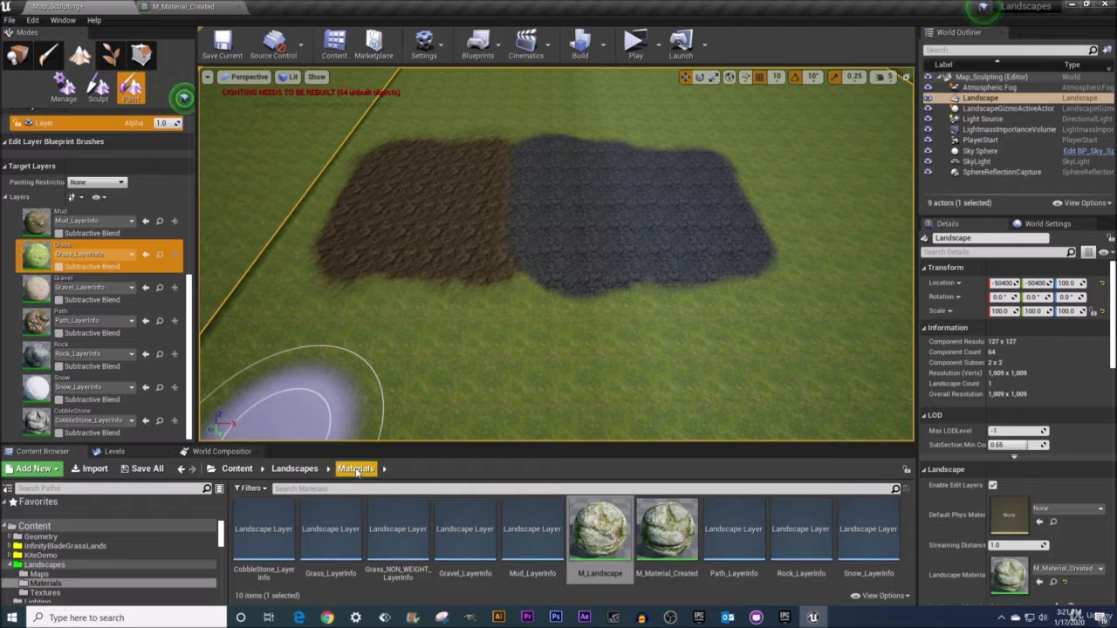
Open the M_Material_Created material and inspect the grass texture sample nodes in its graph
double_click(658, 534)
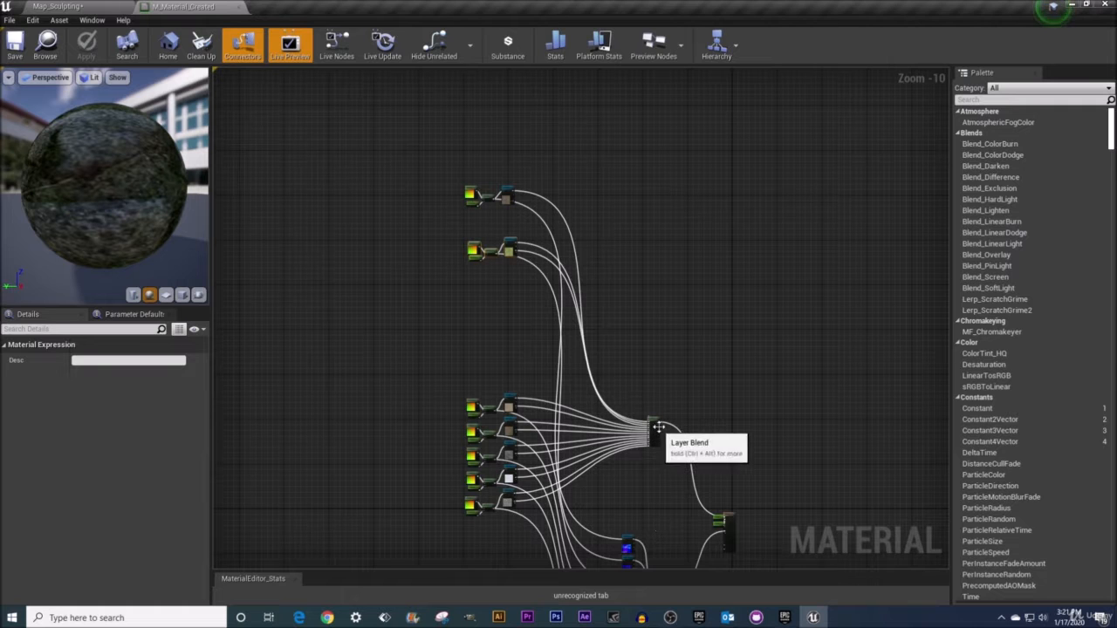
right_click_drag(711, 407, 626, 354)
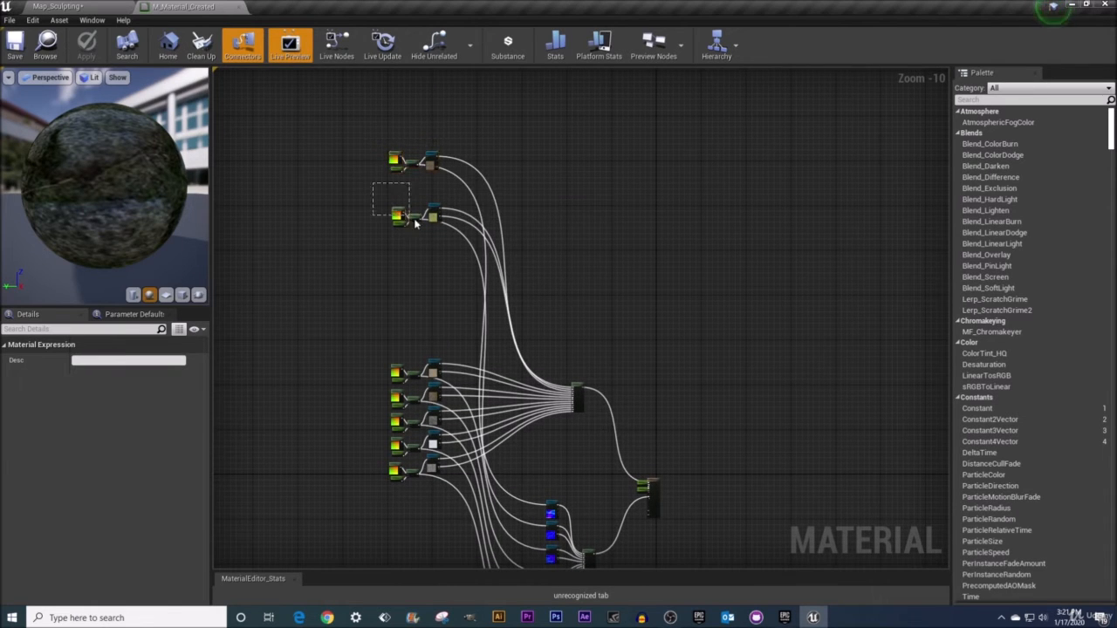
left_click_drag(416, 223, 462, 252)
scroll(395, 256, "up", 6)
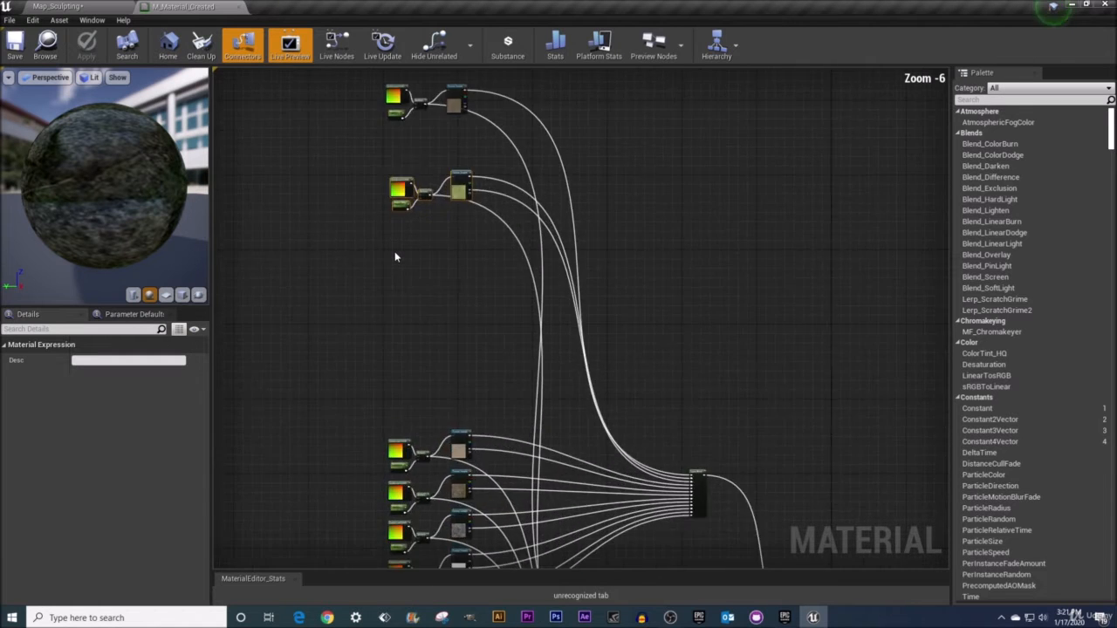
left_click(526, 103)
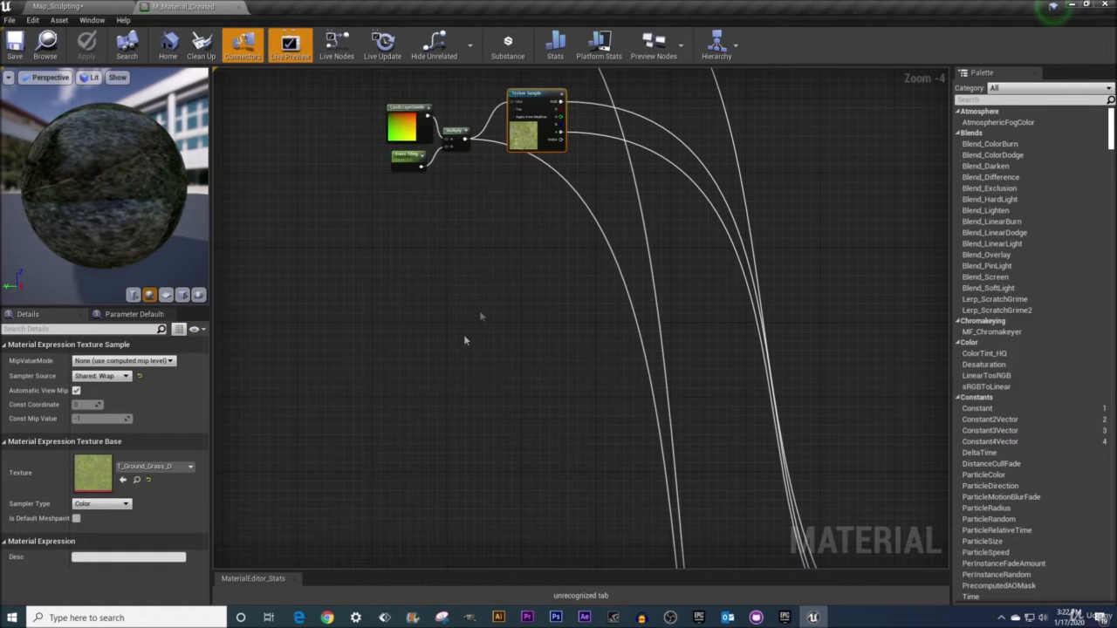
scroll(465, 323, "up", 2)
right_click_drag(481, 314, 456, 399)
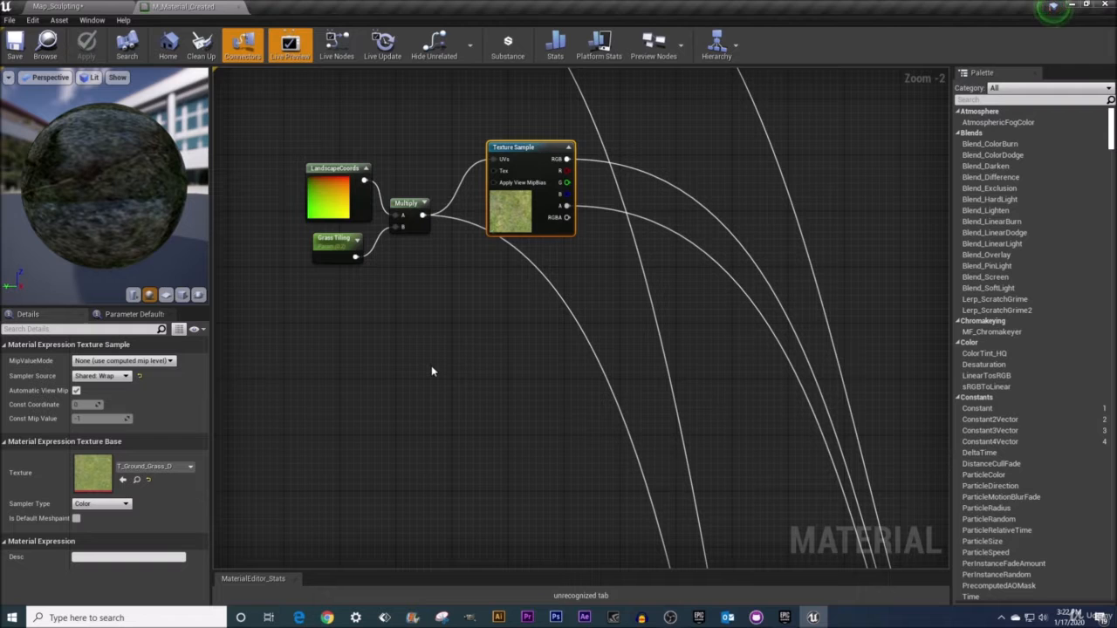
Add a new Texture Sample node below the grass nodes and assign the T_MacroVariation texture to it
left_click(441, 368)
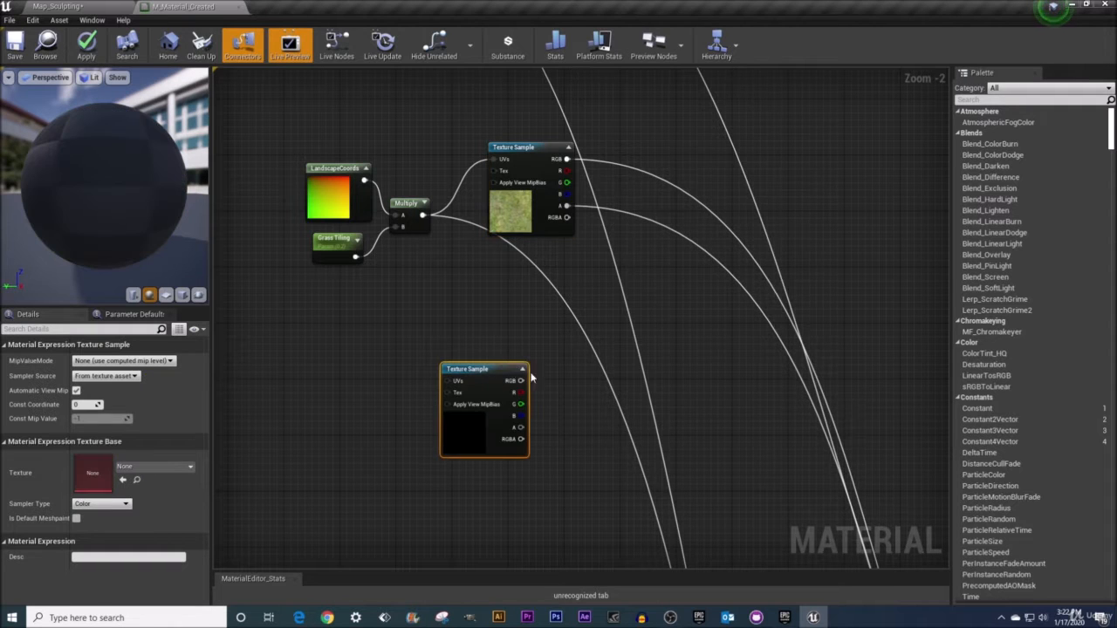
left_click_drag(481, 372, 463, 352)
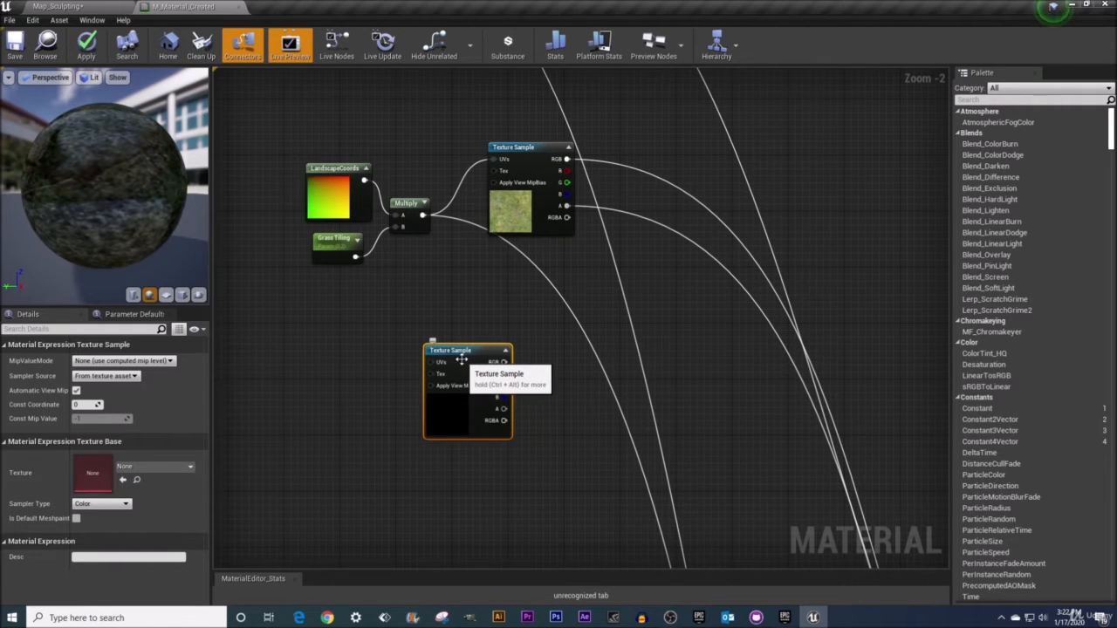
scroll(463, 352, "up", 2)
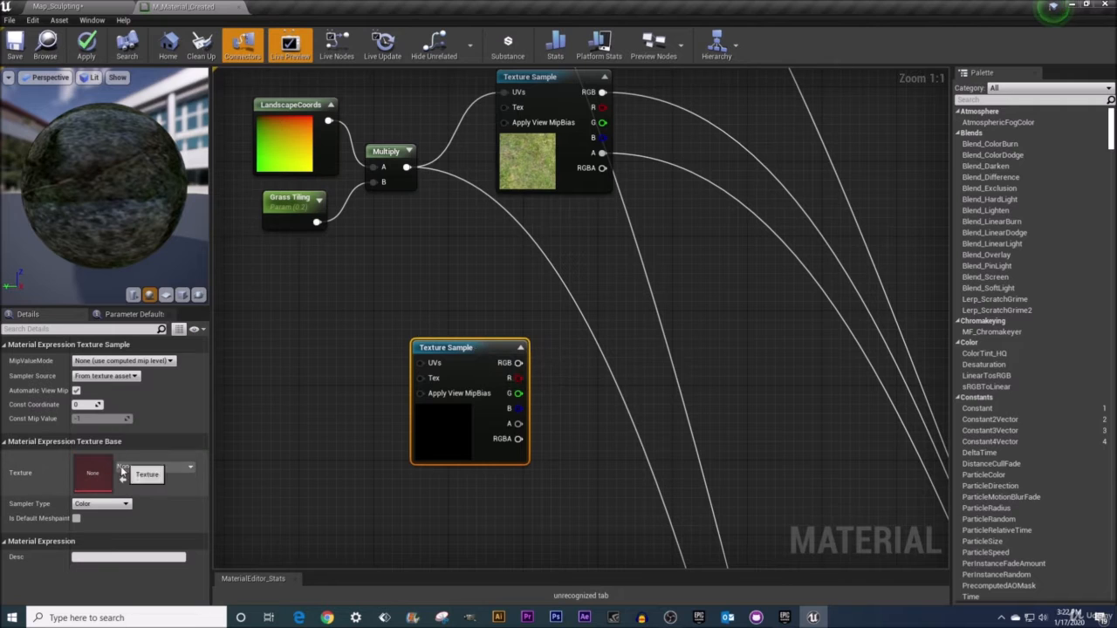
left_click(159, 469)
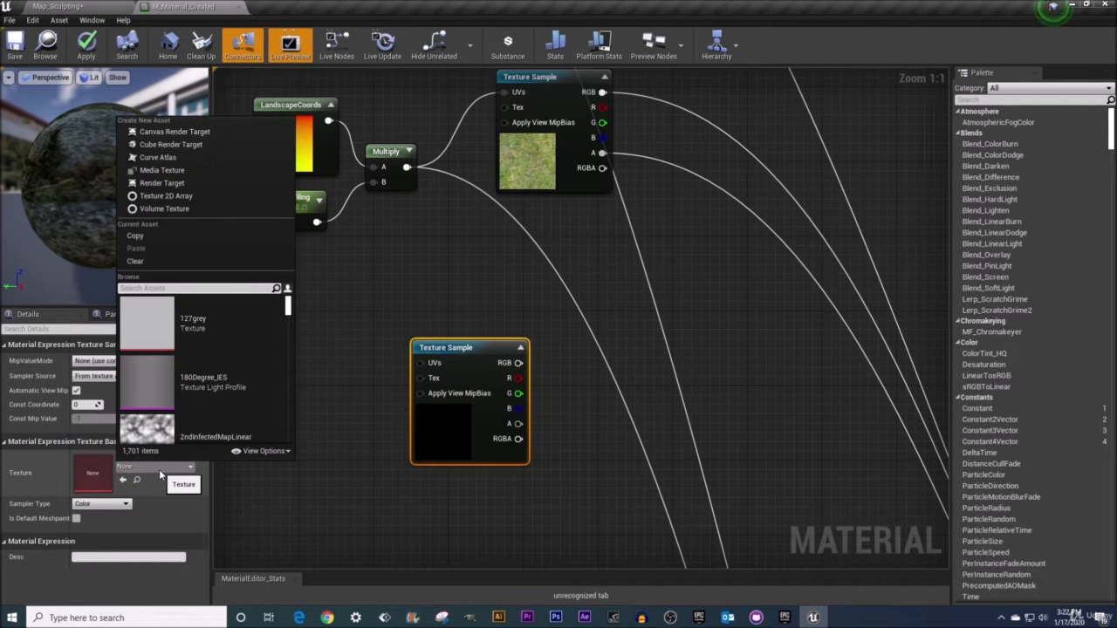
type("t_")
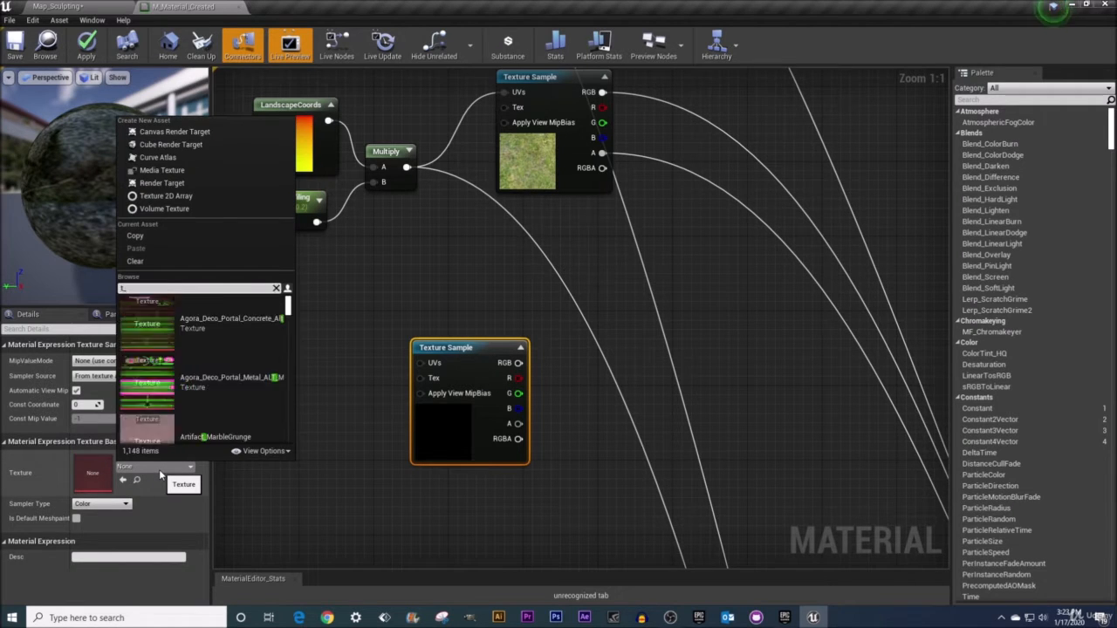
type("macro")
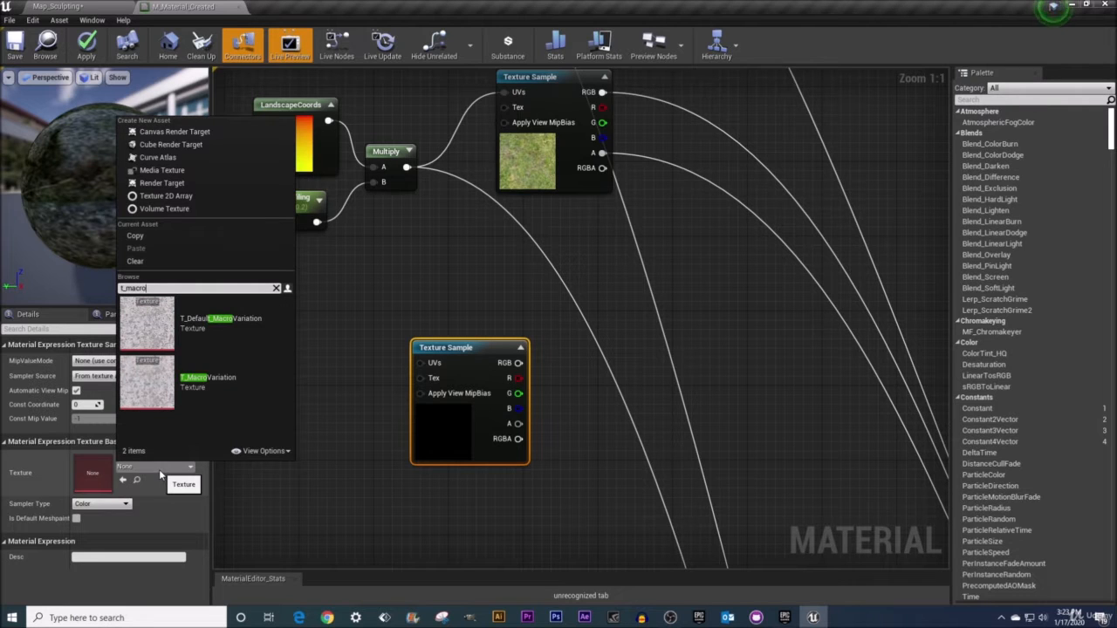
left_click(245, 388)
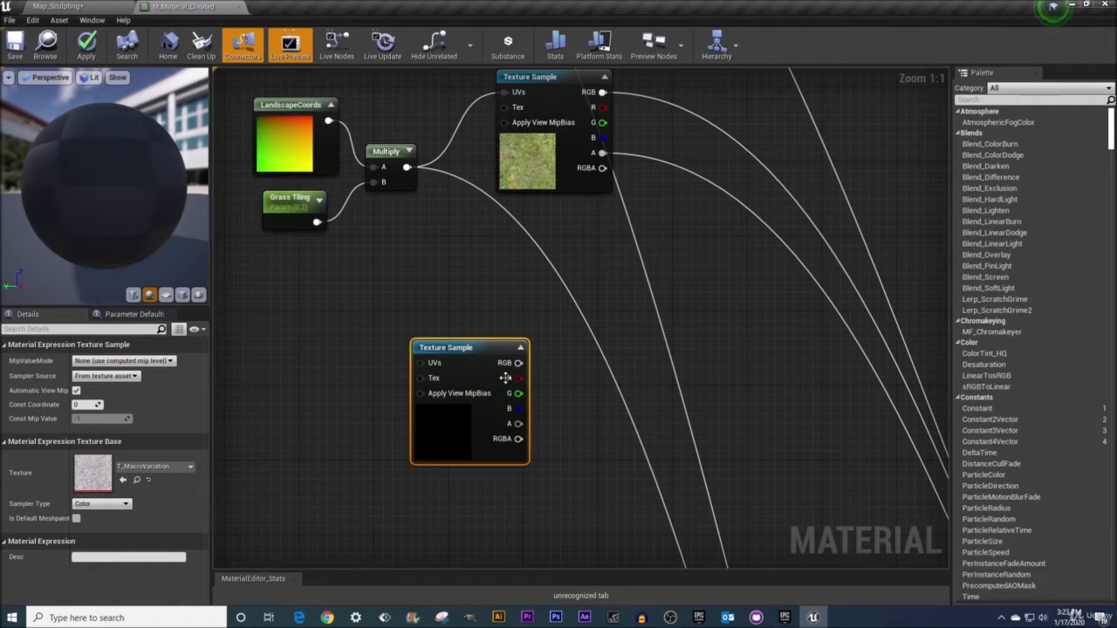
Add a TextureCoordinate node and connect it to the new Texture Sample's UVs input
left_click_drag(504, 362, 513, 352)
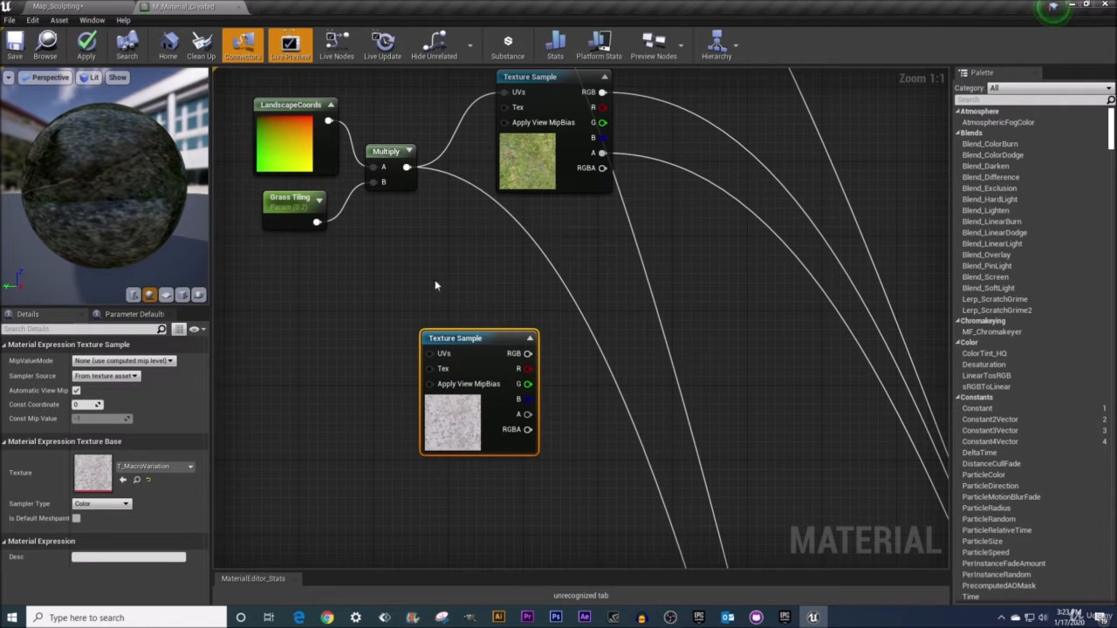
right_click(307, 355)
type("co")
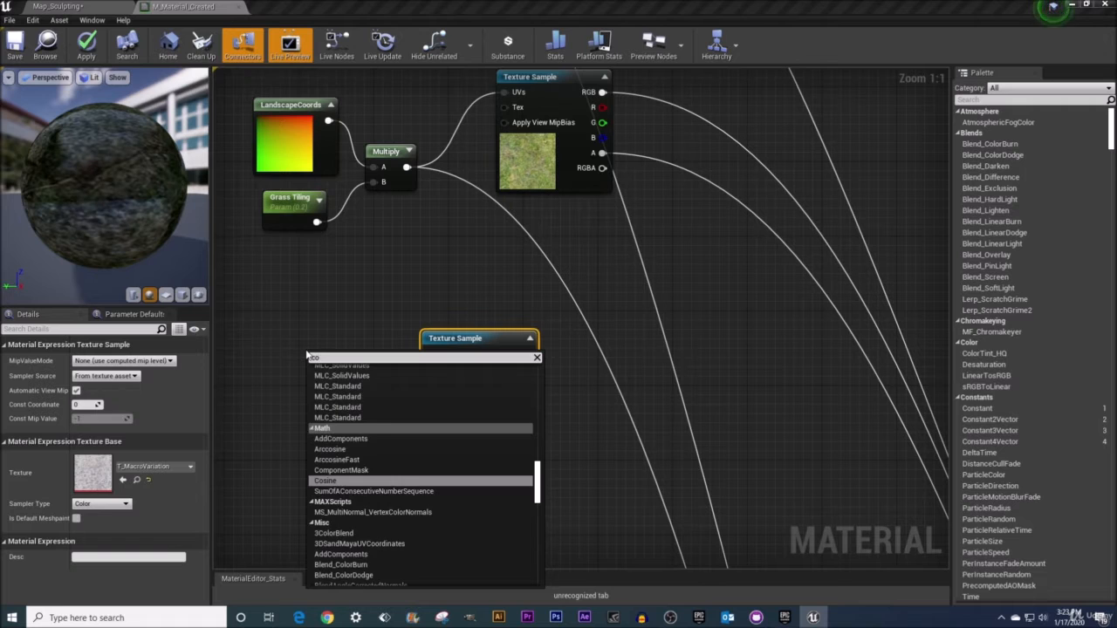
type("ords")
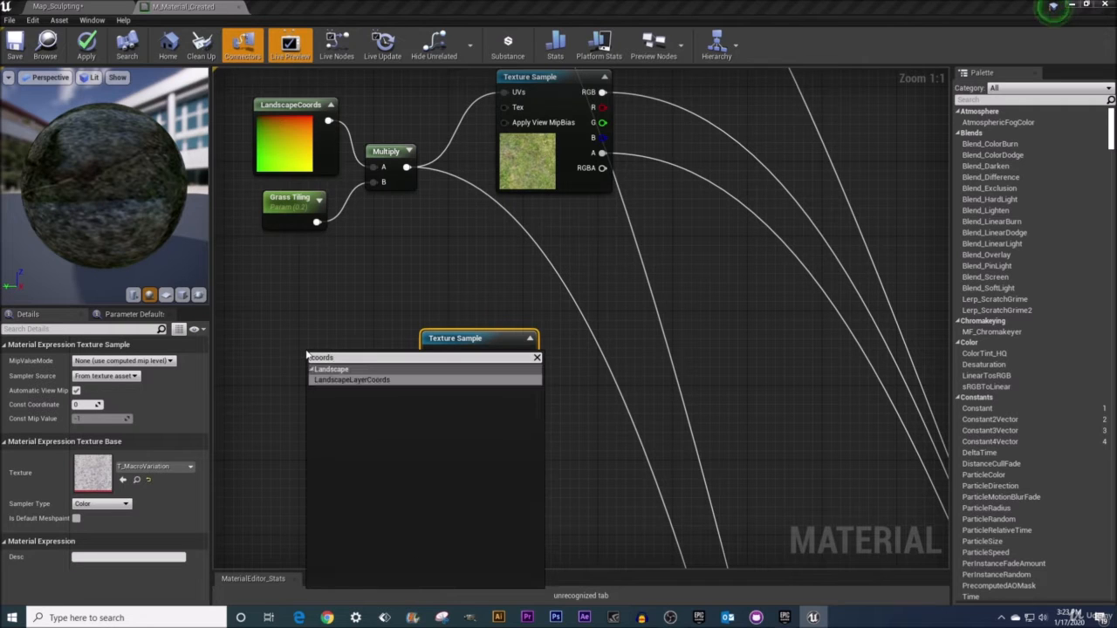
key("BackSpace")
key("BackSpace")
key("BackSpace")
key("BackSpace")
key("BackSpace")
key("BackSpace")
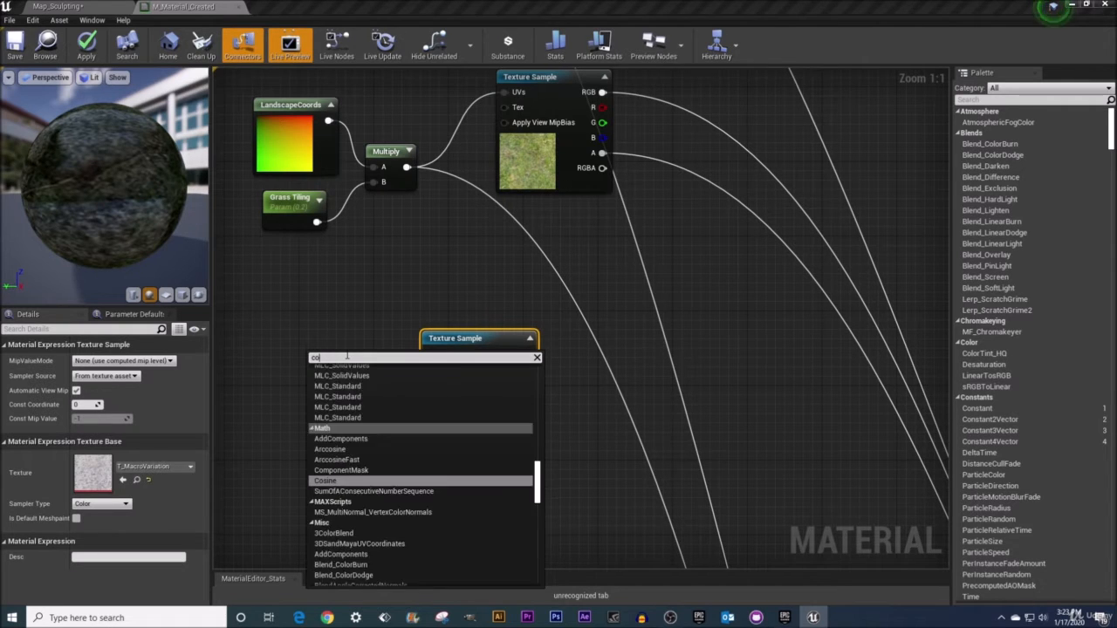
type("text")
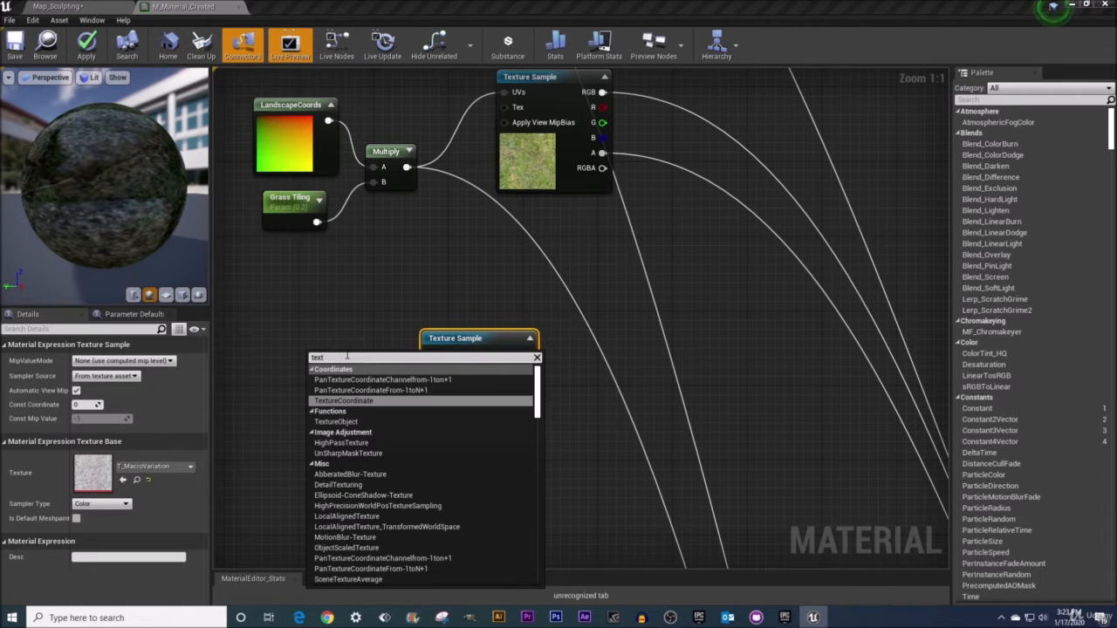
left_click(343, 400)
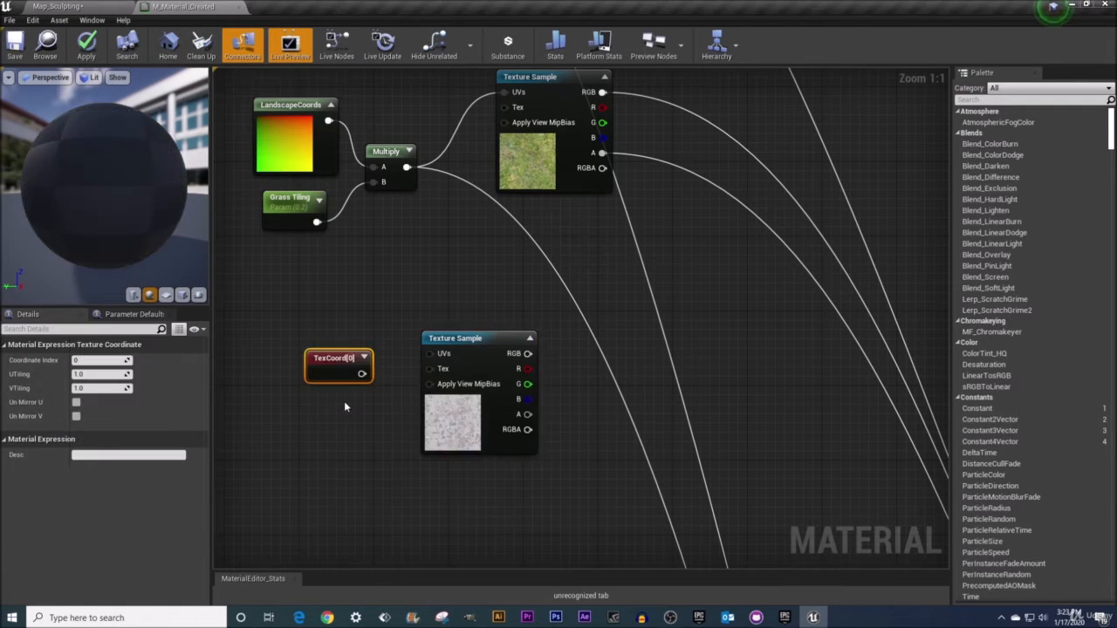
left_click_drag(344, 366, 436, 355)
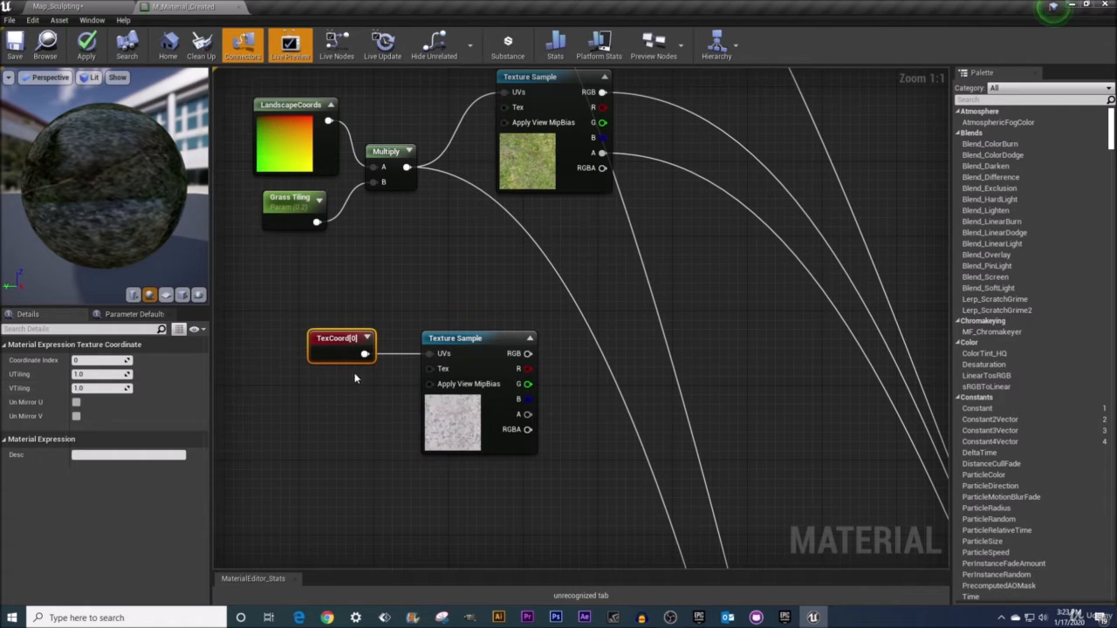
Set the TexCoord node's U tiling and V tiling both to 0.2
left_click(100, 374)
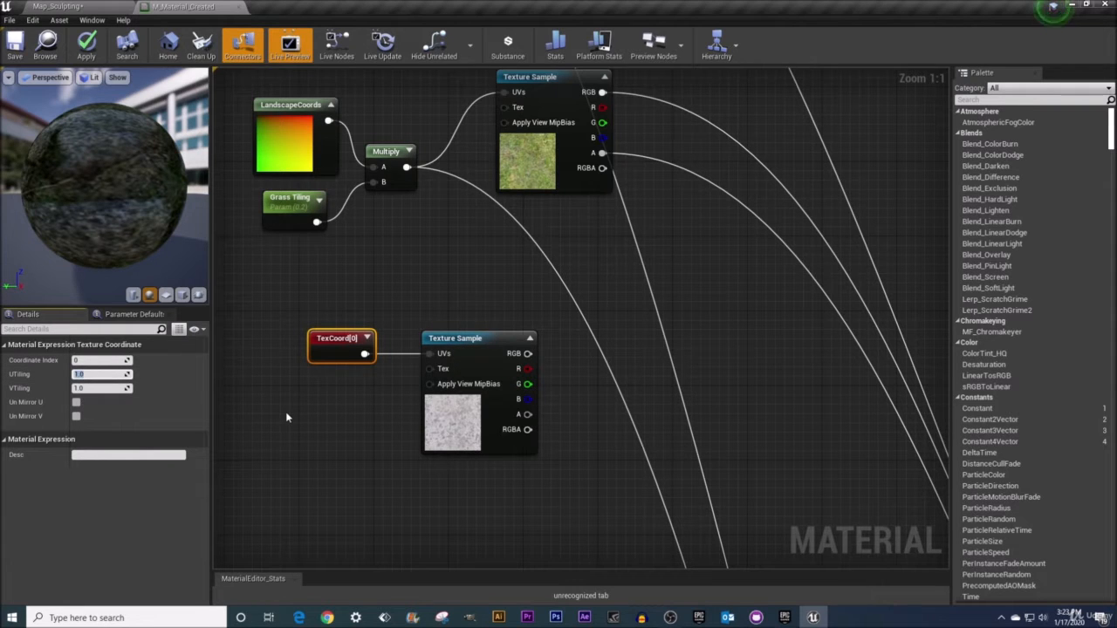
type(".2")
left_click(89, 388)
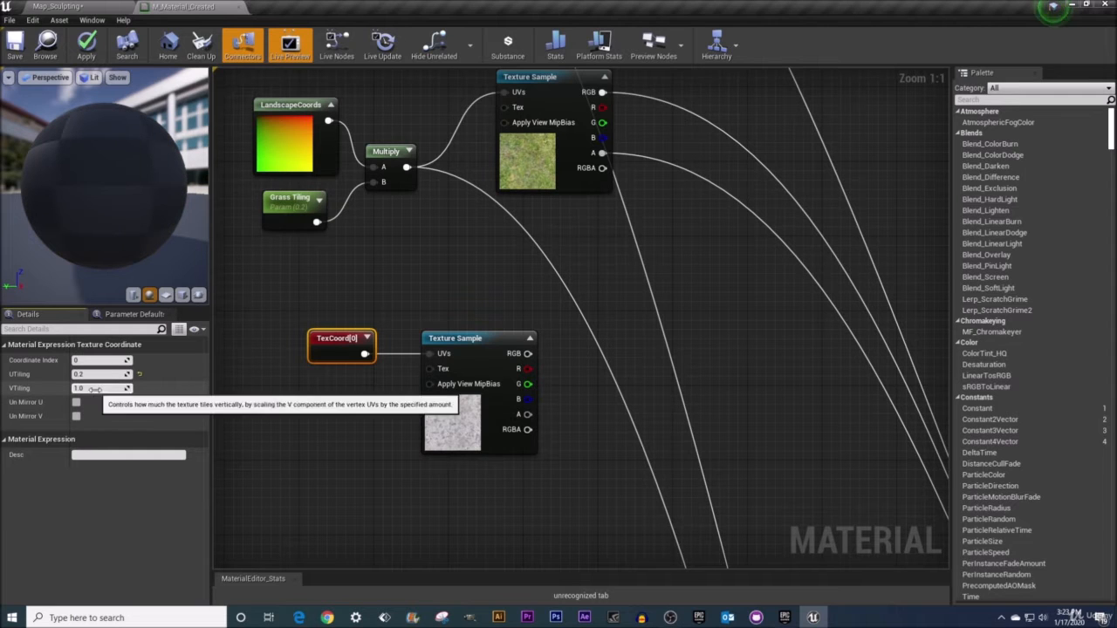
left_click(95, 389)
type("0.2")
key("Return")
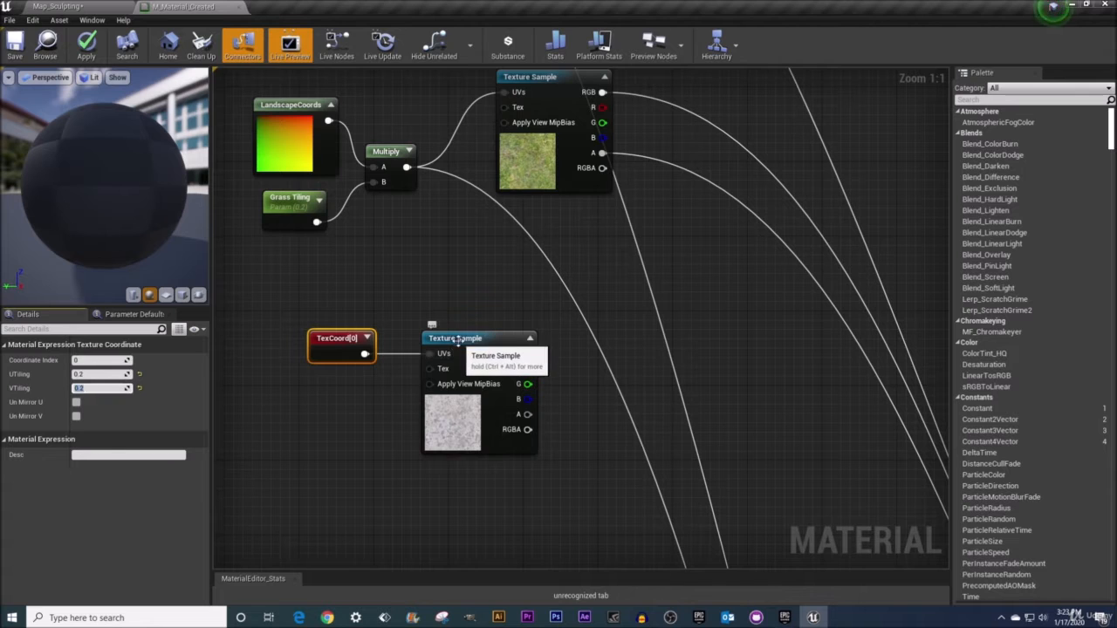
Connect the macro Texture Sample's RGB output into a new Add node placed beside it
left_click_drag(455, 338, 435, 339)
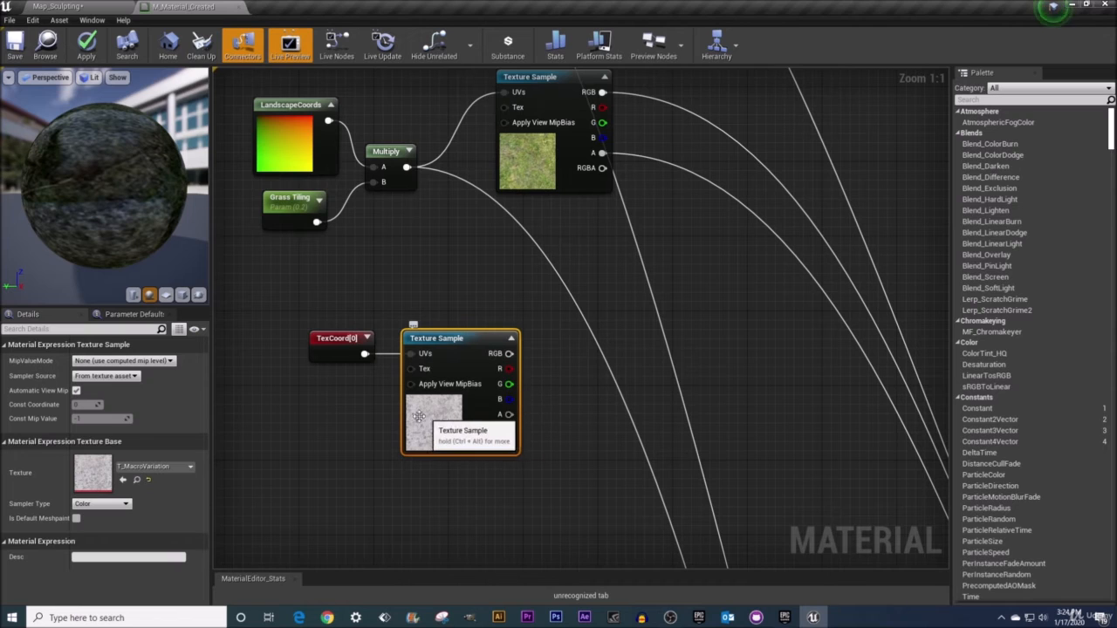
left_click(512, 339)
left_click(512, 339)
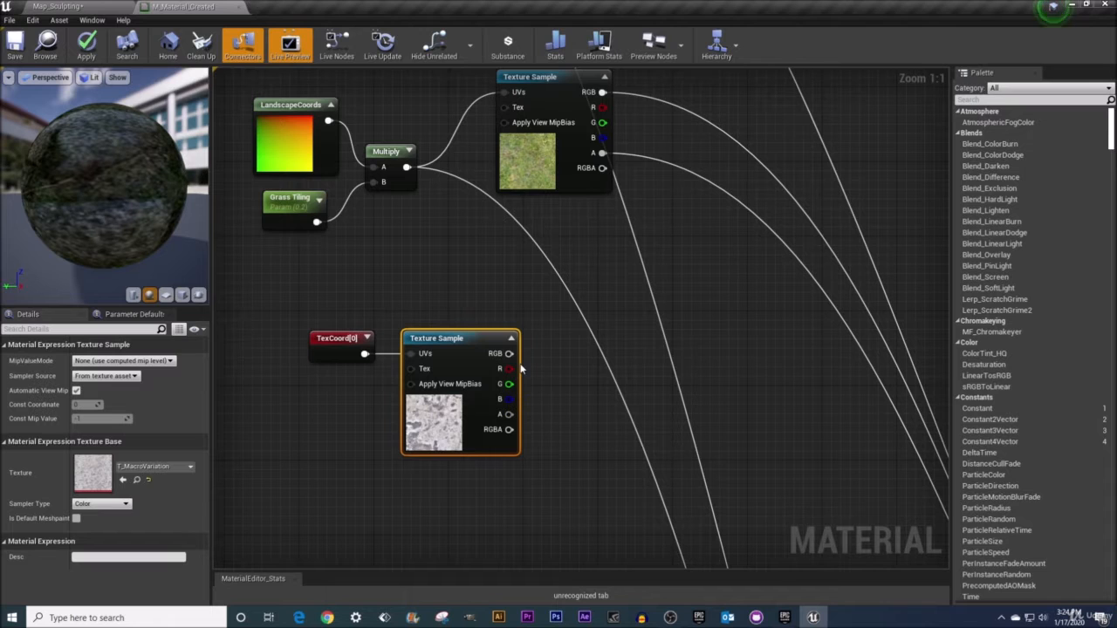
right_click_drag(521, 366, 485, 353)
left_click_drag(474, 339, 563, 352)
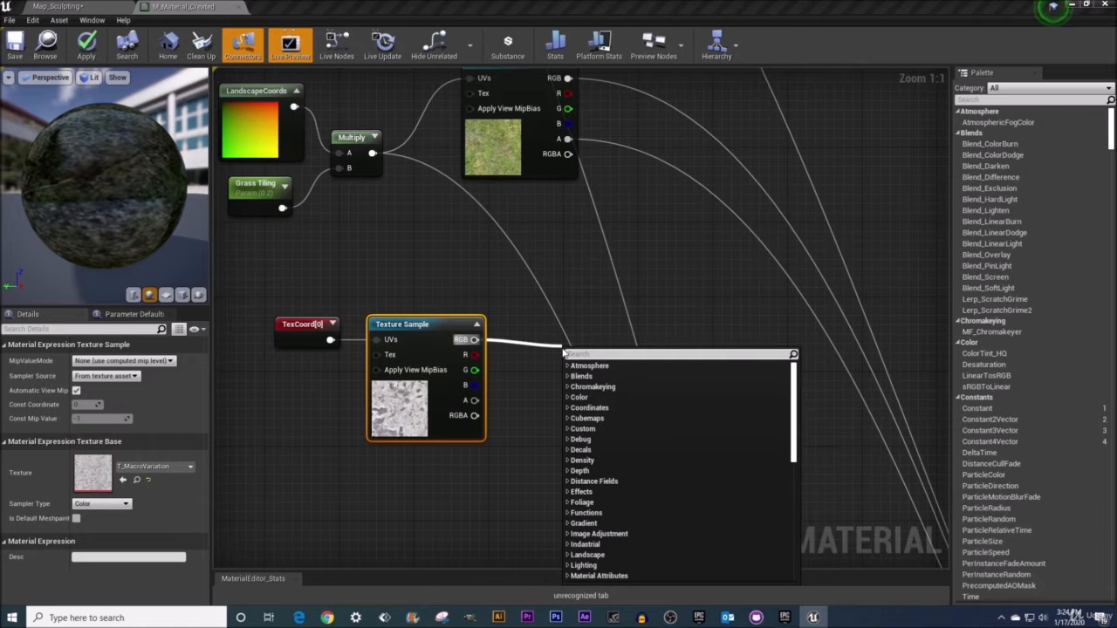
type("add")
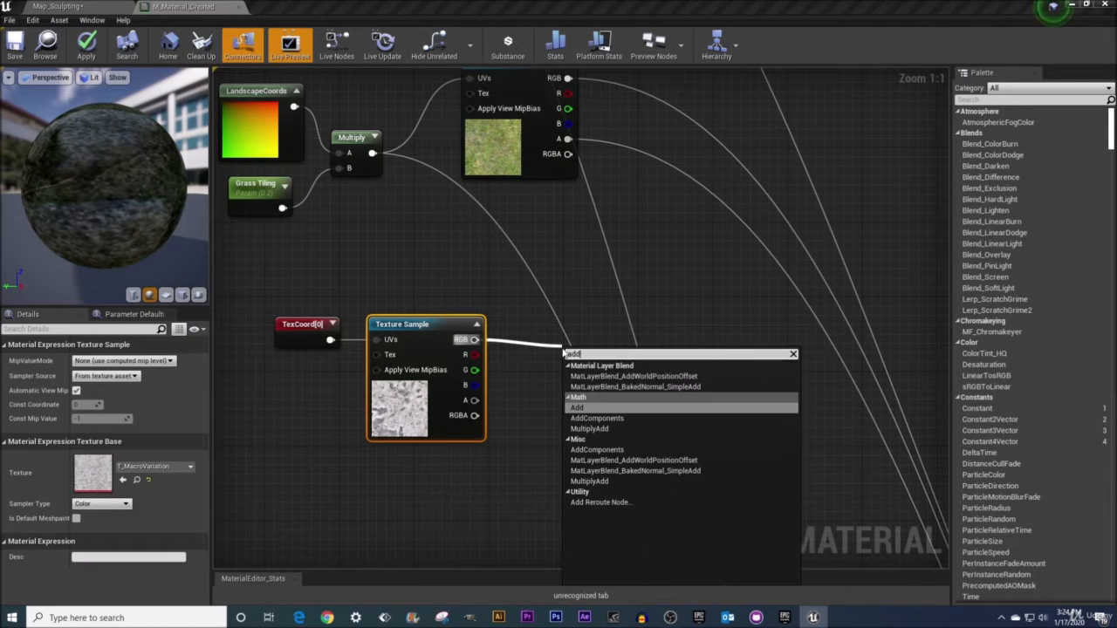
left_click(583, 409)
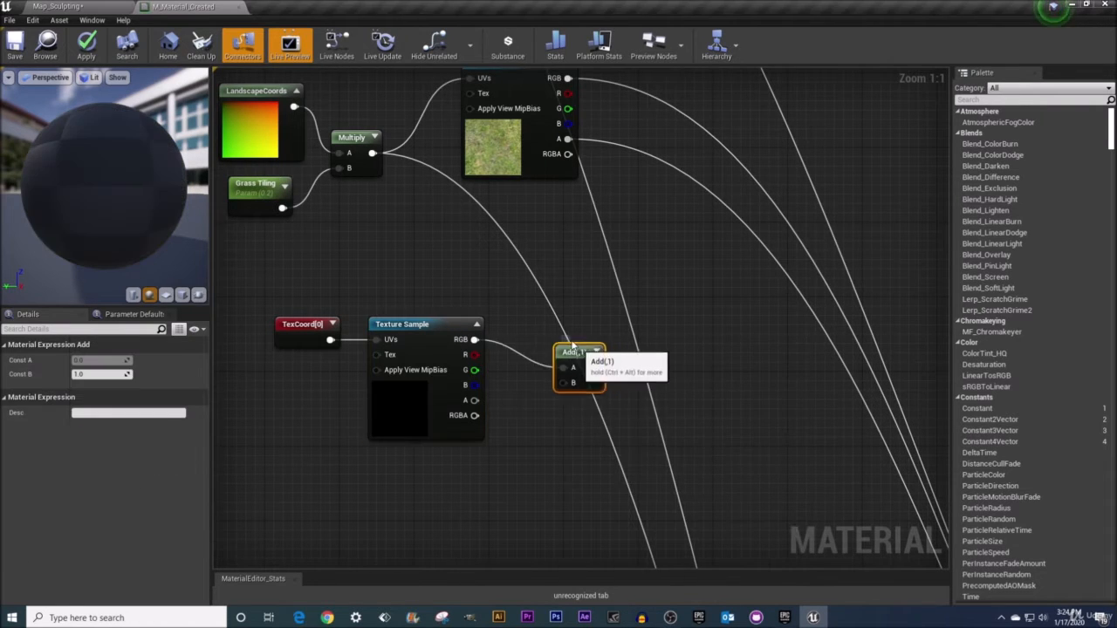
left_click_drag(585, 354, 553, 327)
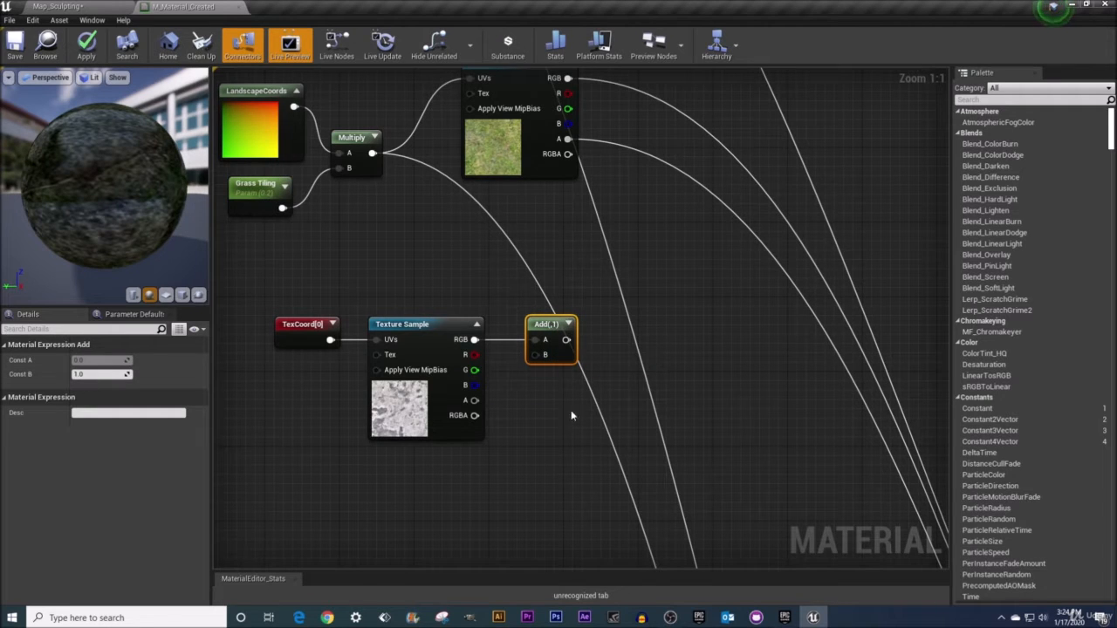
Set the Add node's Const B to 0.5
left_click(105, 375)
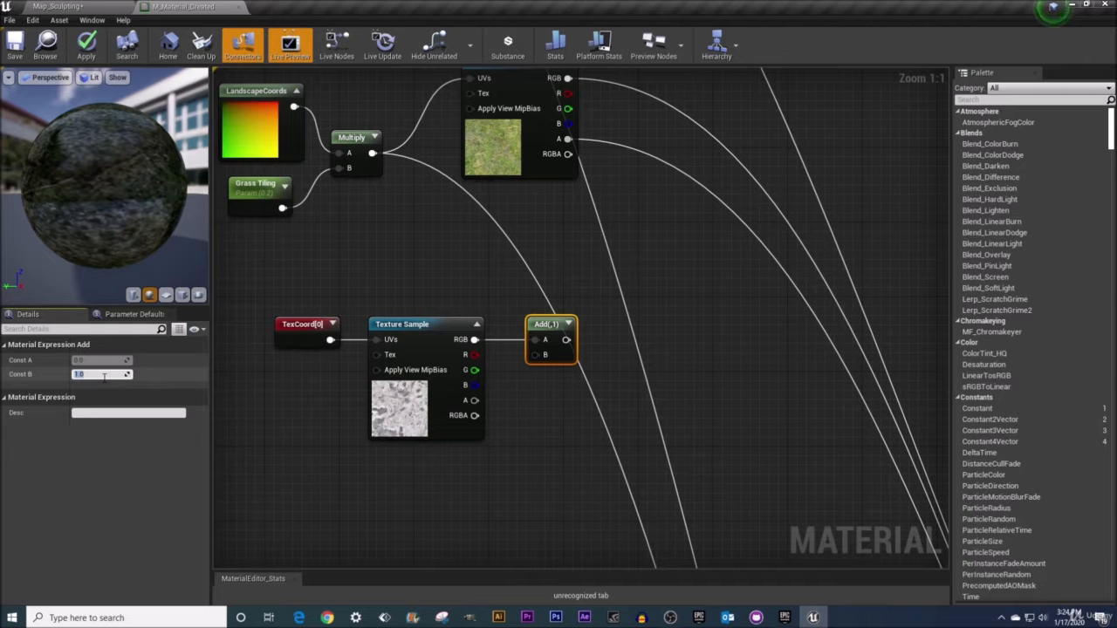
type("5")
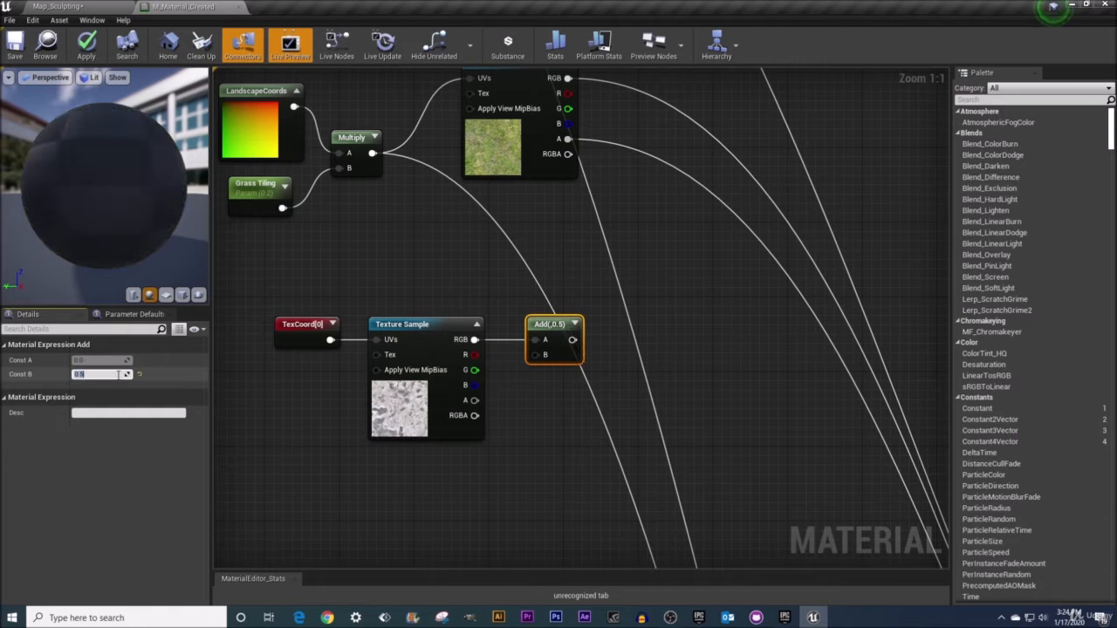
key("Return")
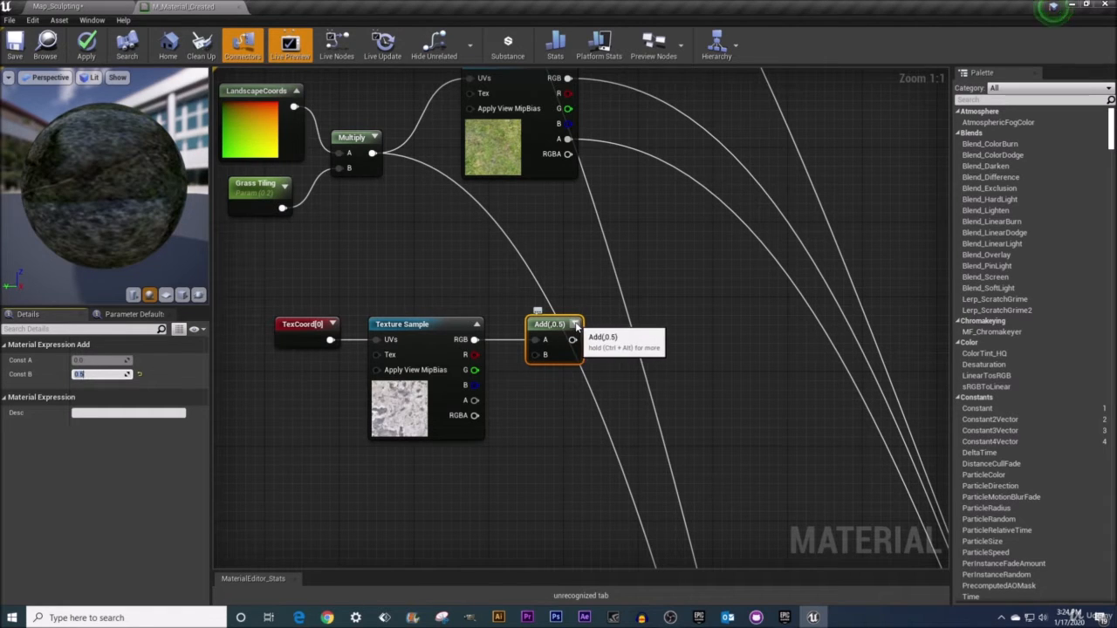
Show the Add node's preview thumbnail and reposition the node next to the macro texture
left_click(575, 324)
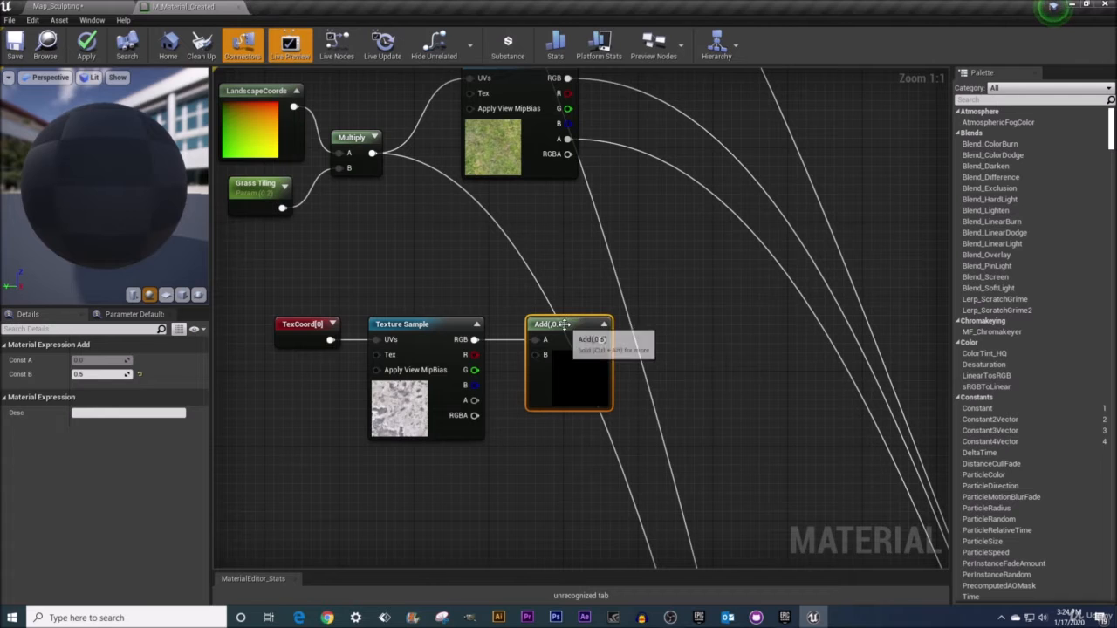
left_click_drag(575, 324, 563, 328)
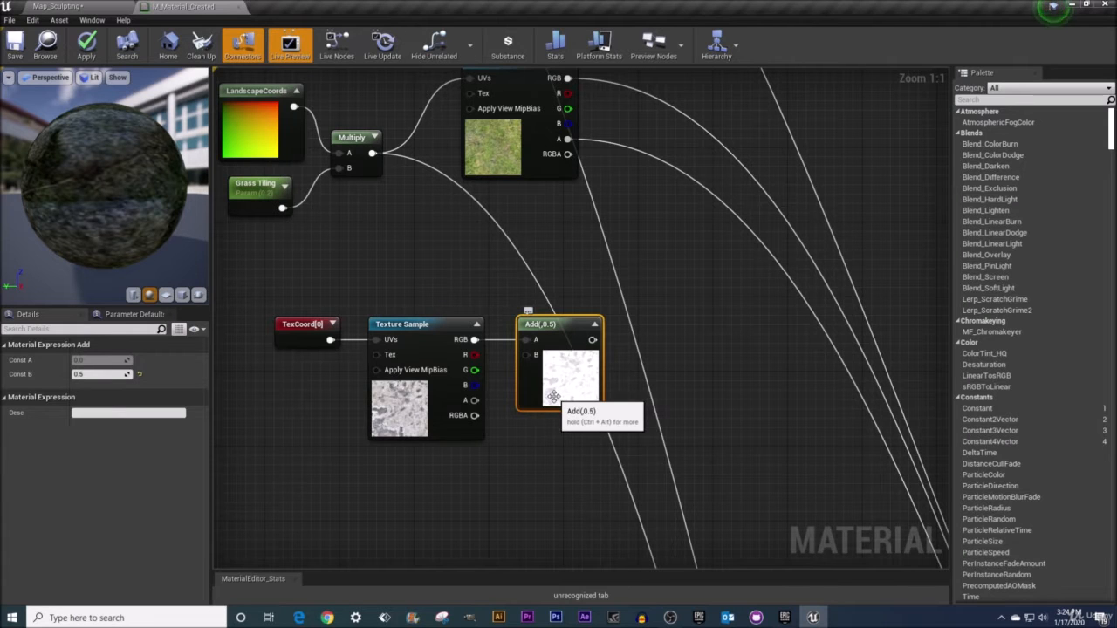
right_click_drag(553, 441, 542, 413)
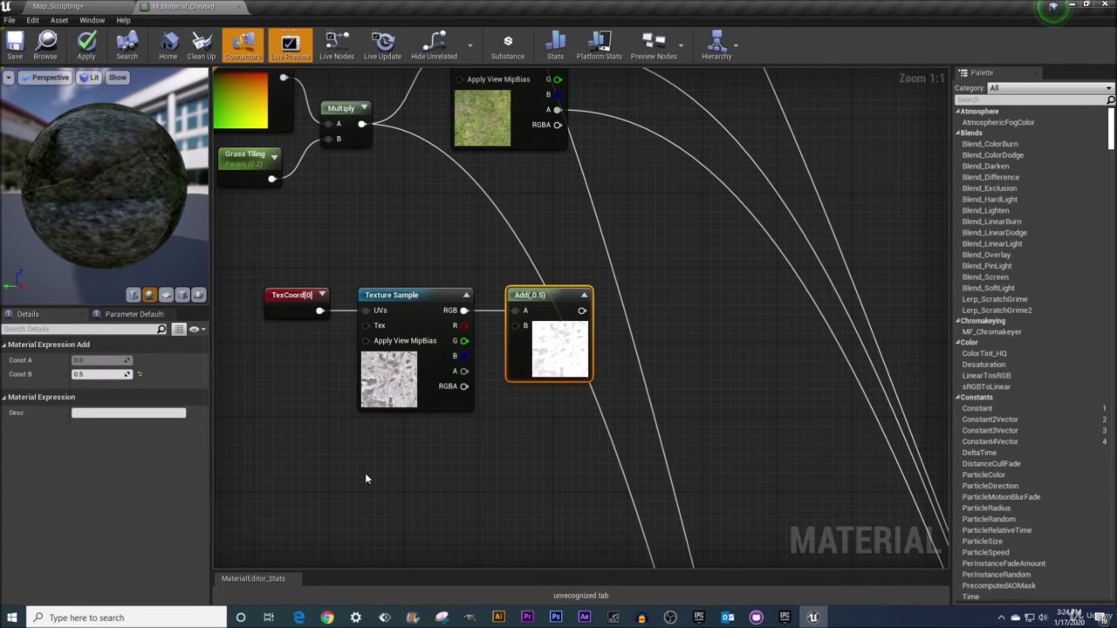
left_click(429, 297)
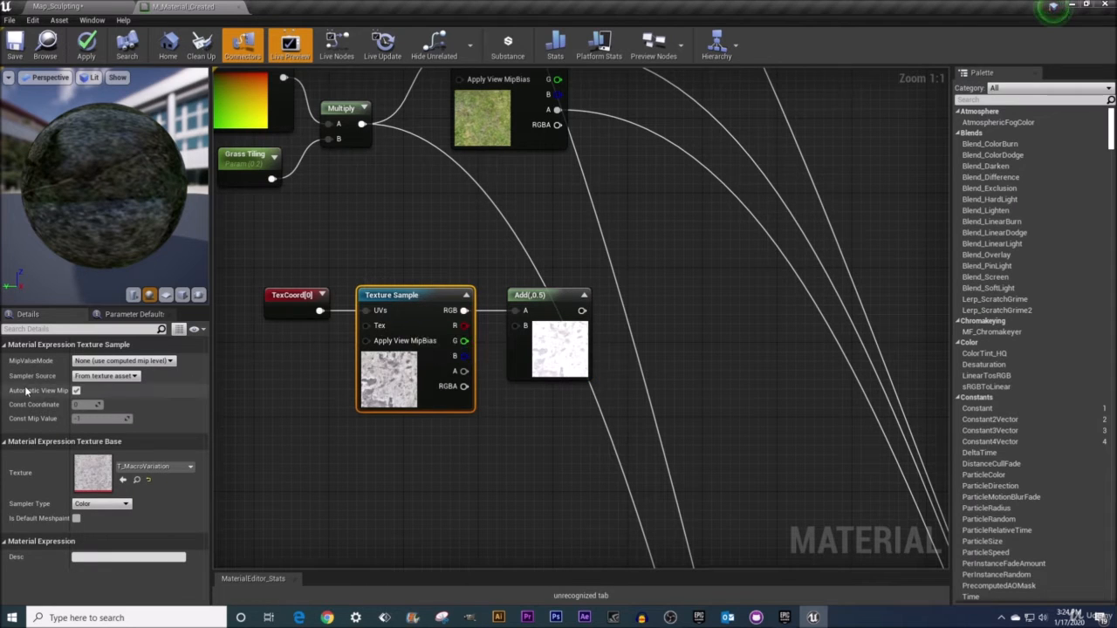
Set the macro Texture Sample's sampler source to Shared: Wrap
mouse_move(26, 377)
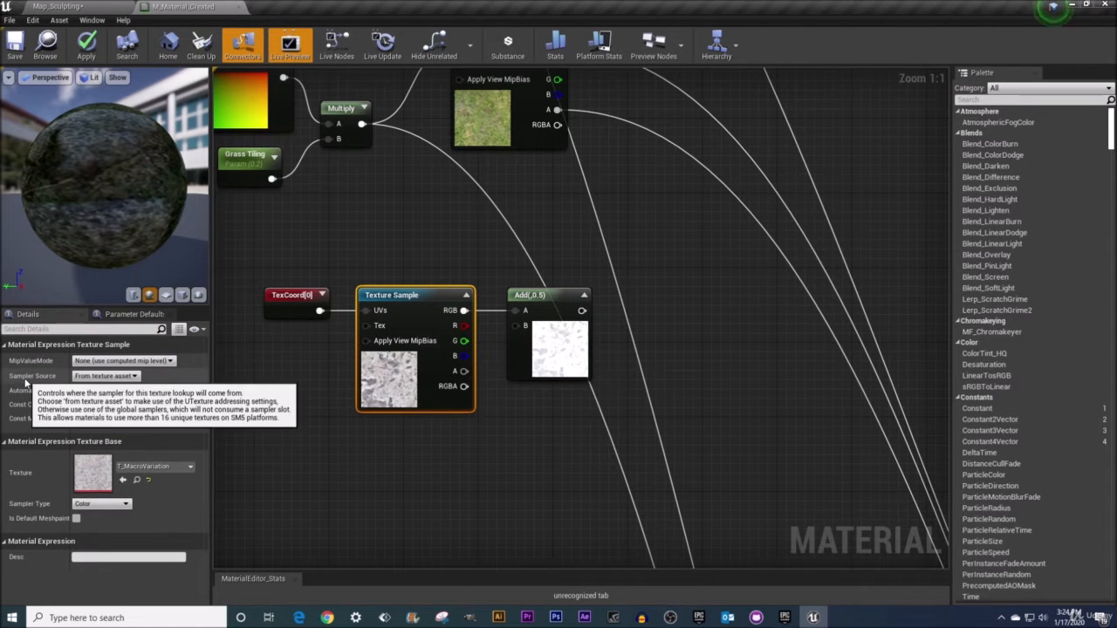
left_click(137, 377)
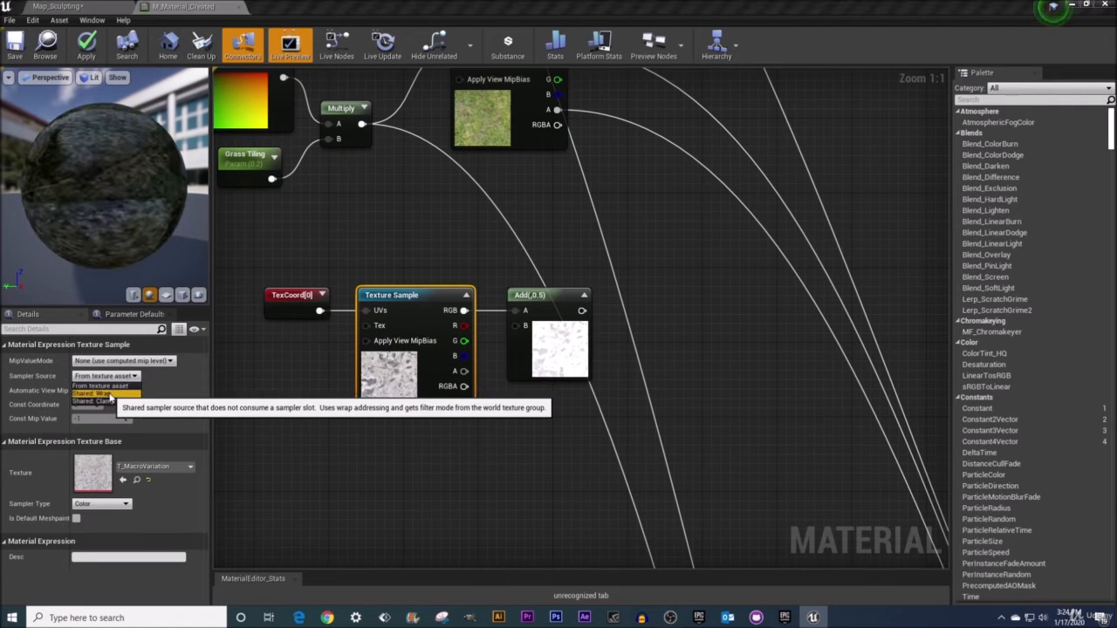
left_click(109, 395)
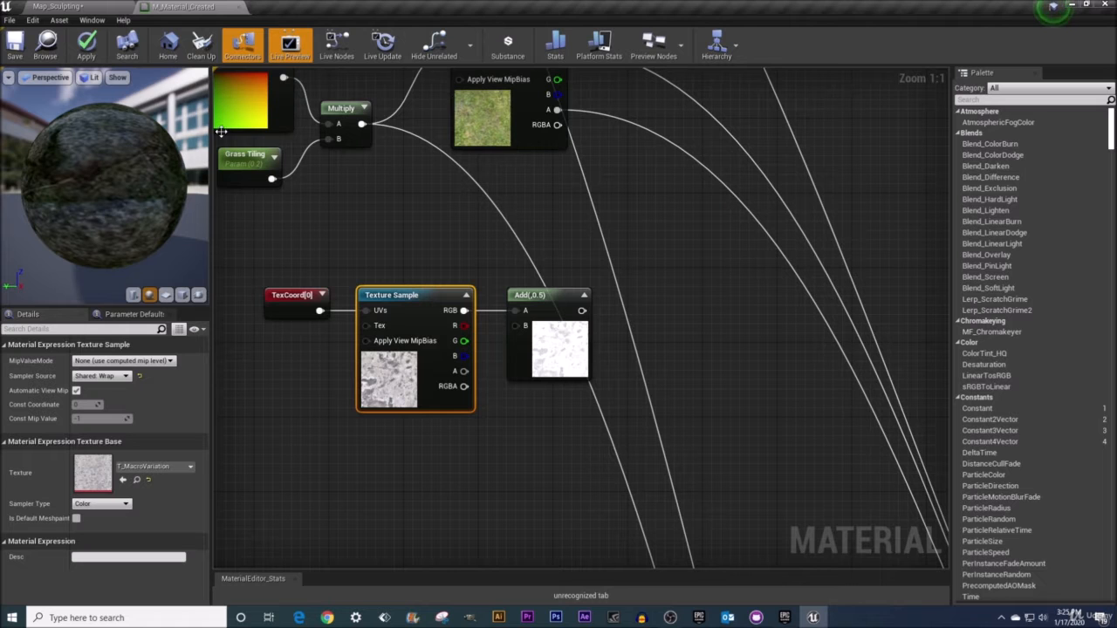
Switch to the level editor to inspect the painted landscape, then return to the material graph
left_click(82, 6)
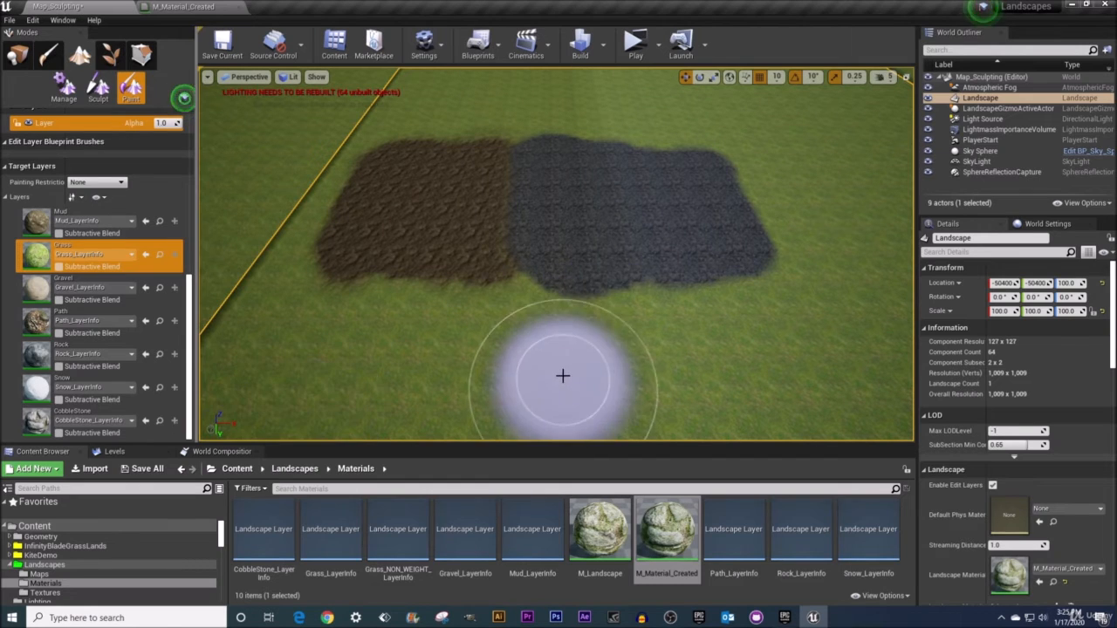
scroll(563, 375, "down", 2)
mouse_move(619, 348)
right_mouse_down()
mouse_move(620, 336)
mouse_move(617, 353)
right_mouse_up()
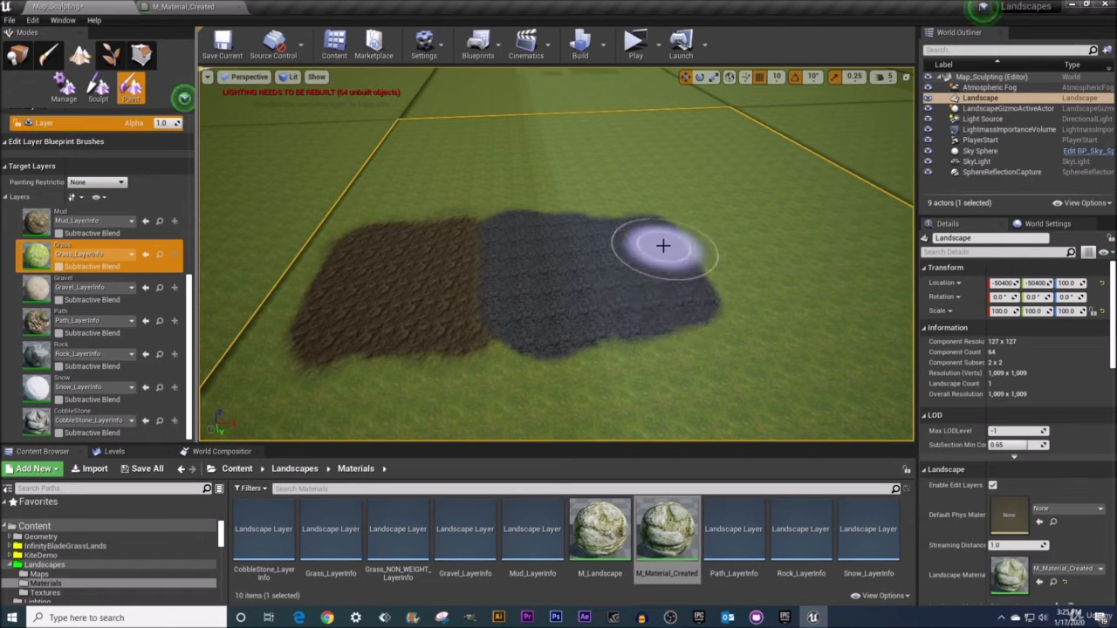
left_click(171, 8)
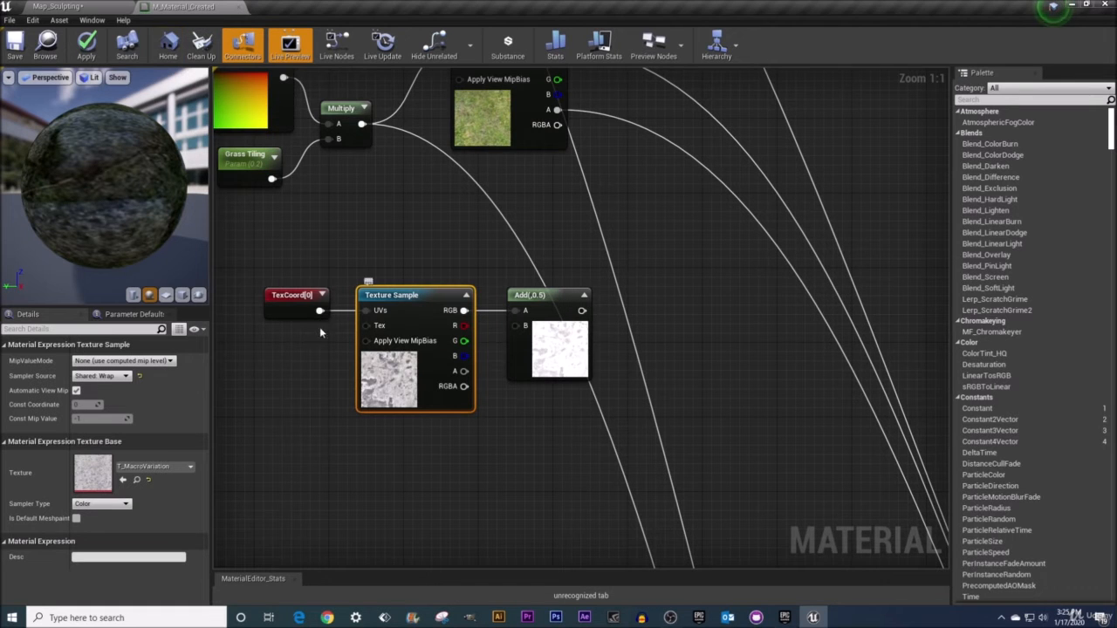
Review the sampler source setting of the layer Texture Sample nodes across the material graph
mouse_move(30, 378)
mouse_move(91, 379)
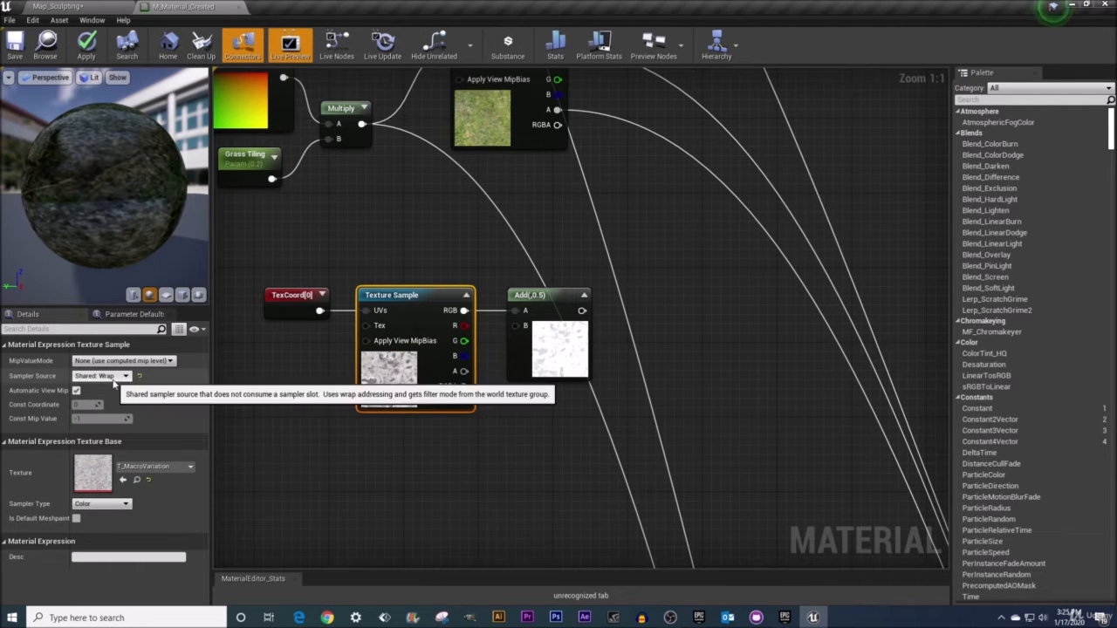
scroll(474, 285, "down", 4)
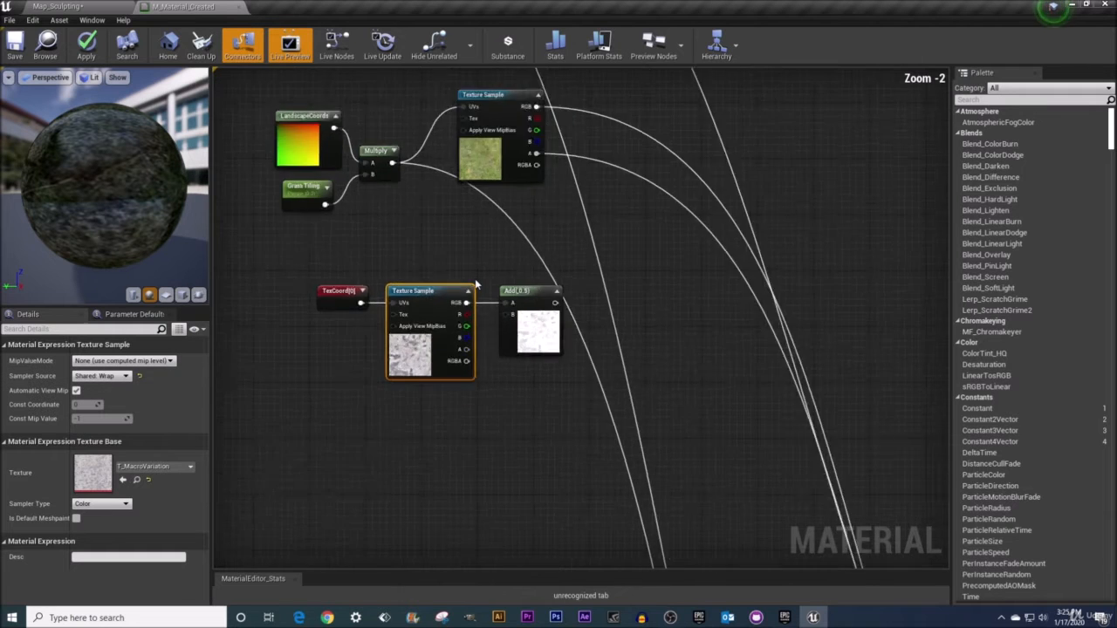
scroll(475, 145, "down", 1)
left_click(475, 145)
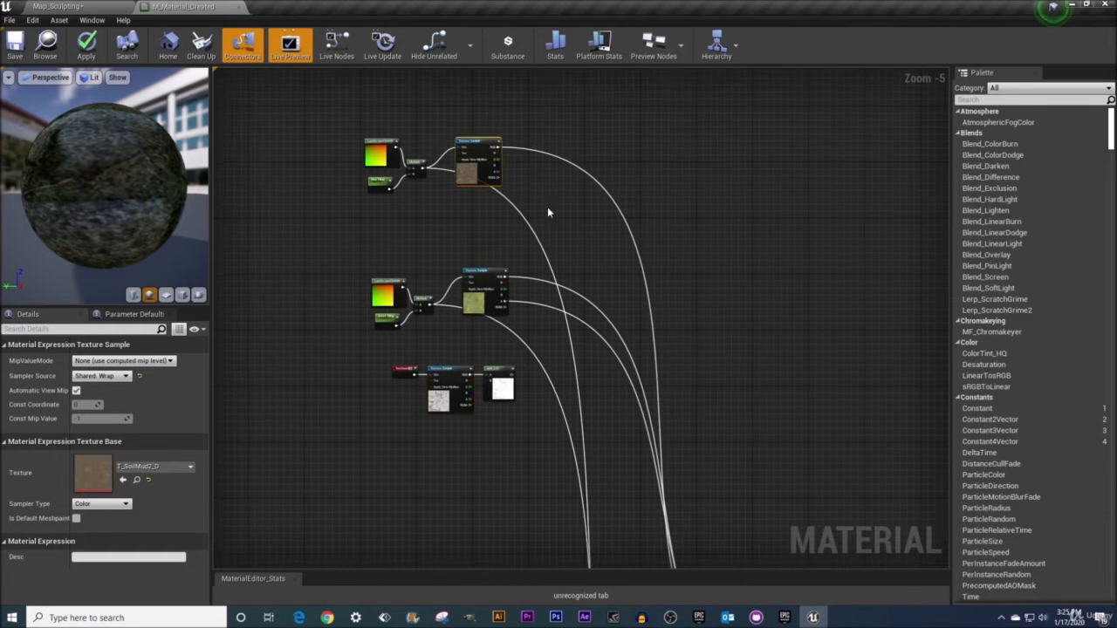
left_click(481, 274, "ctrl")
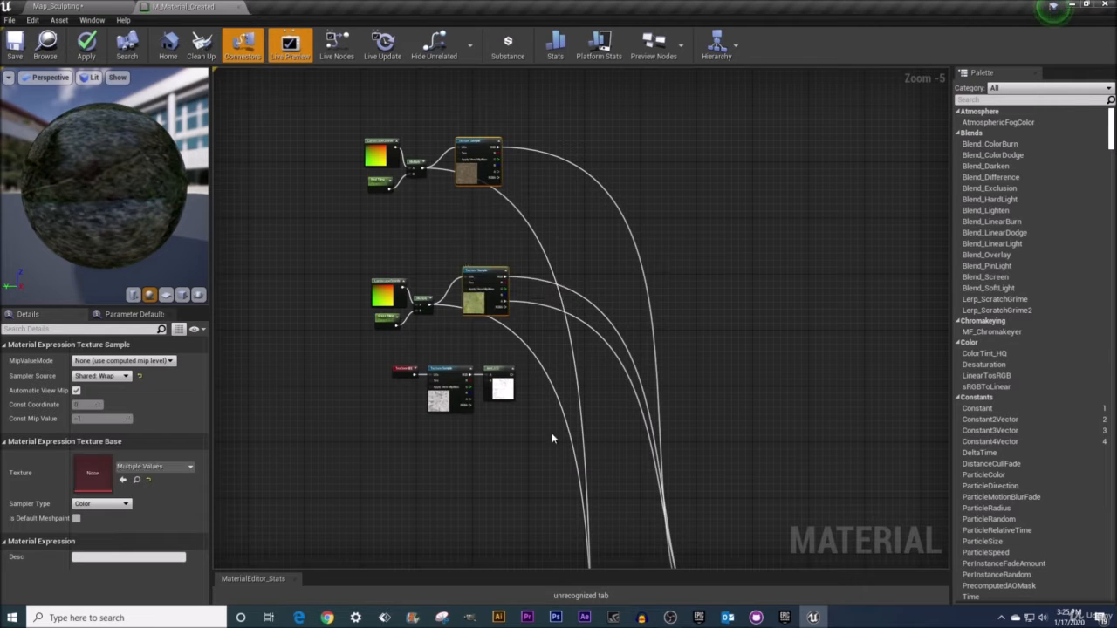
right_click_drag(554, 433, 486, 166)
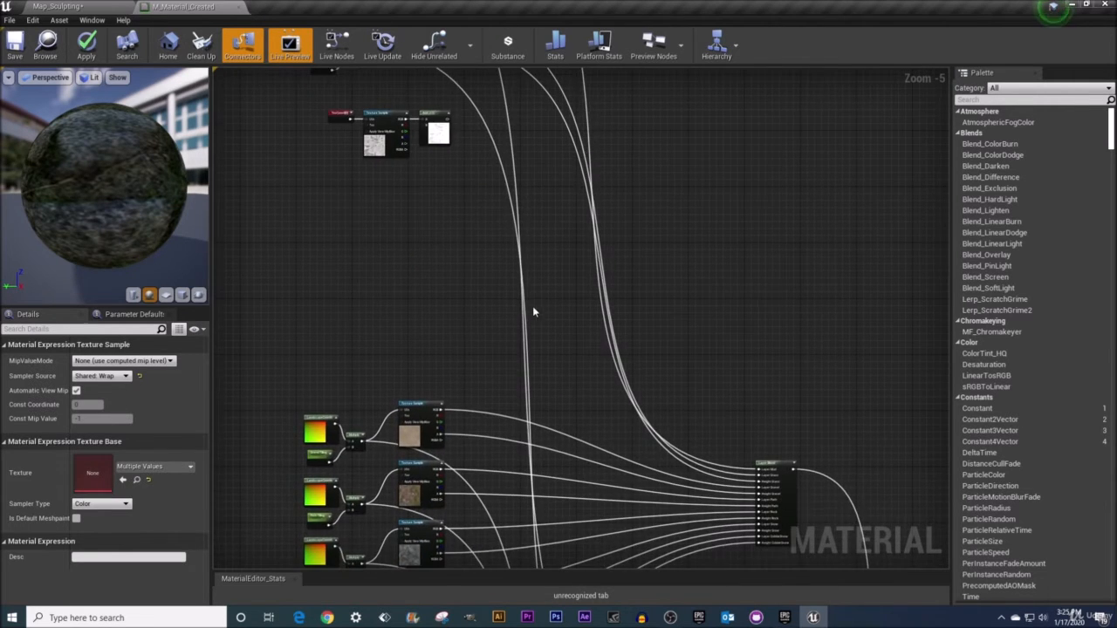
right_click_drag(531, 309, 474, 99)
left_click(370, 176, "ctrl")
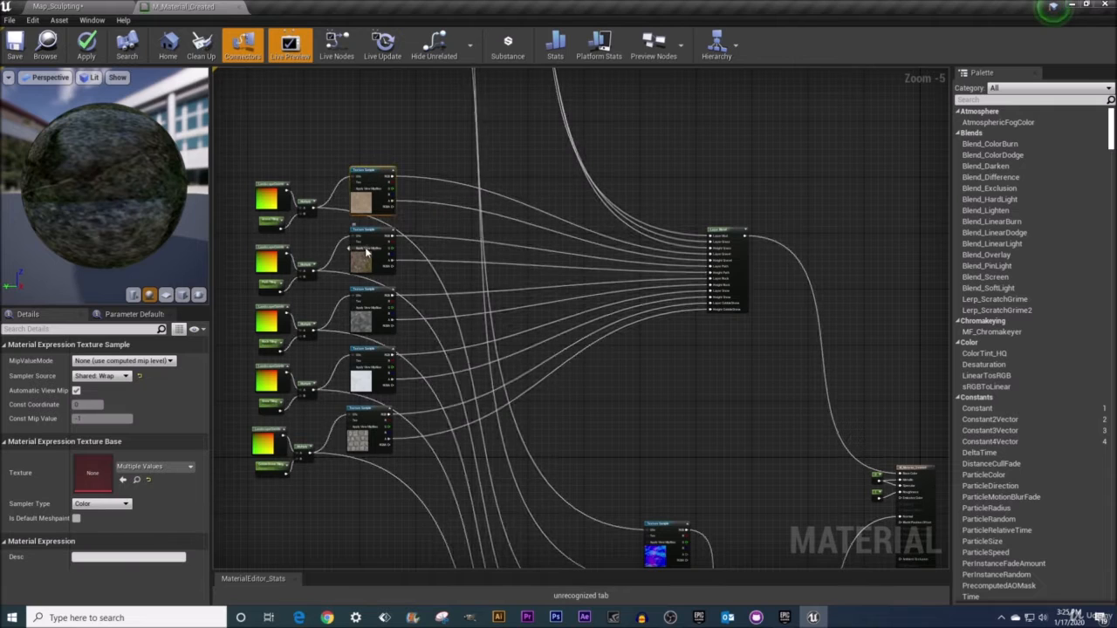
left_click(373, 233, "ctrl")
left_click(374, 291, "ctrl")
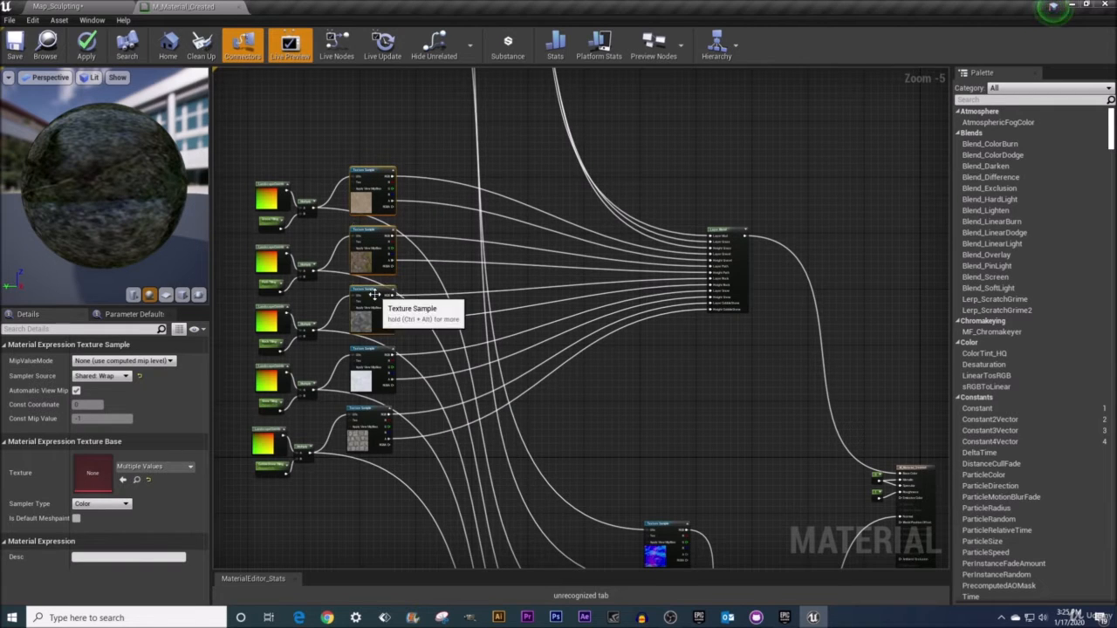
left_click(374, 351, "ctrl")
left_click(375, 408, "ctrl")
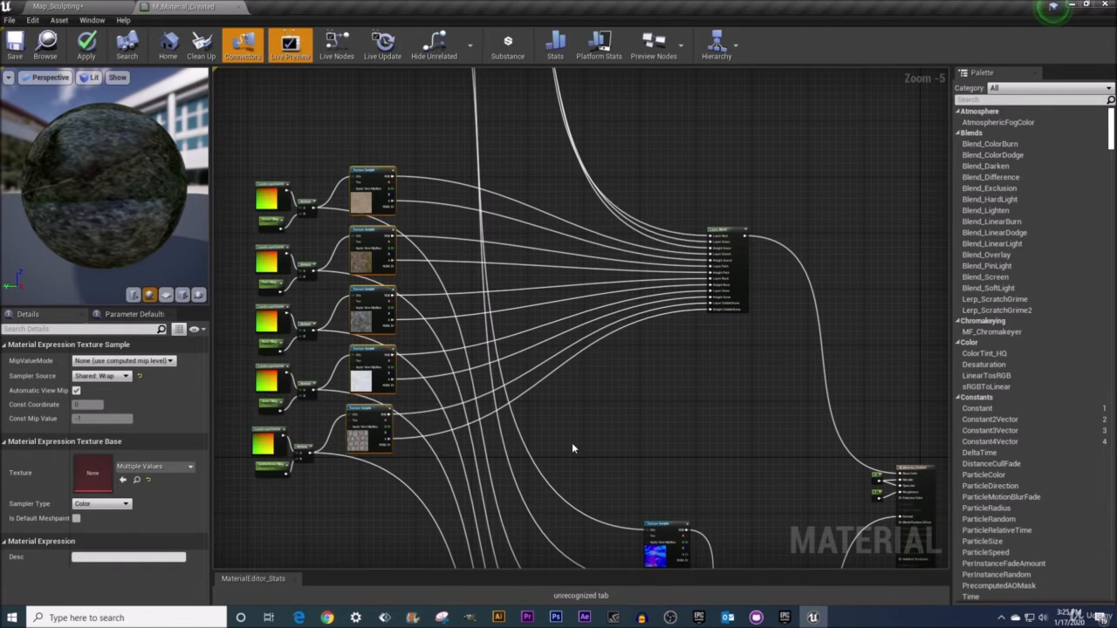
right_click_drag(571, 443, 484, 186)
left_click(571, 273, "ctrl")
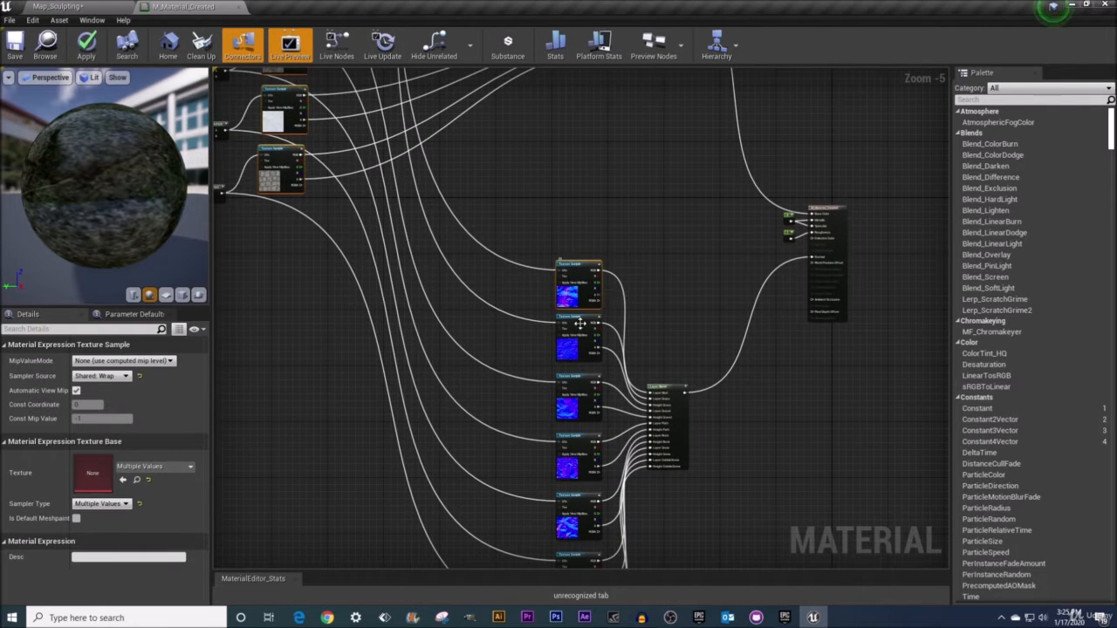
left_click(578, 327, "ctrl")
left_click(579, 386, "ctrl")
left_click(580, 447, "ctrl")
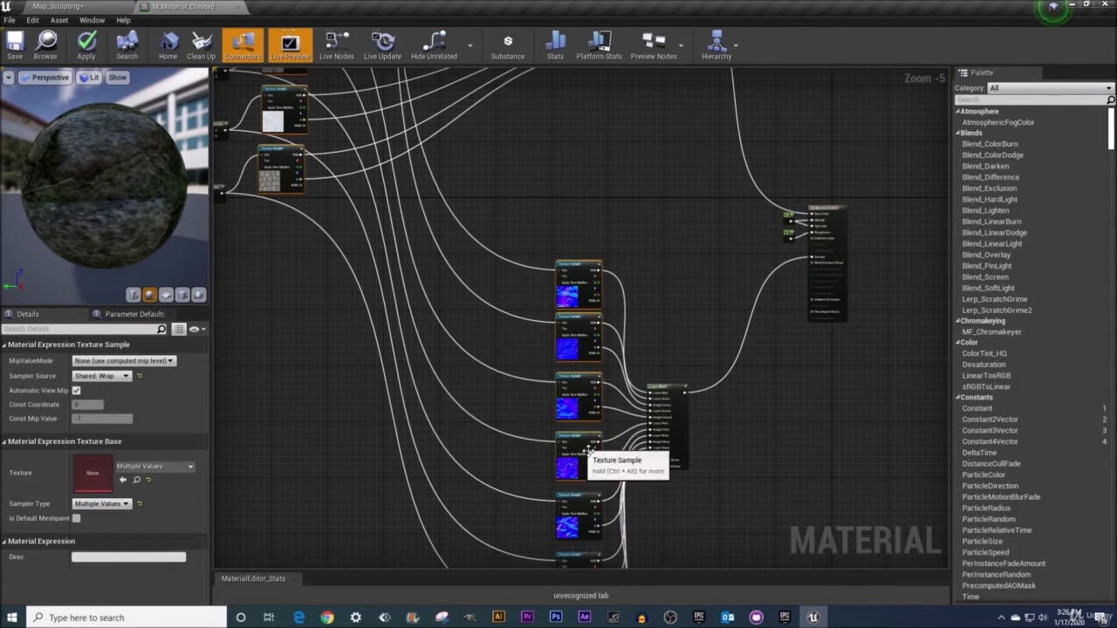
right_click_drag(590, 475, 581, 325)
left_click(567, 342, "ctrl")
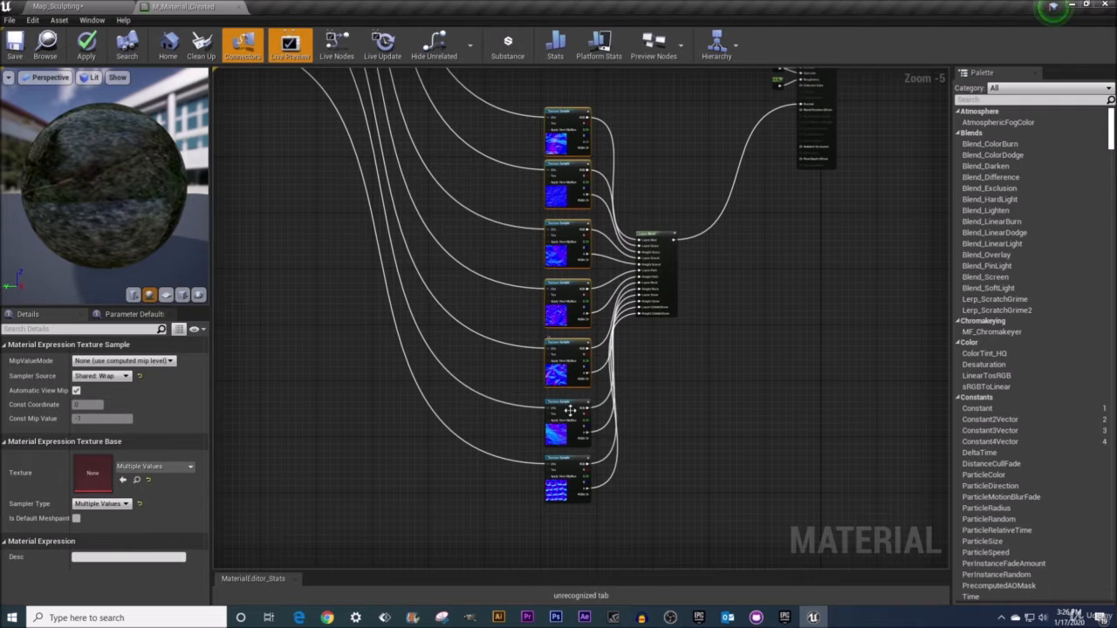
left_click(567, 407, "ctrl")
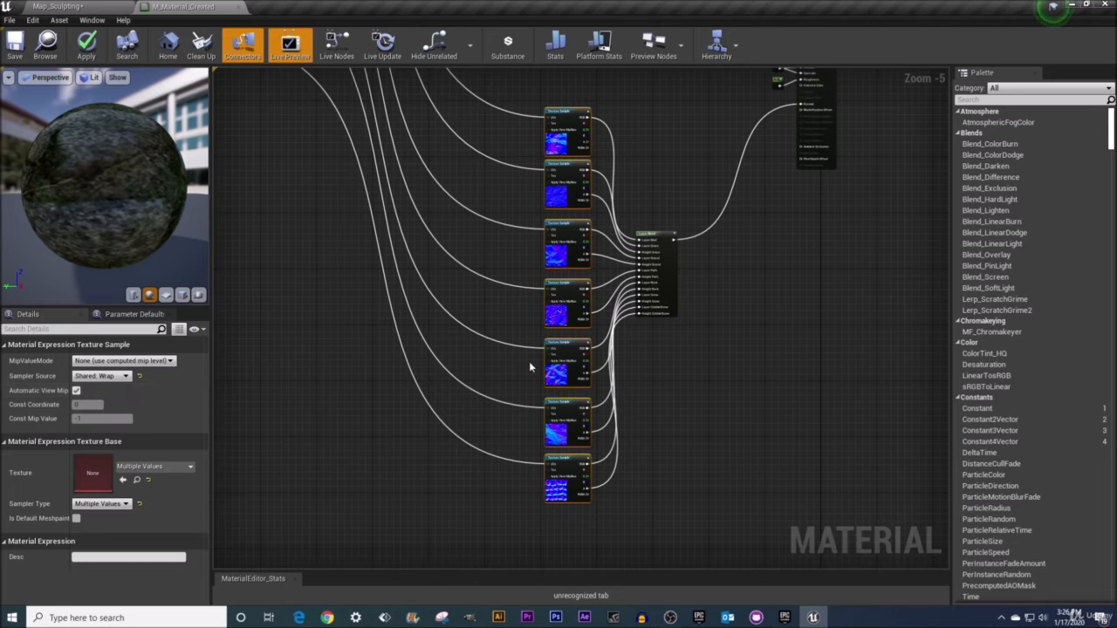
left_click(563, 350)
scroll(406, 203, "down", 4)
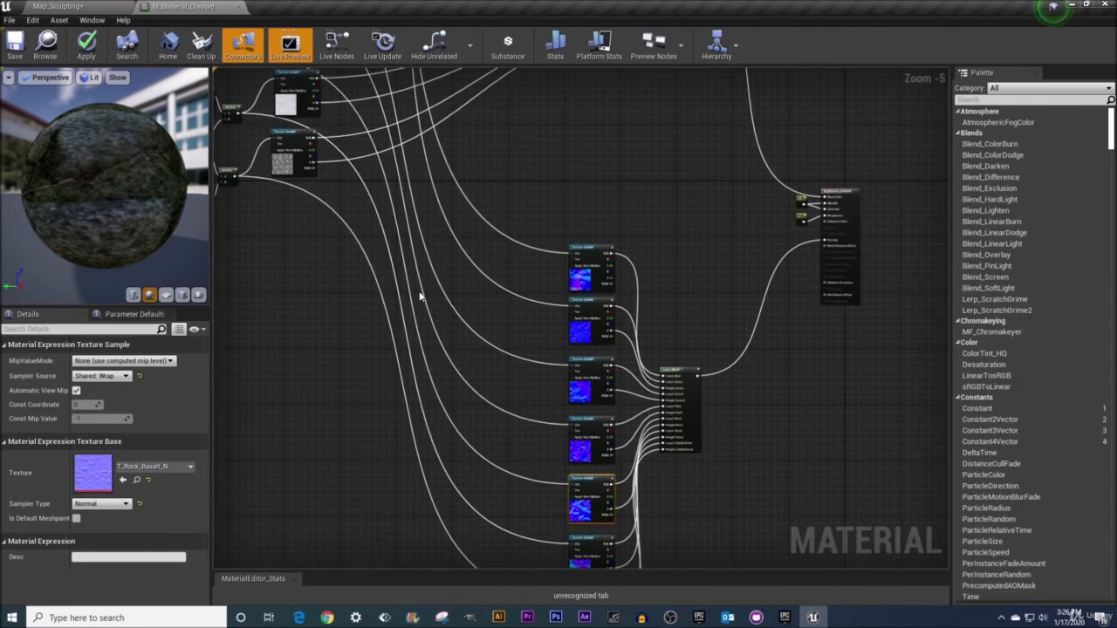
scroll(406, 202, "up", 8)
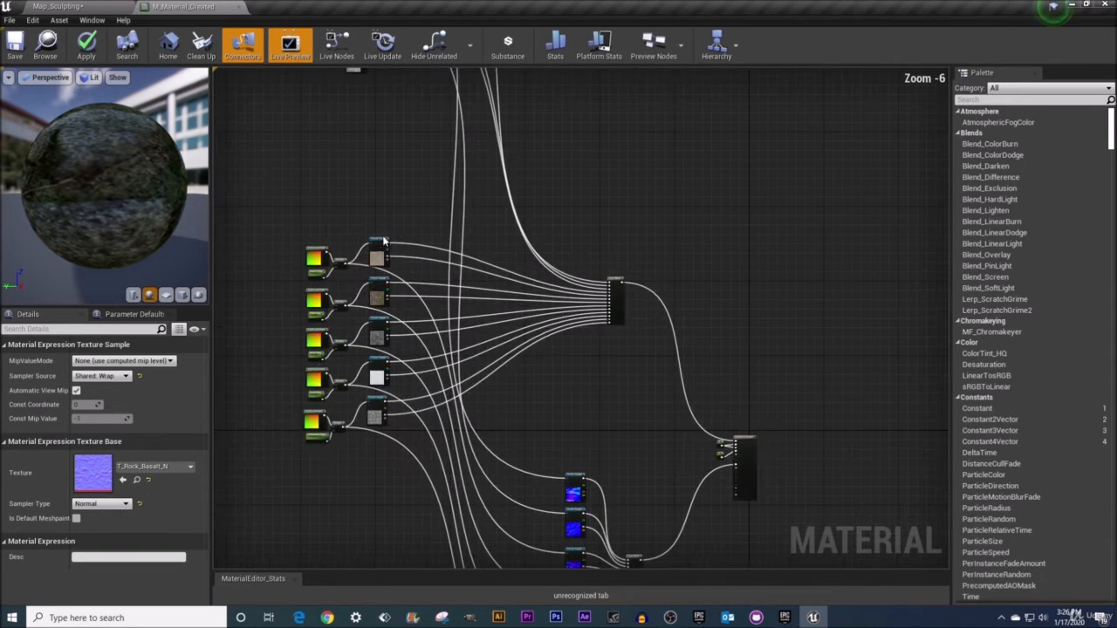
left_click(400, 231)
left_click(404, 367)
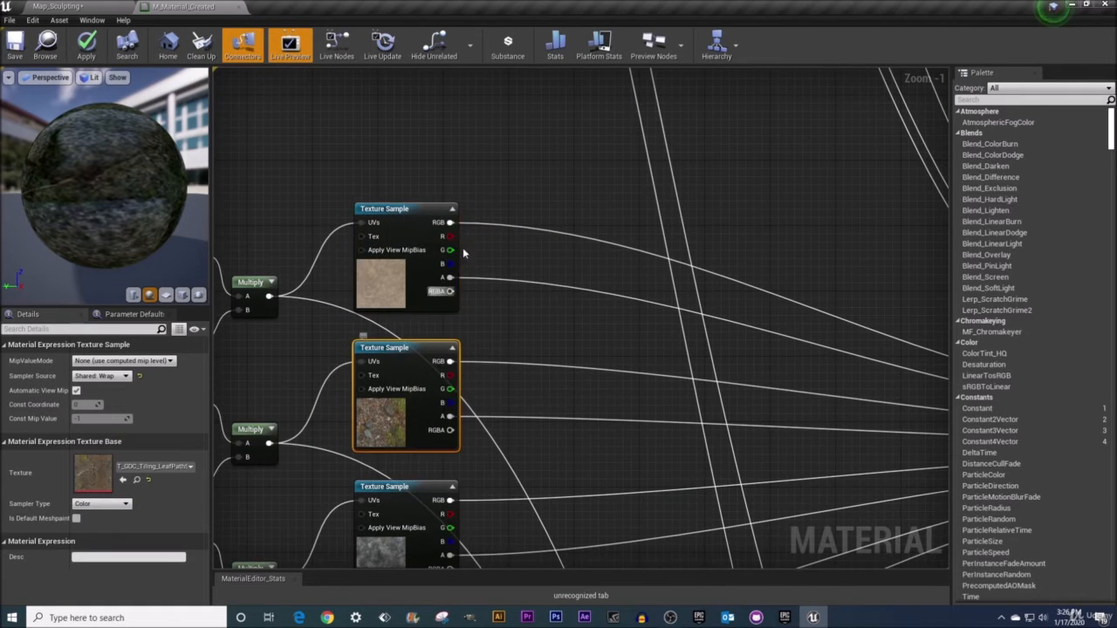
Add the node comment 0.2 to the macro TexCoord node
scroll(480, 181, "down", 5)
right_click_drag(480, 182, 474, 378)
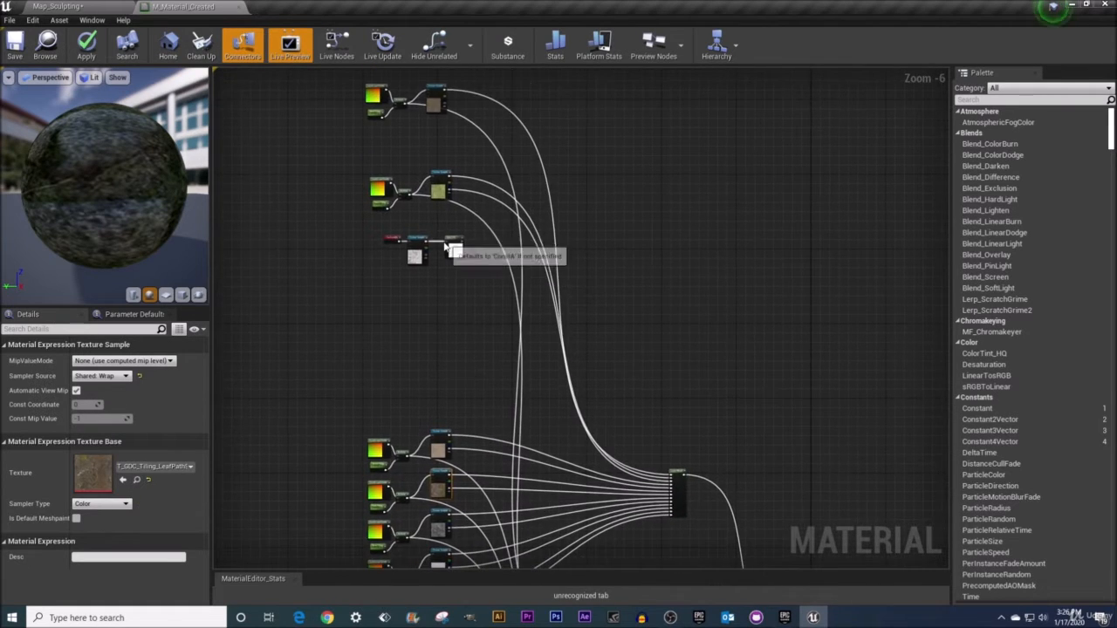
scroll(430, 234, "up", 5)
right_click_drag(312, 234, 417, 261)
scroll(418, 262, "up", 1)
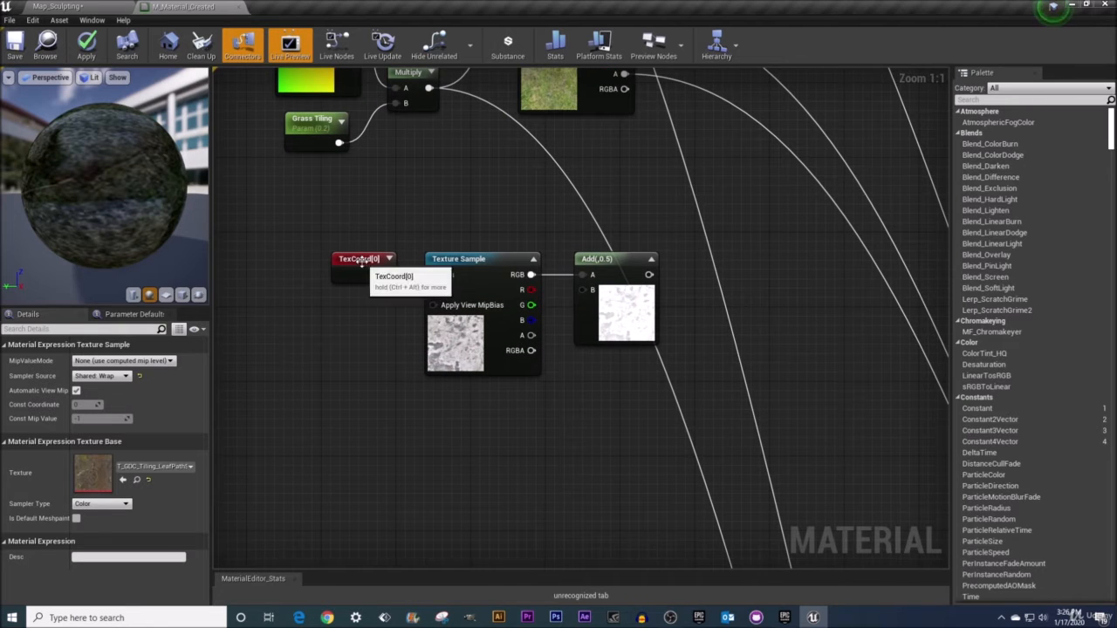
left_click(356, 259)
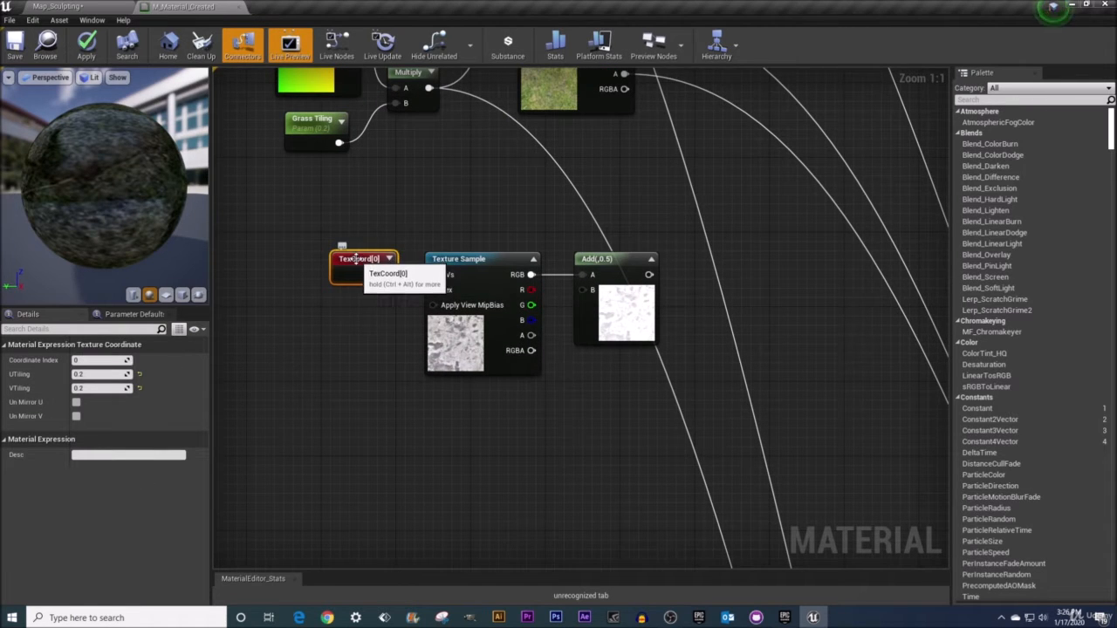
right_click(355, 259)
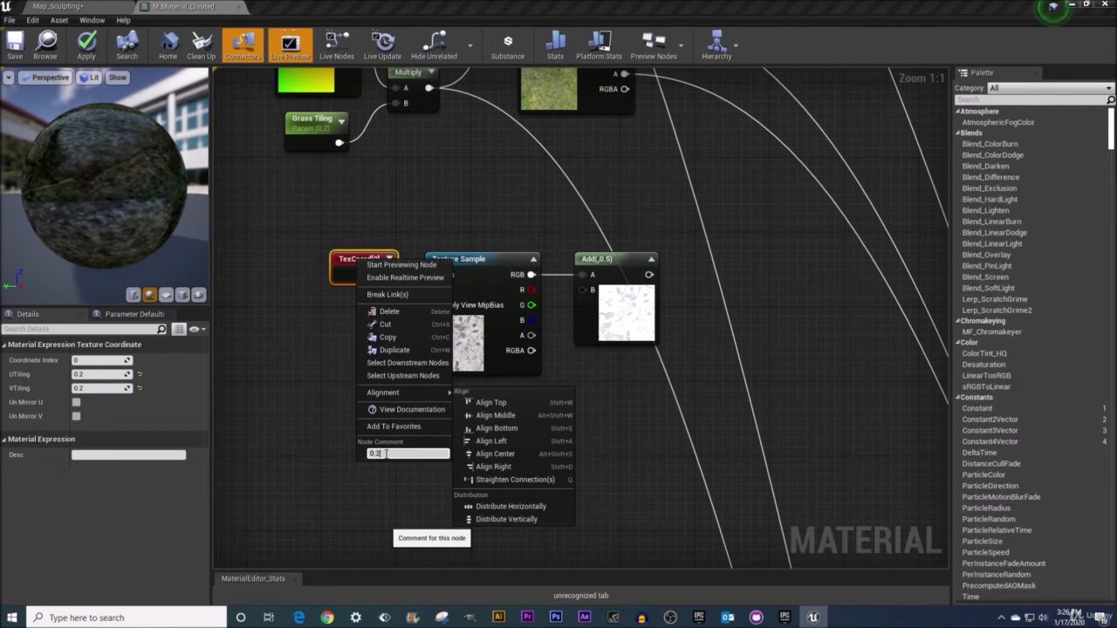
key("Return")
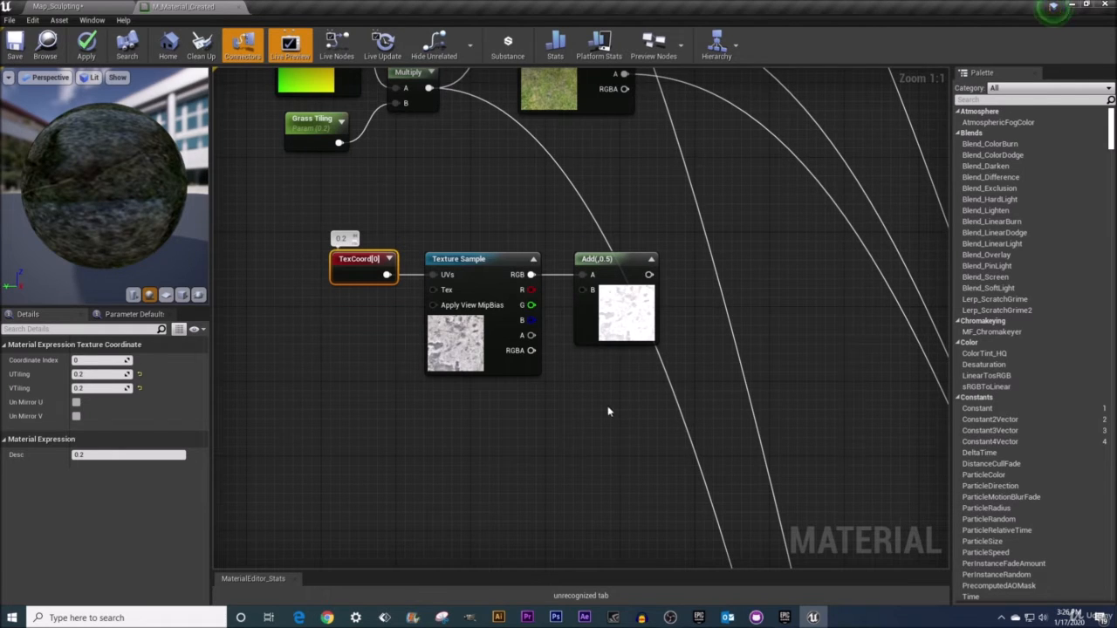
Duplicate the TexCoord, macro Texture Sample and Add node group twice, stacking the copies below the original
left_click_drag(646, 410, 320, 239)
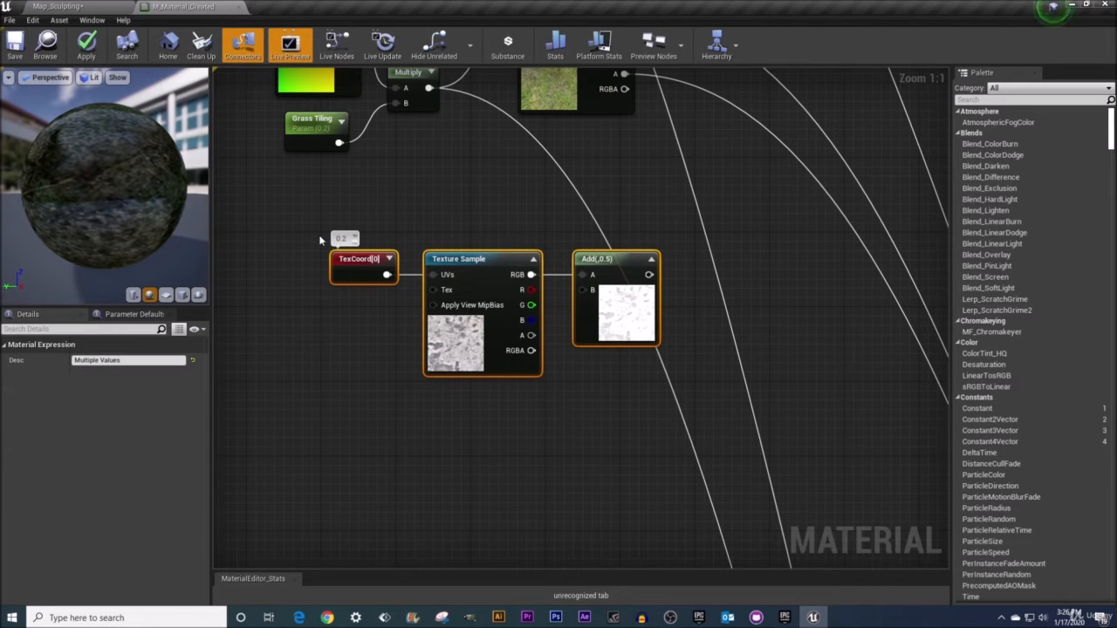
right_click_drag(360, 410, 341, 277)
left_click(336, 312)
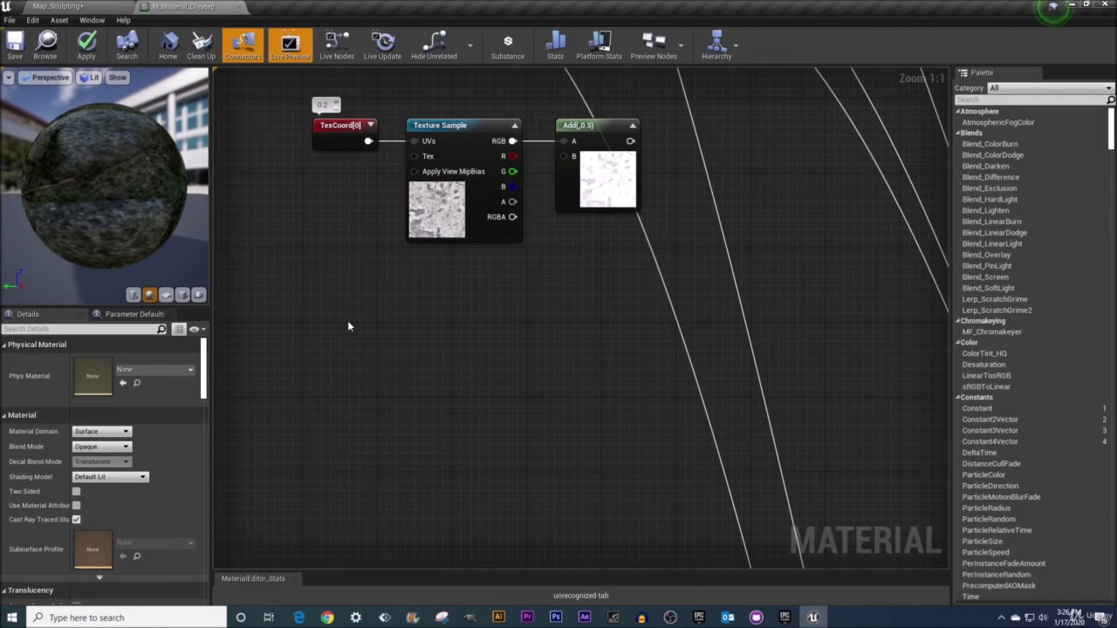
key("ctrl+v")
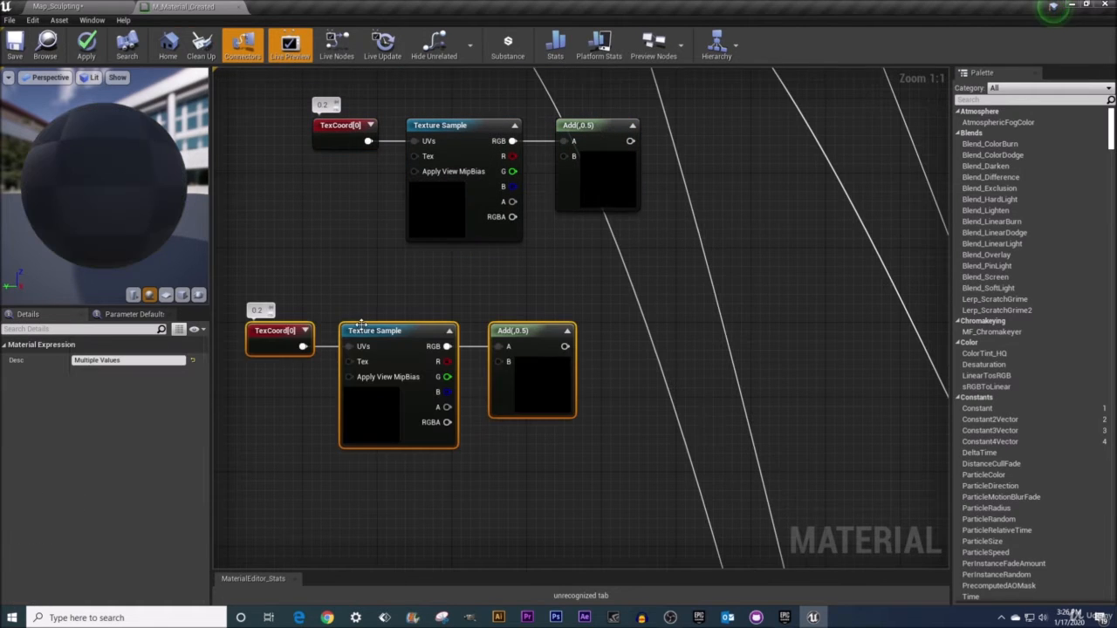
left_click_drag(288, 330, 361, 302)
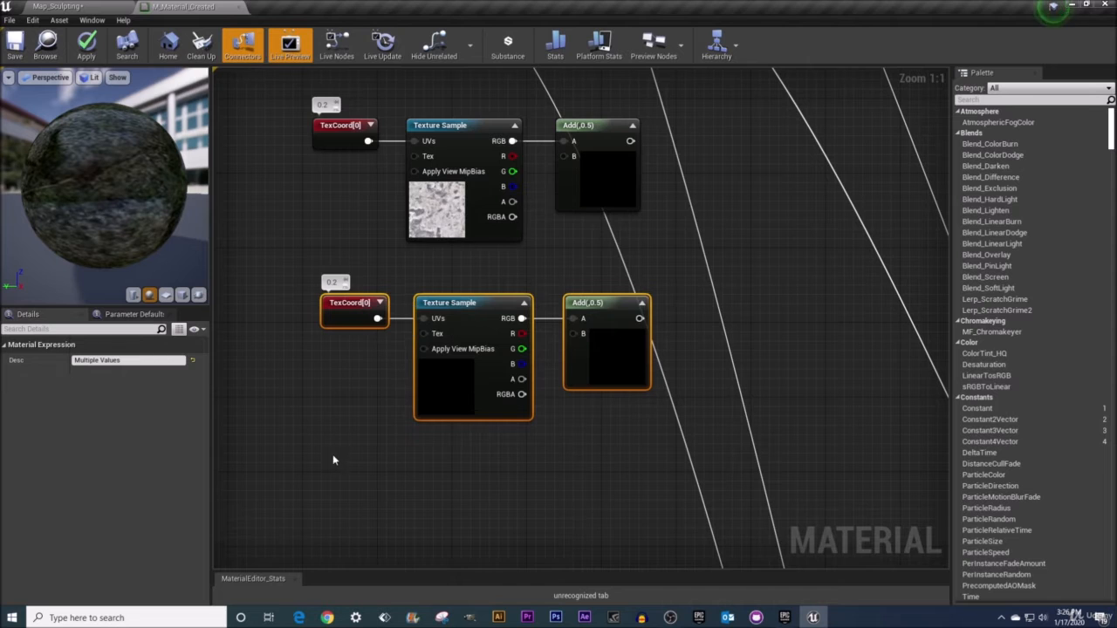
right_click_drag(332, 453, 335, 403)
left_click(334, 403)
key("ctrl+v")
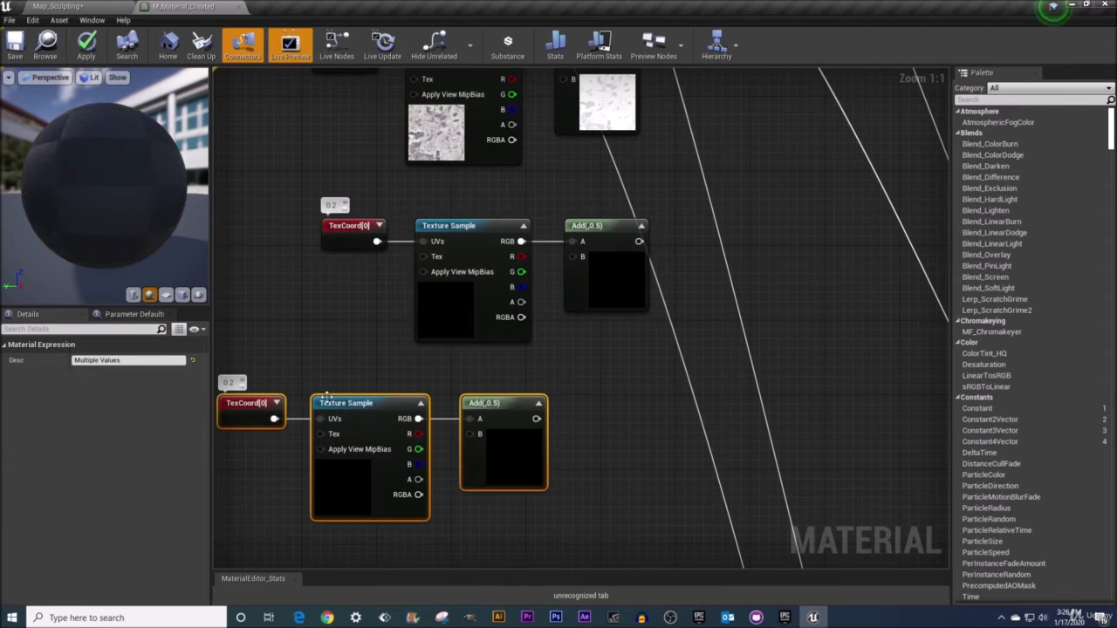
left_click_drag(264, 397, 366, 398)
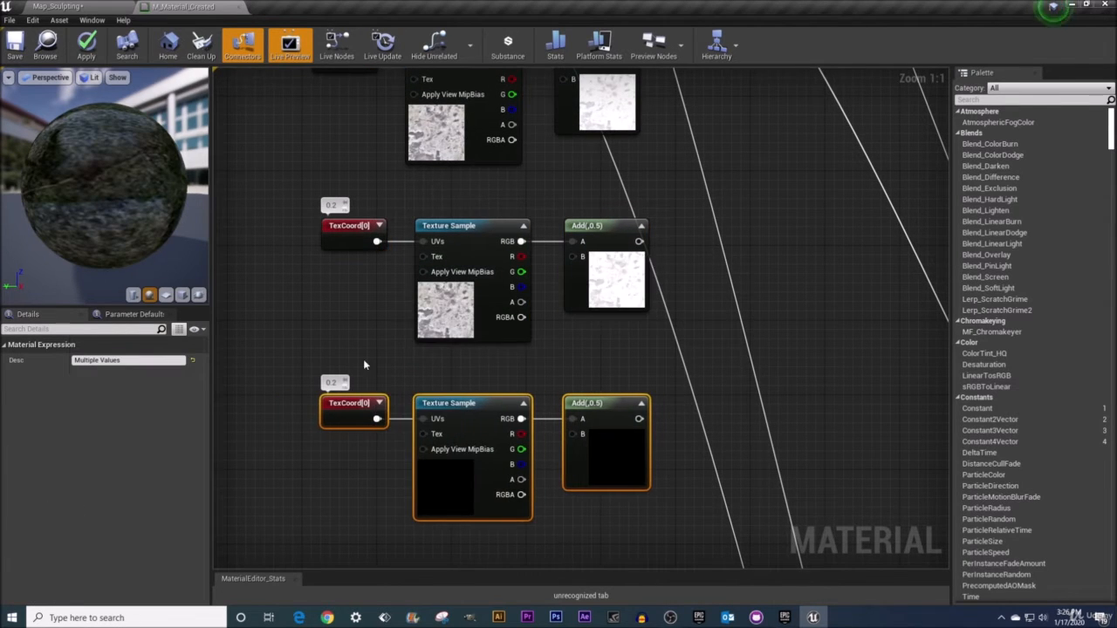
right_click_drag(357, 317, 365, 366)
Set the second TexCoord copy's U tiling to 0.05
left_click(351, 290)
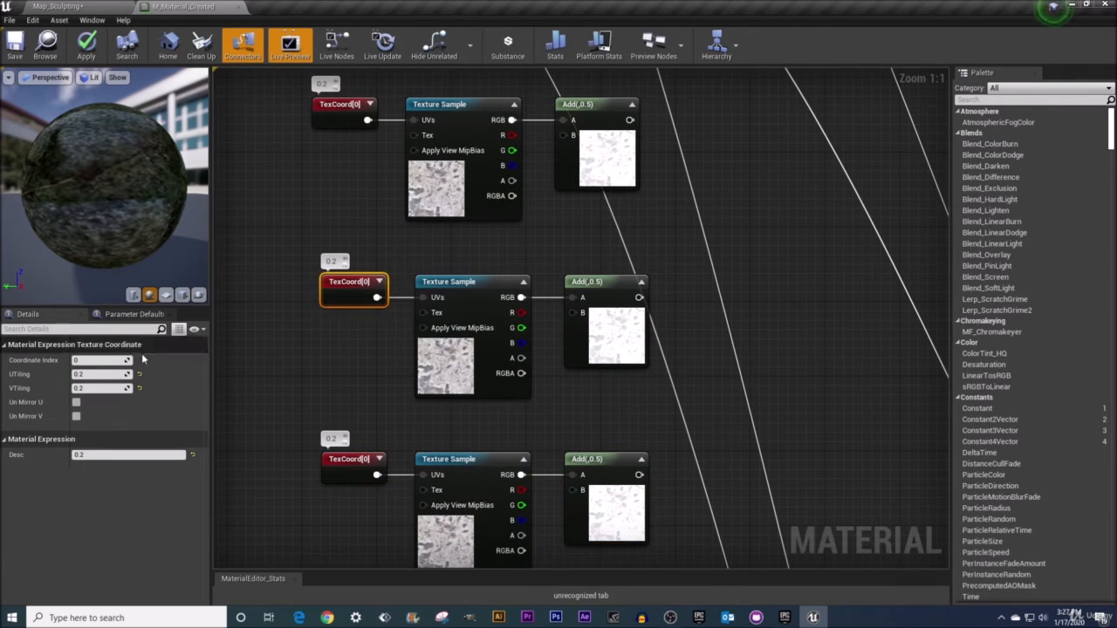
left_click(100, 374)
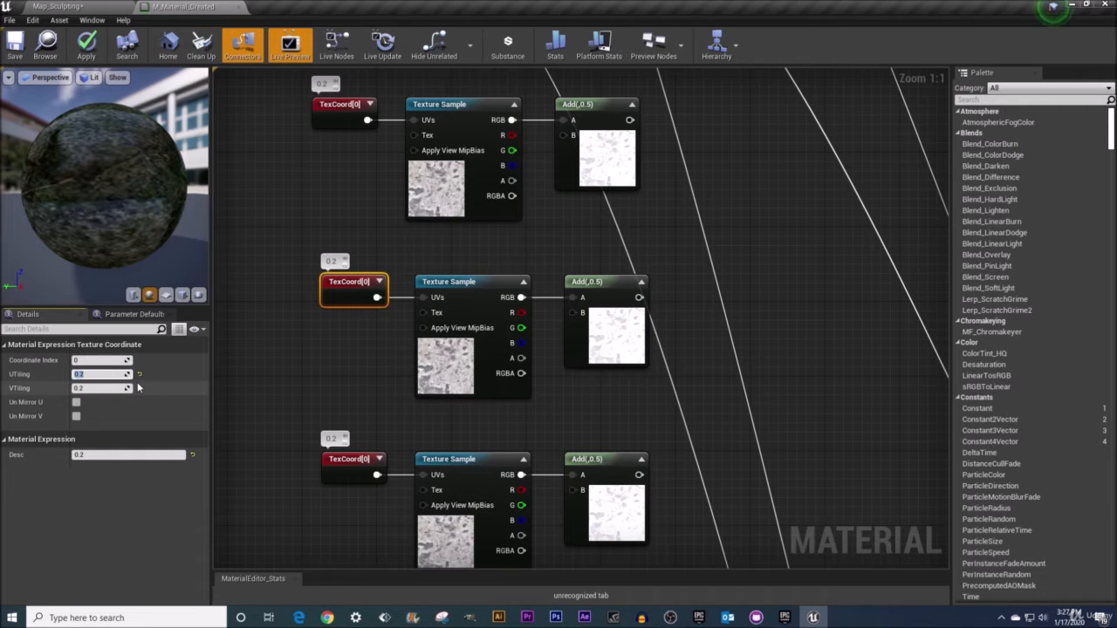
type(".05")
key("Return")
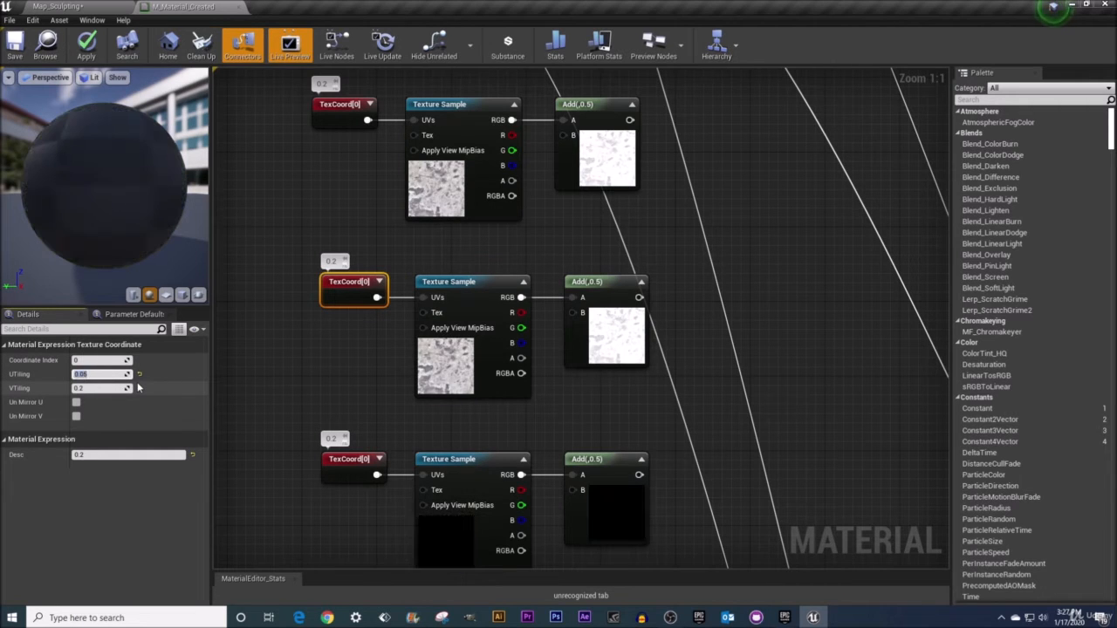
Set the second TexCoord copy's V tiling to 0.05 and update its node comment to 0.05
left_click(95, 388)
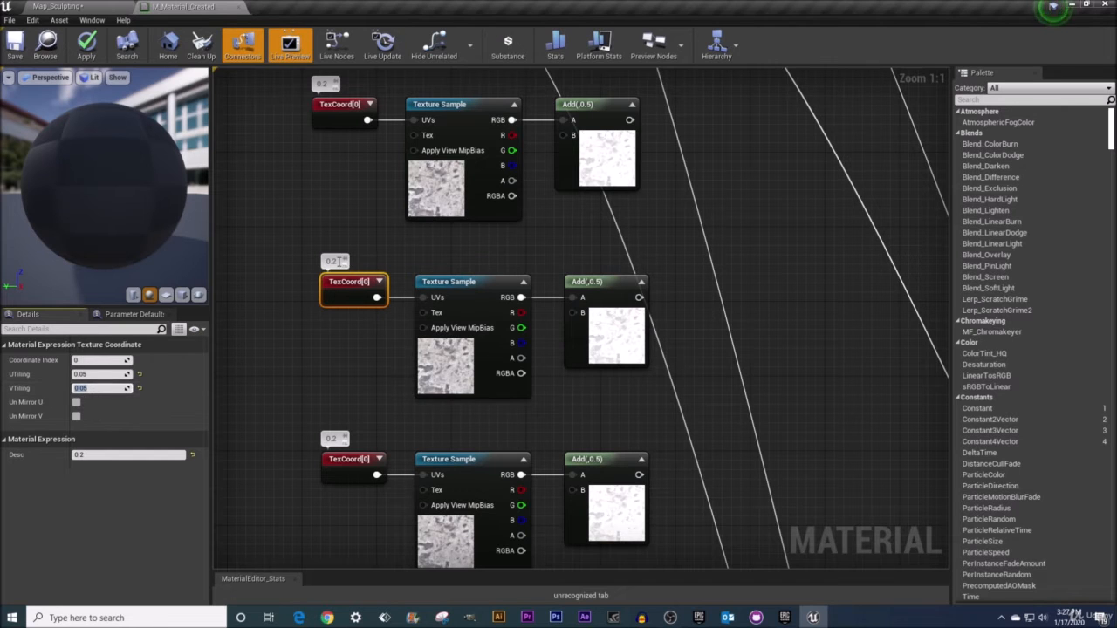
left_click(339, 260)
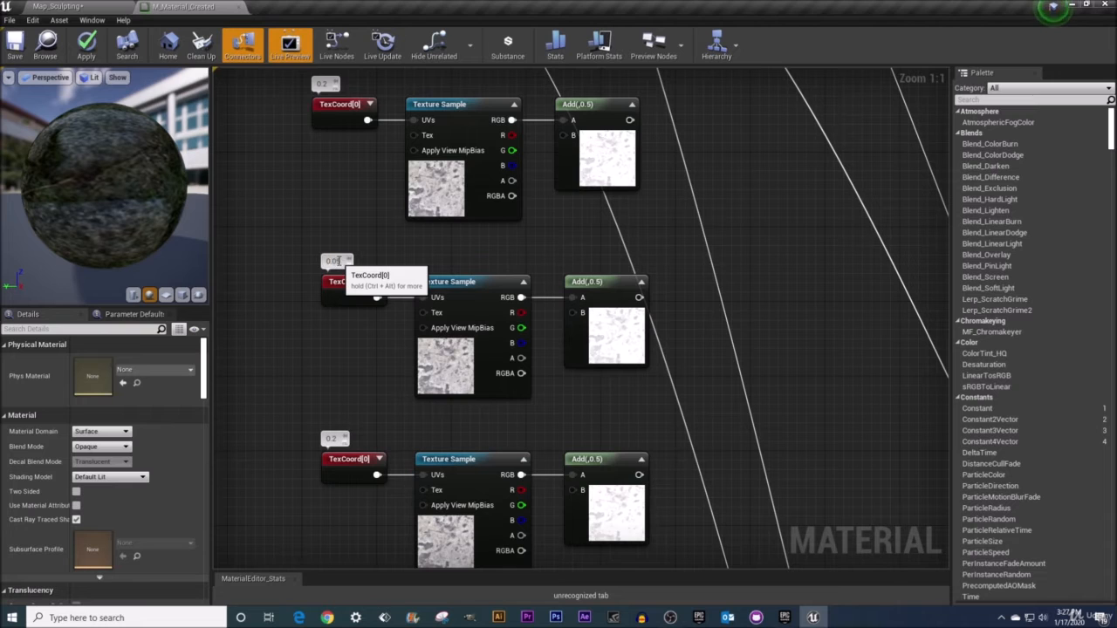
Set the third TexCoord copy's U and V tiling to 0.003
left_click(348, 460)
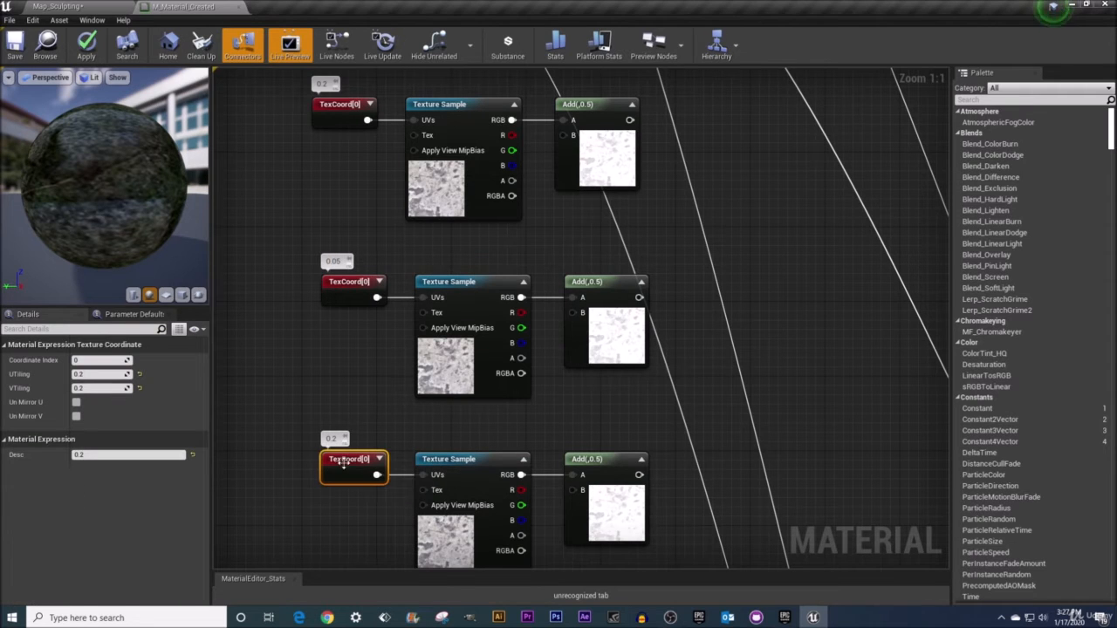
left_click(88, 375)
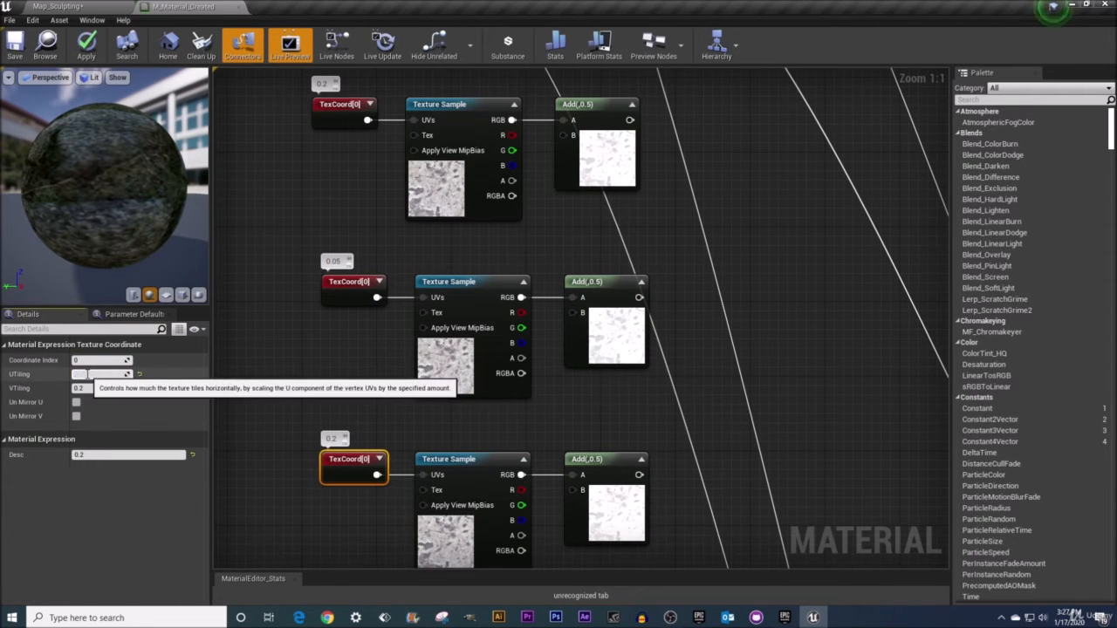
type(".003")
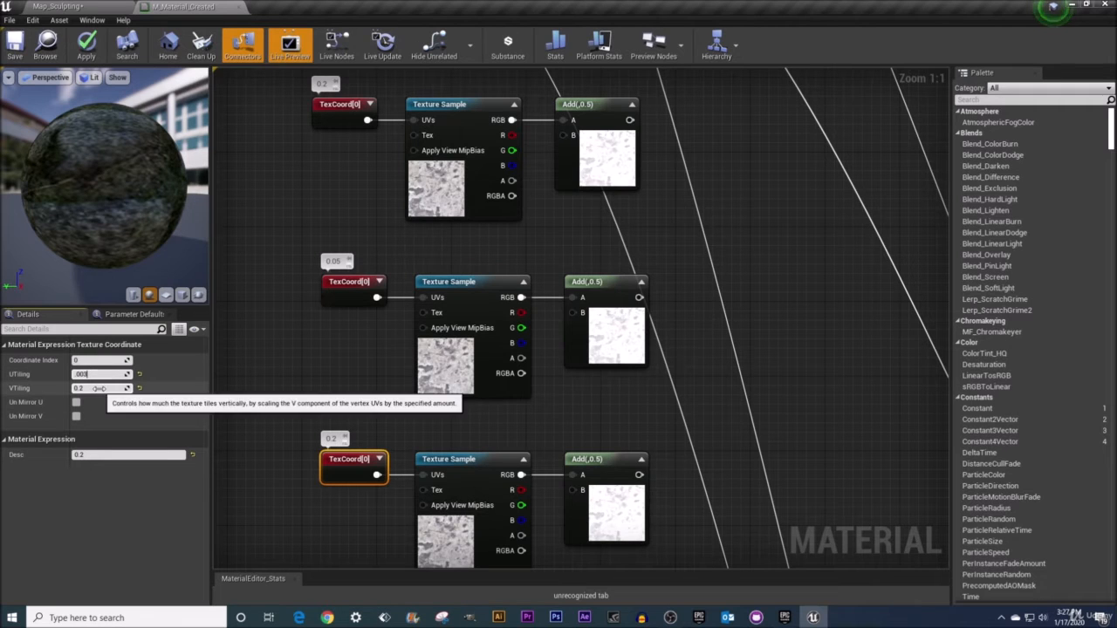
left_click(100, 389)
type(".003")
key("Return")
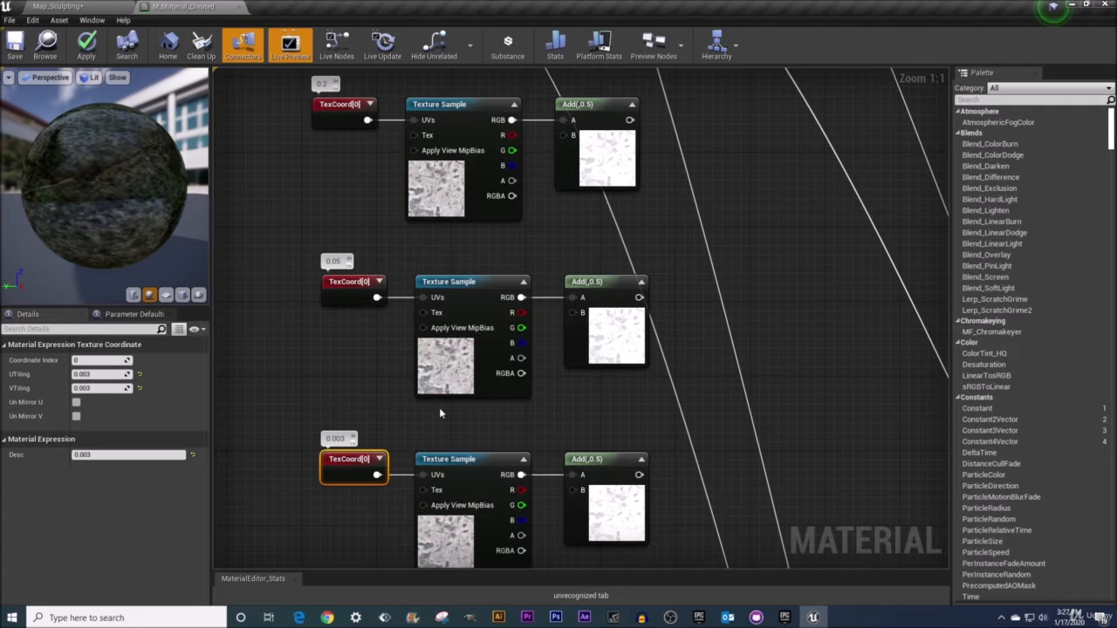
Refresh the previews of the copied Texture Sample and Add nodes by toggling them closed and open
right_click_drag(439, 407, 400, 337)
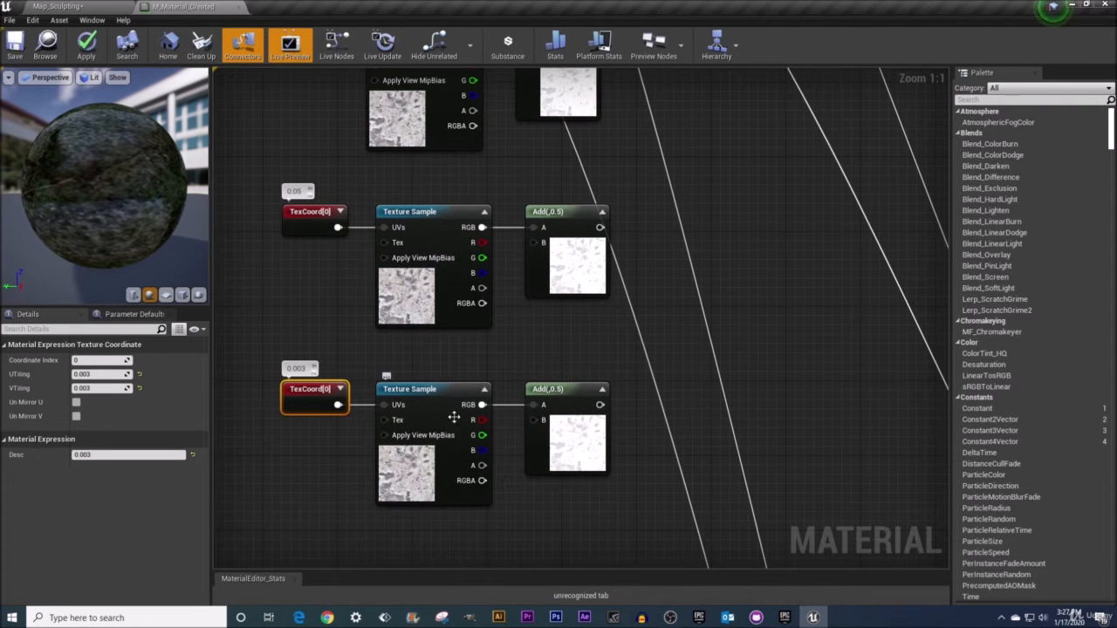
left_click(484, 390)
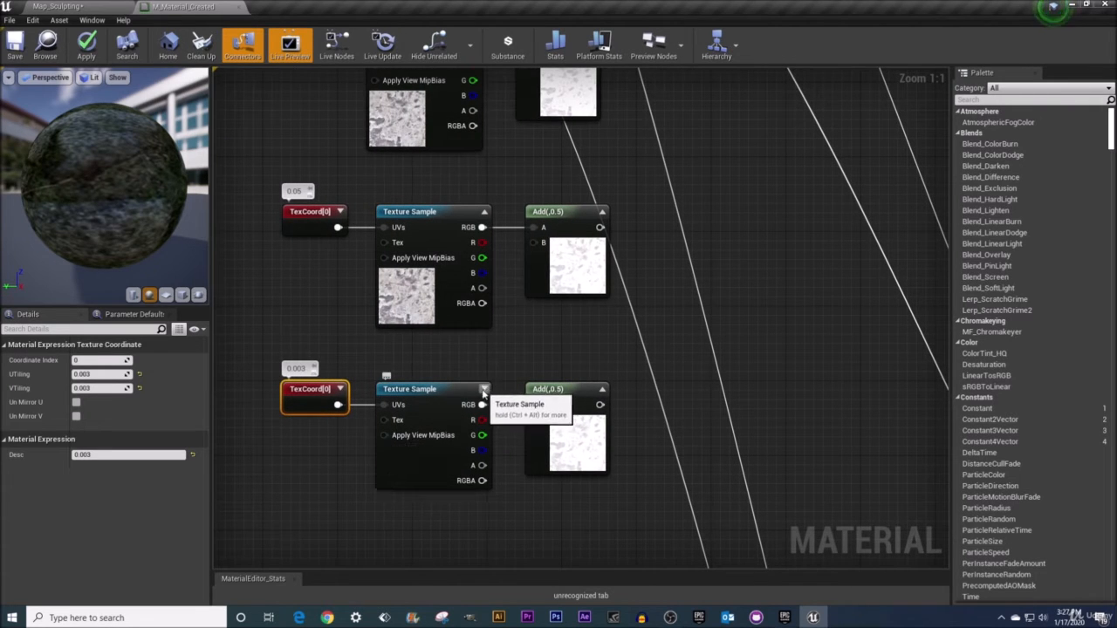
left_click(484, 390)
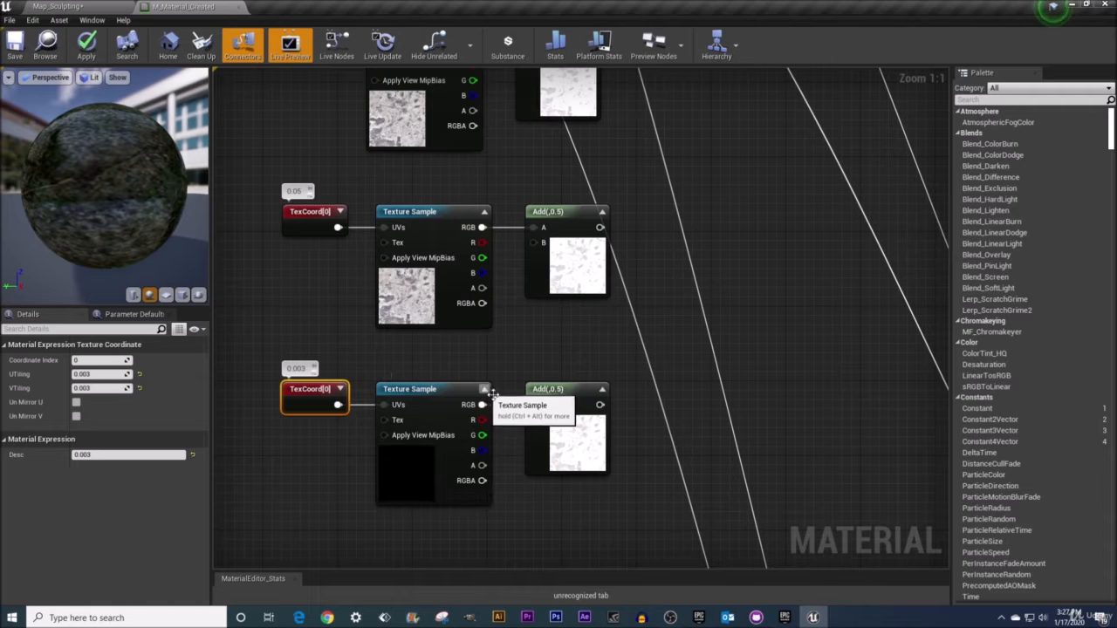
left_click(602, 389)
left_click(574, 389)
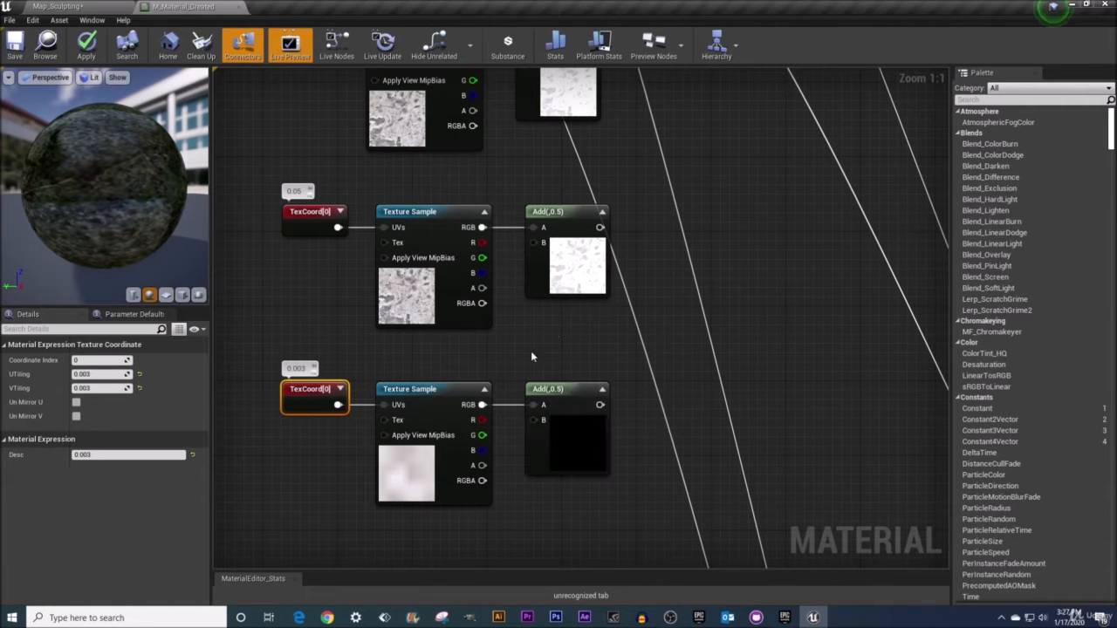
left_click(484, 212)
left_click(484, 212)
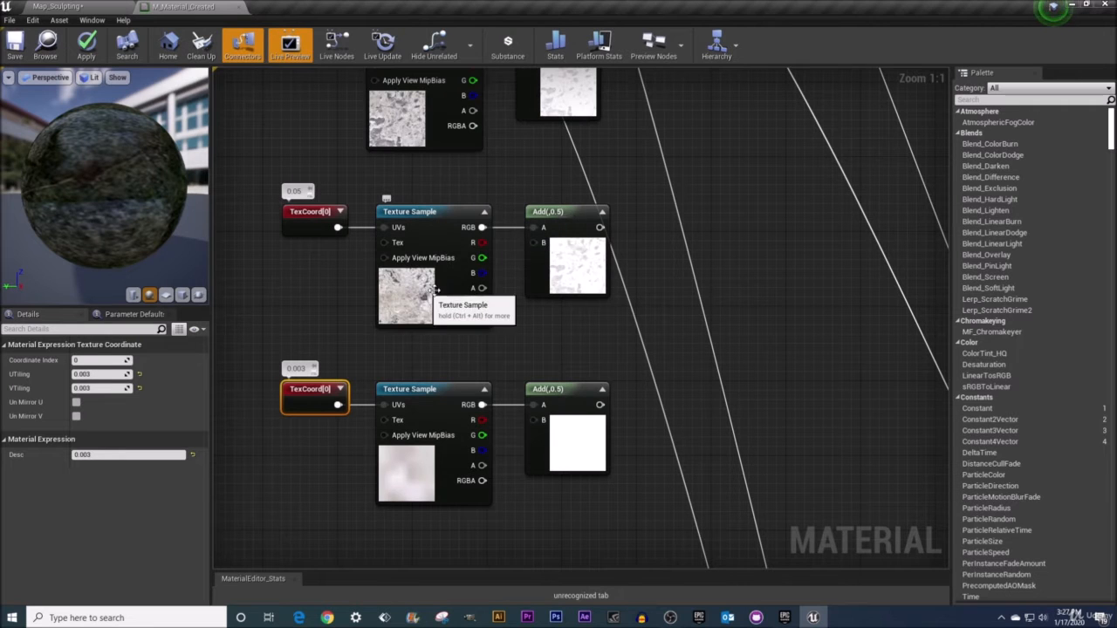
left_click(601, 212)
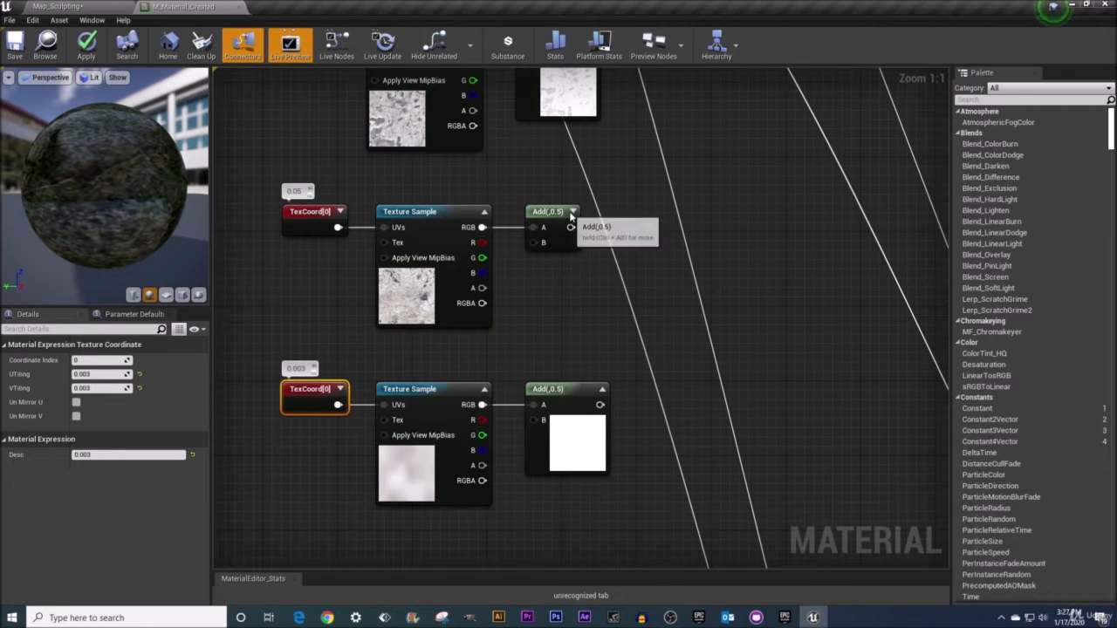
left_click(602, 212)
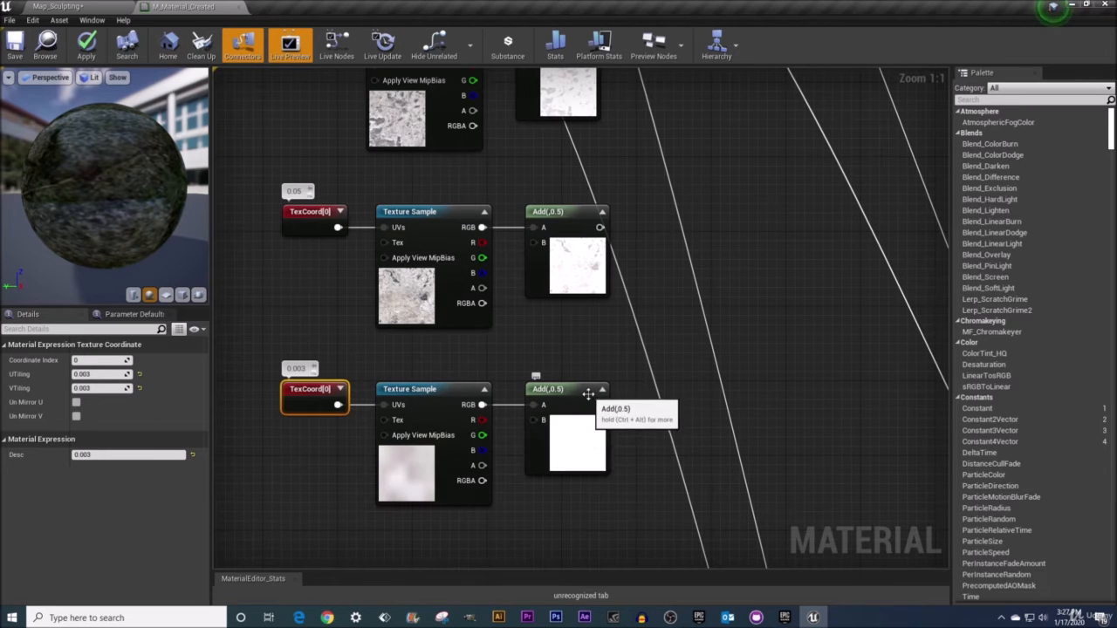
Add a Multiply node combining the Add outputs of the second and third macro copies
right_click_drag(598, 384, 552, 400)
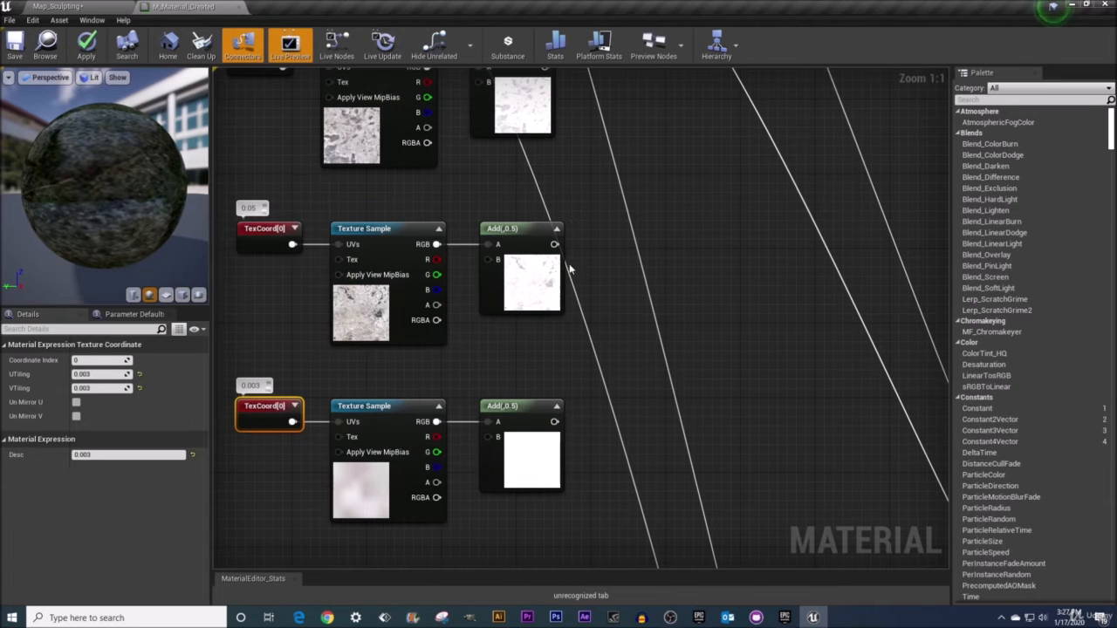
left_click(630, 322)
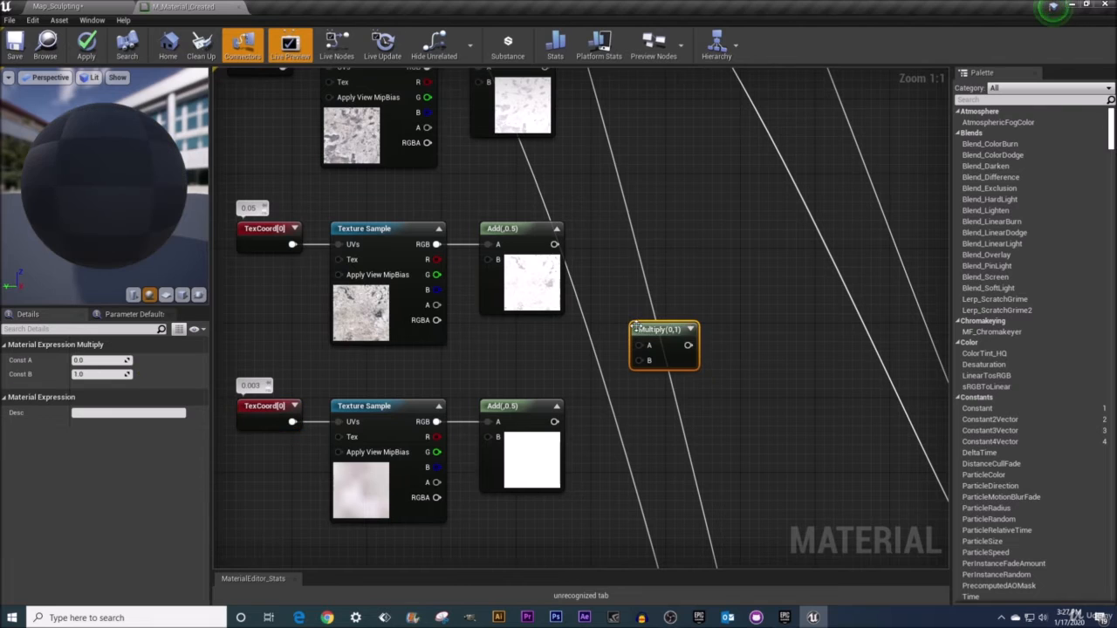
left_click_drag(554, 244, 639, 345)
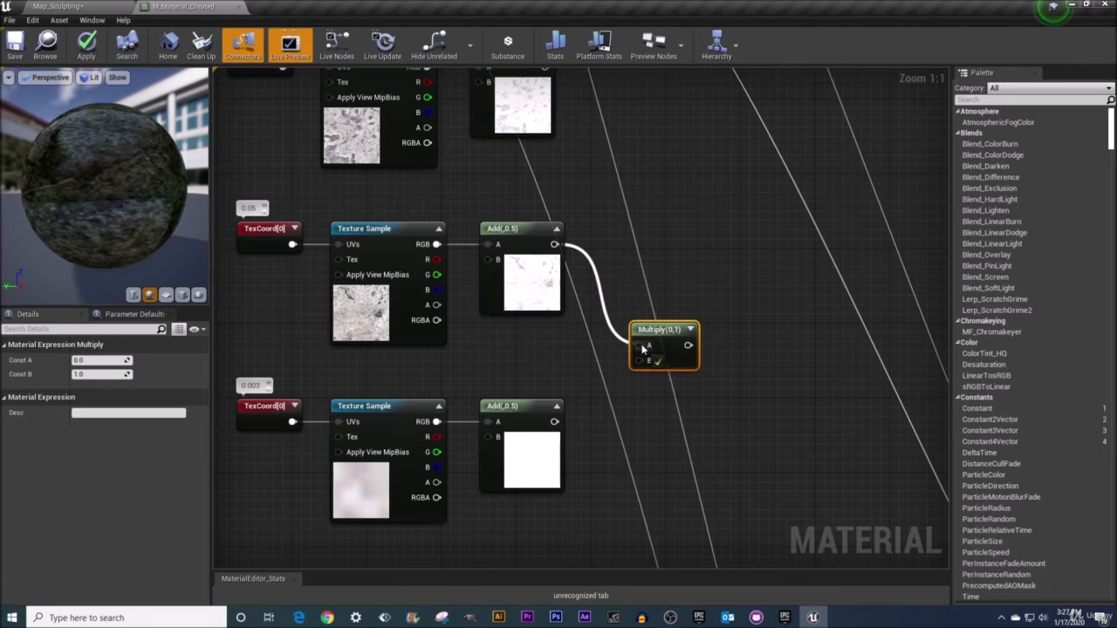
left_click_drag(554, 421, 642, 316)
right_click_drag(664, 257, 665, 324)
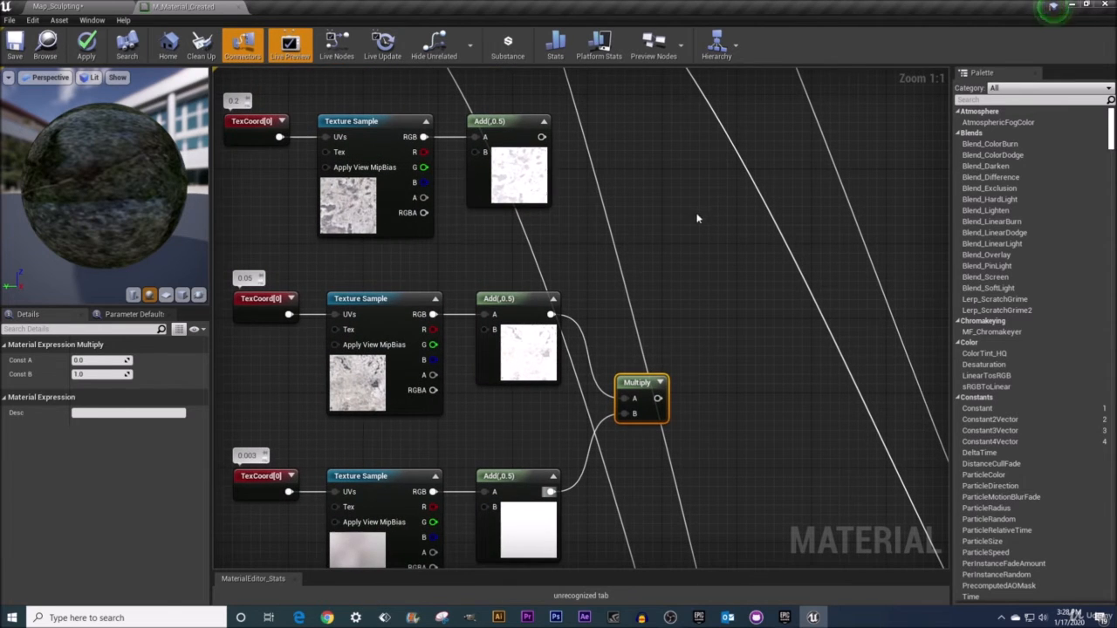
Add a second Multiply combining the original macro Add output with the first Multiply result
left_click(698, 213)
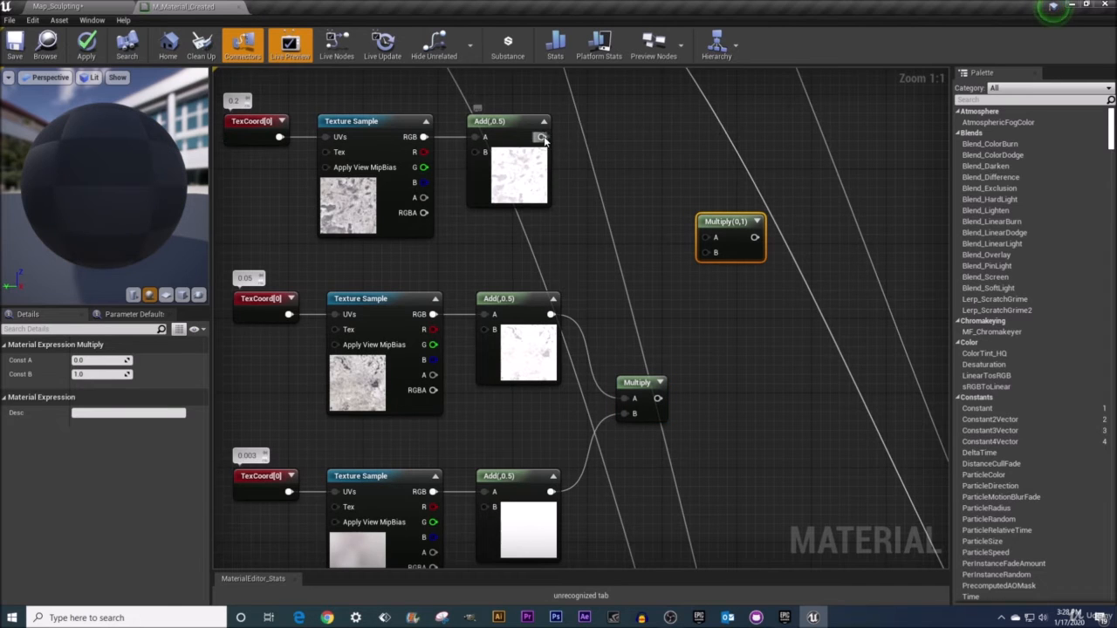
left_click_drag(543, 137, 657, 400)
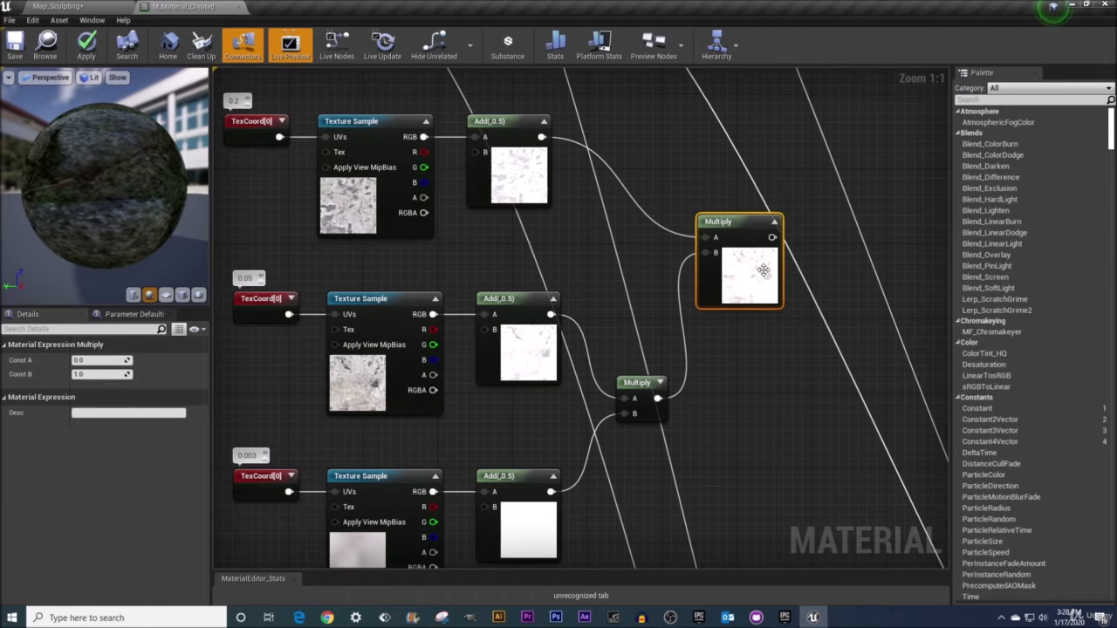
right_click_drag(776, 241, 678, 336)
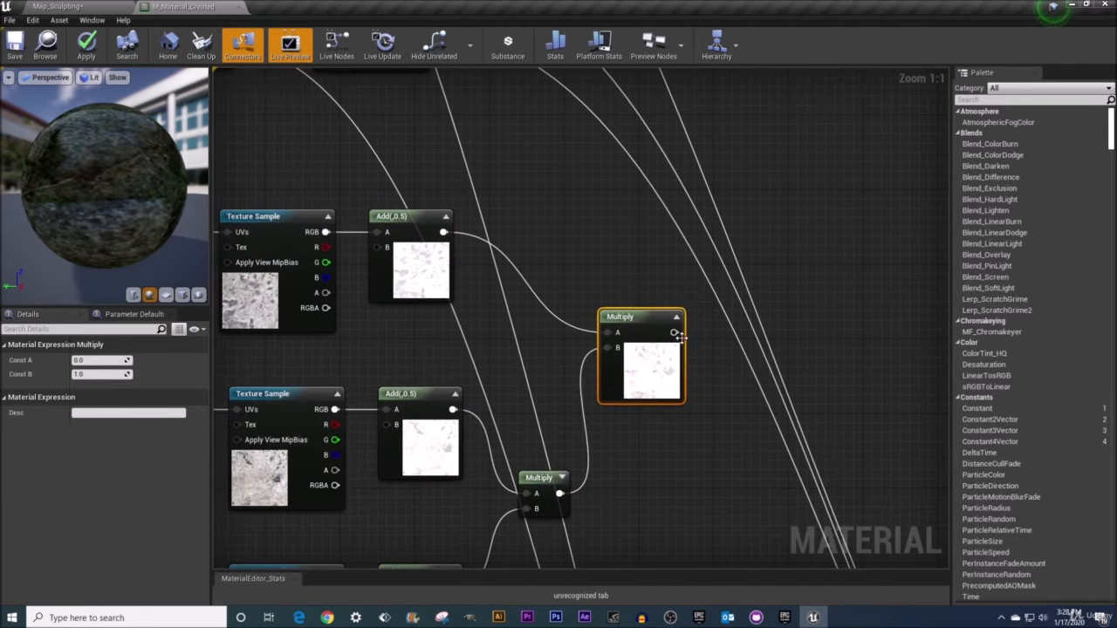
Add a third Multiply node and connect the combined macro variation result into its B input
scroll(619, 276, "down", 3)
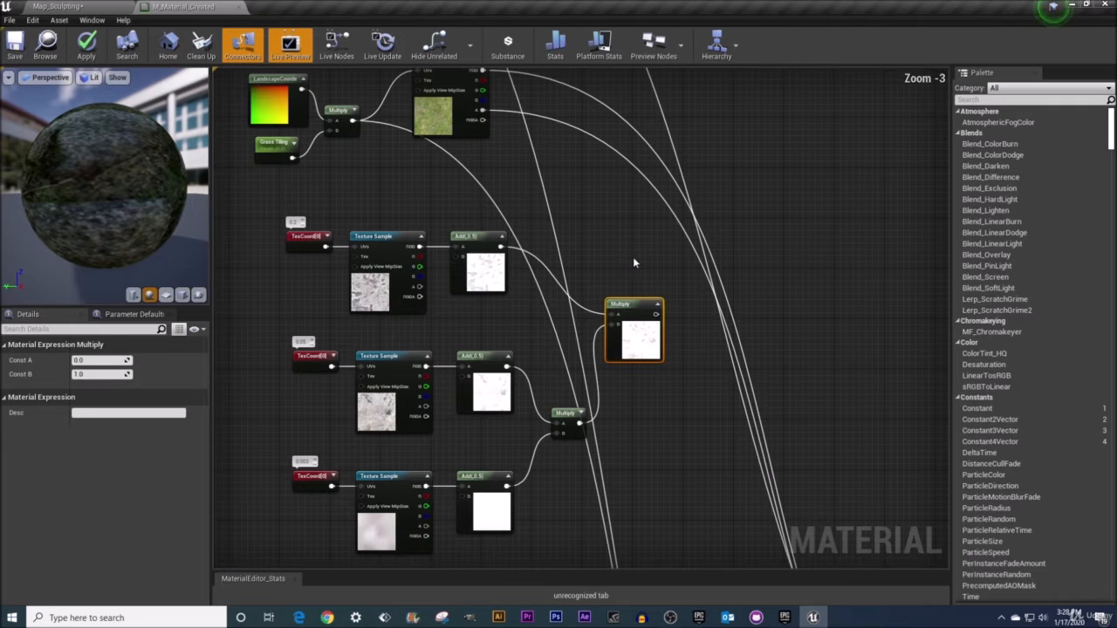
right_click_drag(643, 224, 648, 328)
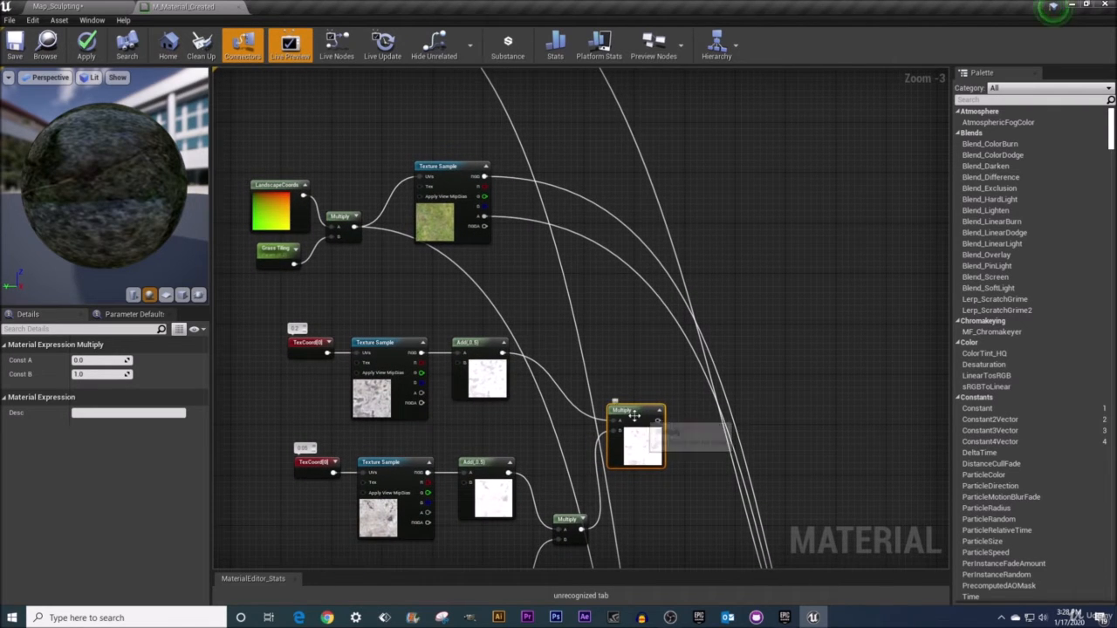
key("m")
left_click(609, 273)
left_click_drag(627, 275, 659, 290)
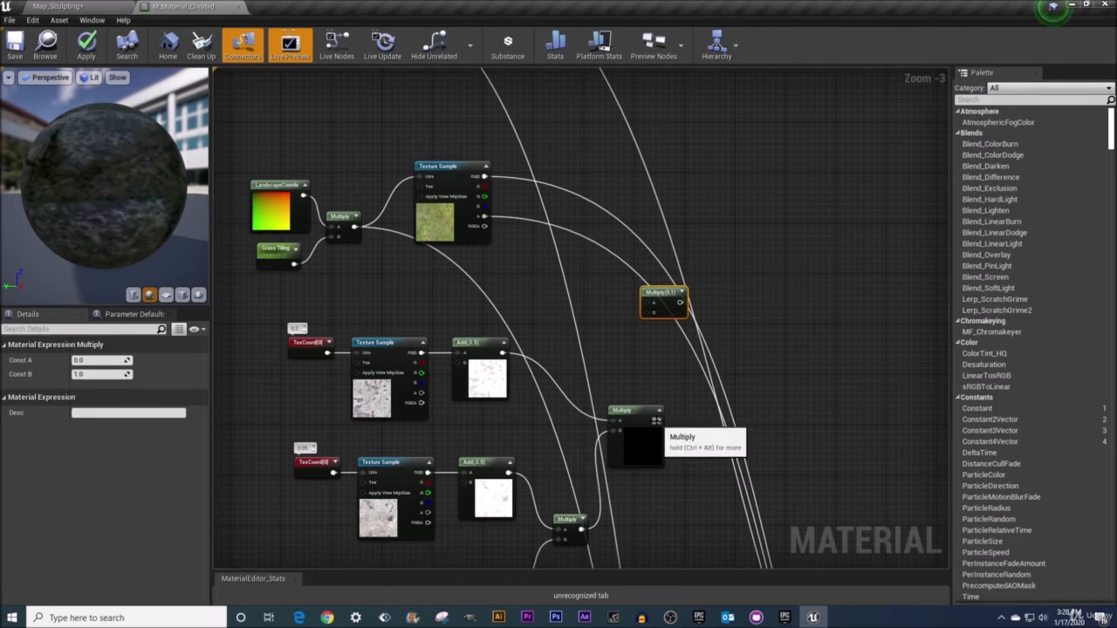
left_click_drag(658, 419, 654, 317)
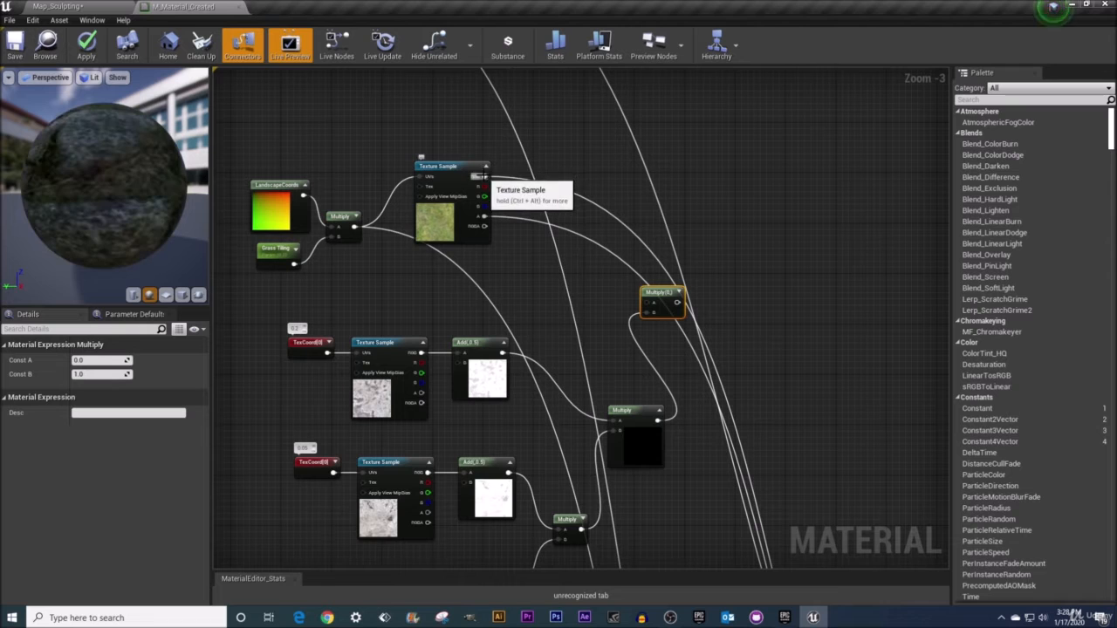
Route the grass Texture Sample's RGB through the new Multiply, moving its downstream connection to the Multiply output
scroll(494, 192, "up", 3)
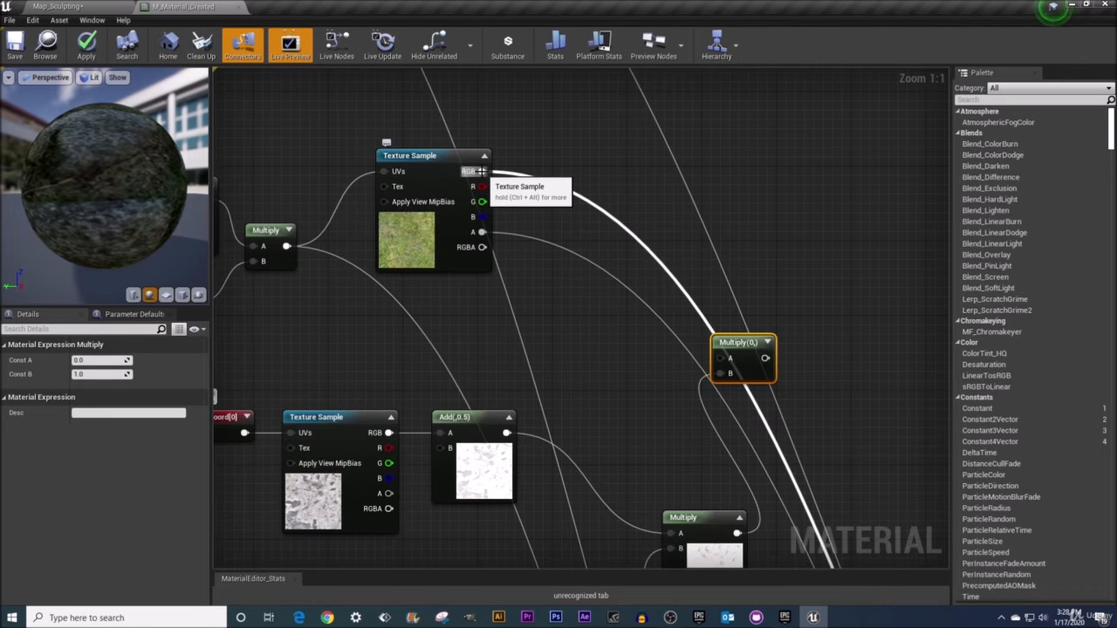
left_click_drag(480, 171, 779, 360, "ctrl")
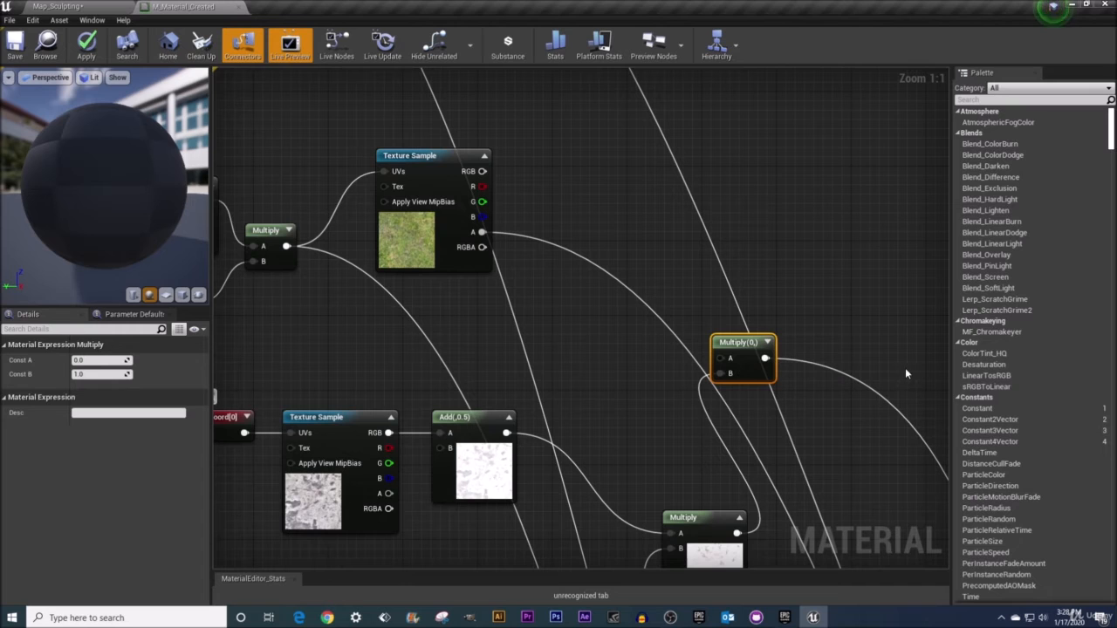
left_click_drag(482, 172, 721, 359)
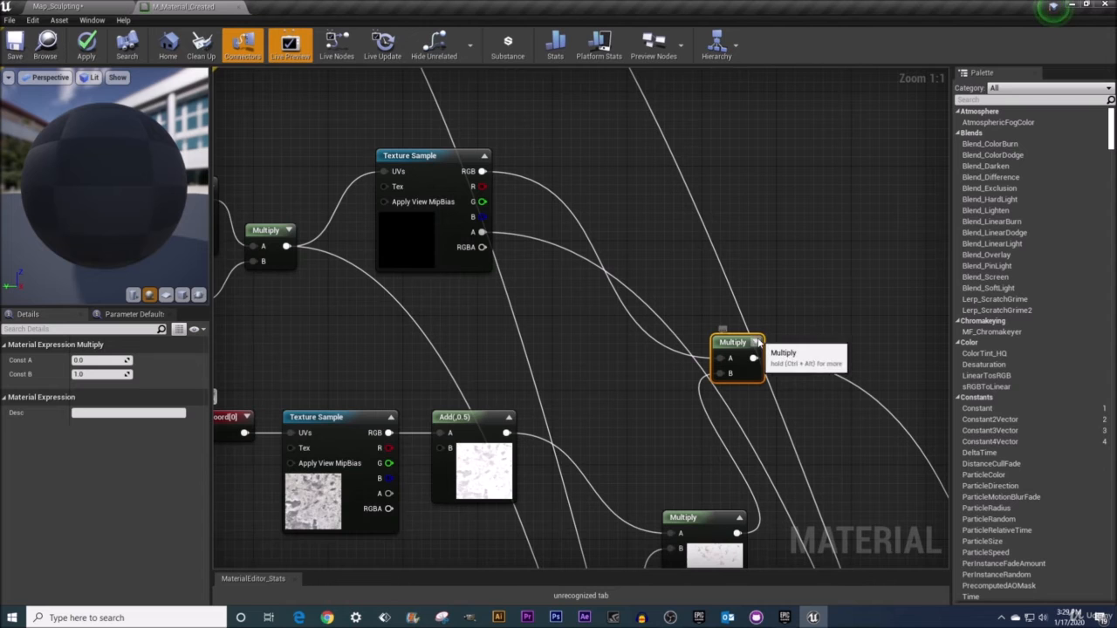
left_click(754, 342)
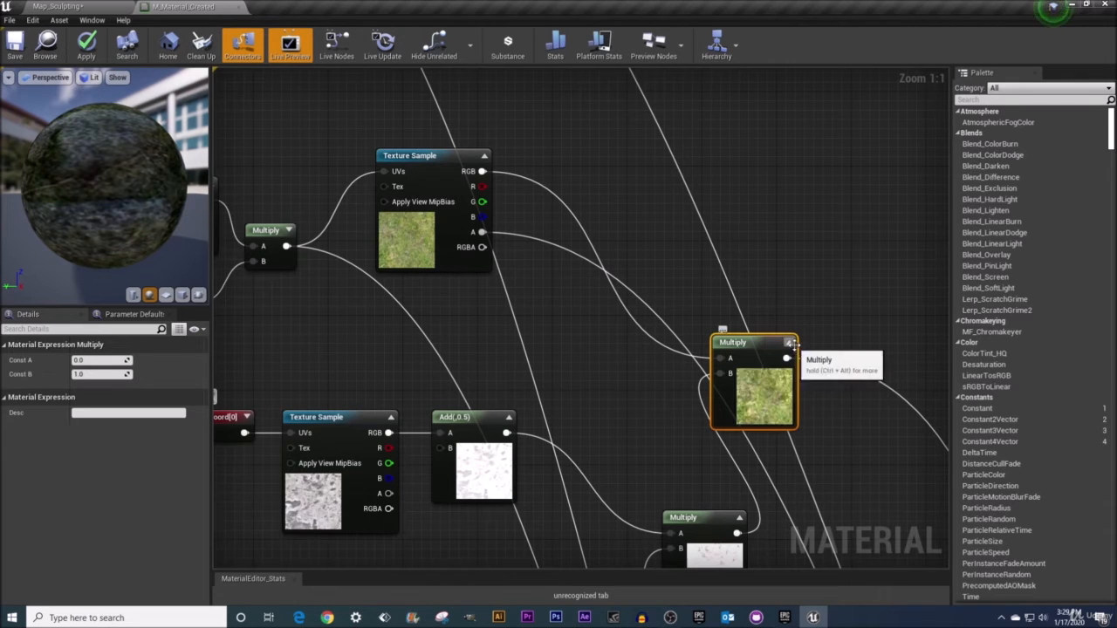
scroll(755, 399, "down", 2)
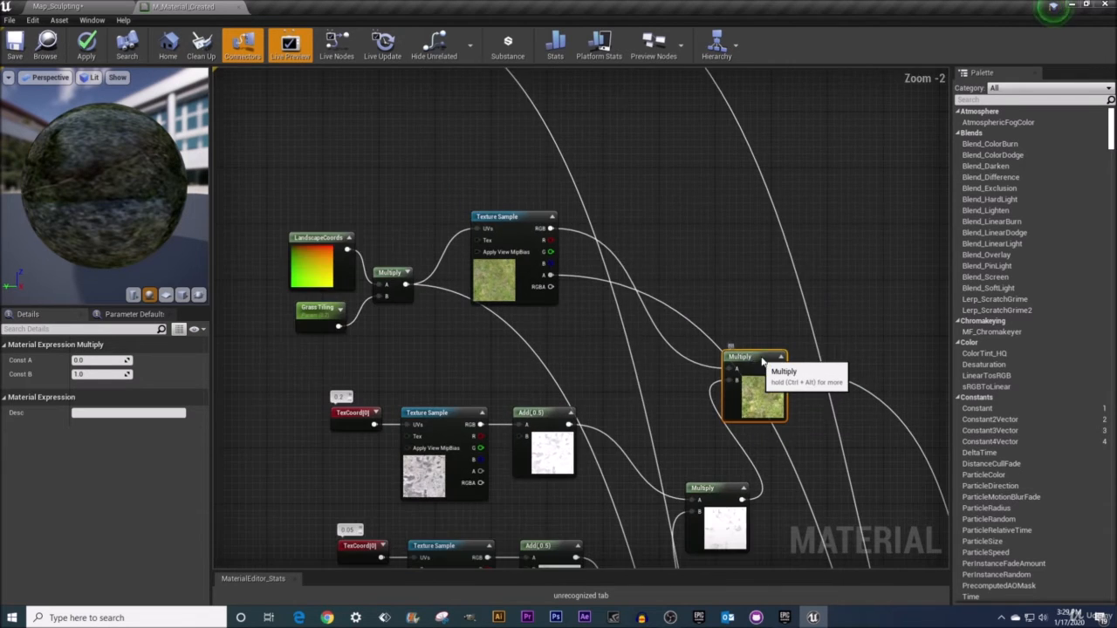
left_click_drag(752, 359, 791, 330)
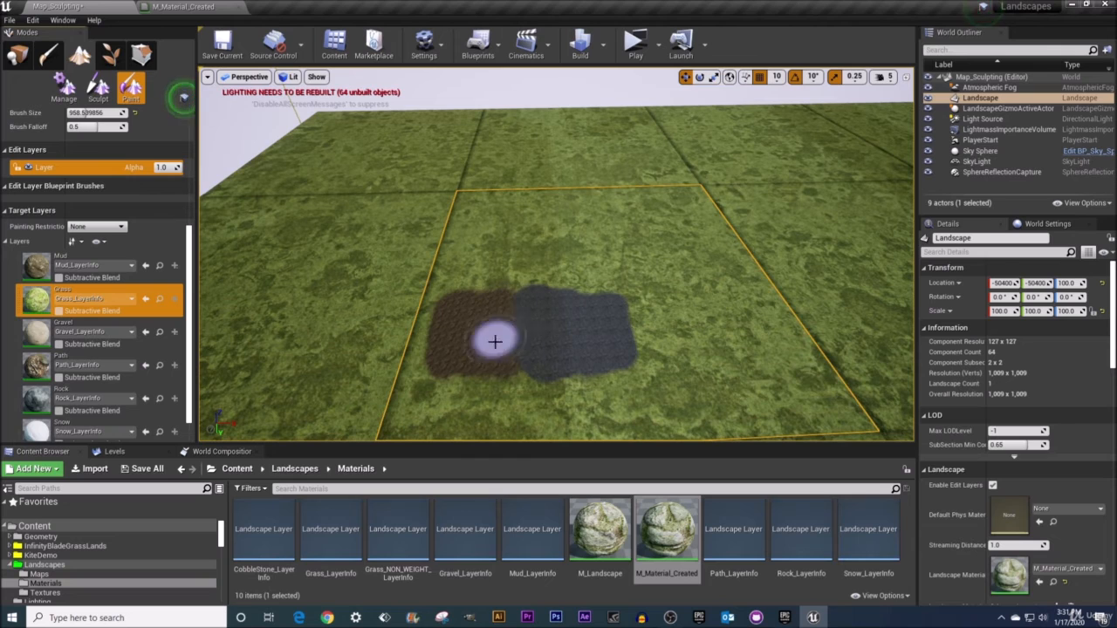
Return to the material graph and reposition the Multiply nodes beside the macro group
left_click(174, 11)
right_click_drag(478, 328, 499, 173)
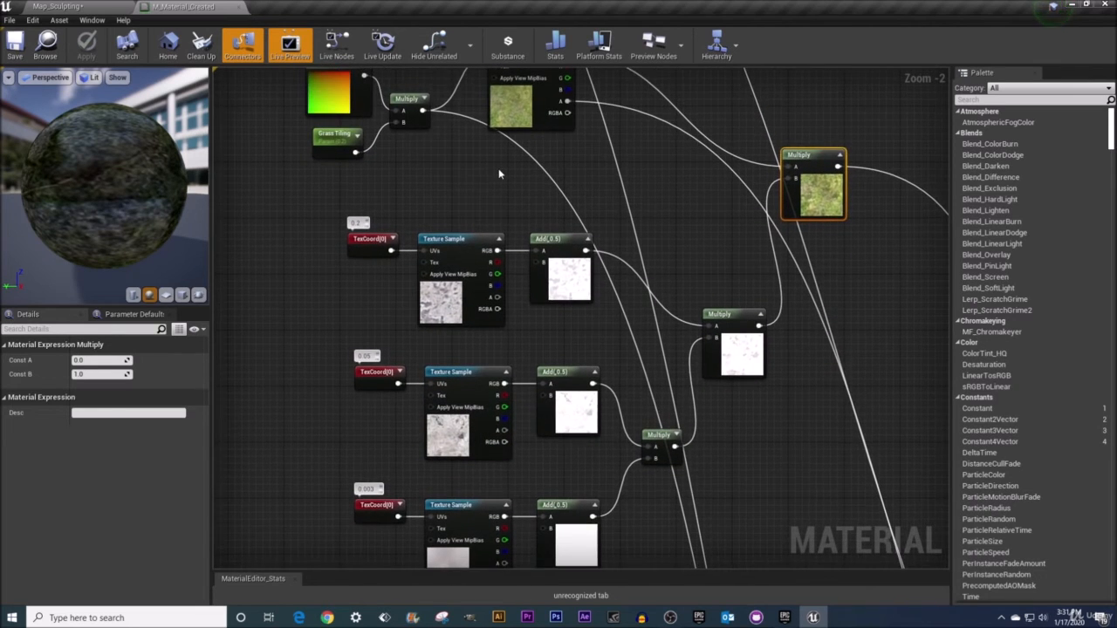
scroll(499, 174, "down", 1)
left_click(804, 156)
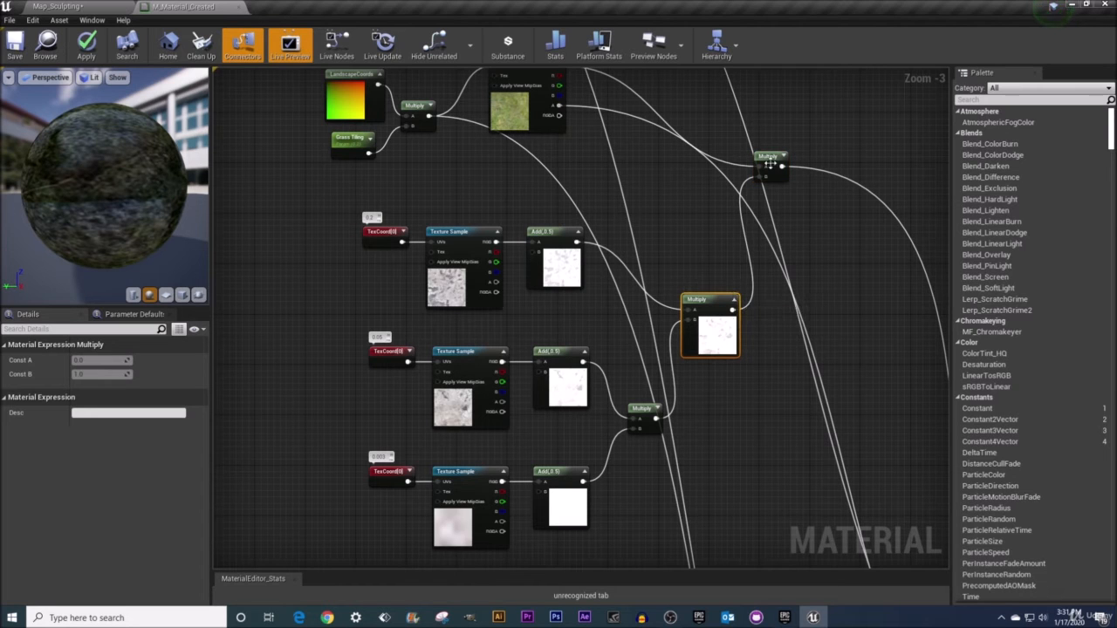
left_click_drag(774, 165, 798, 233)
right_click_drag(723, 244, 707, 230)
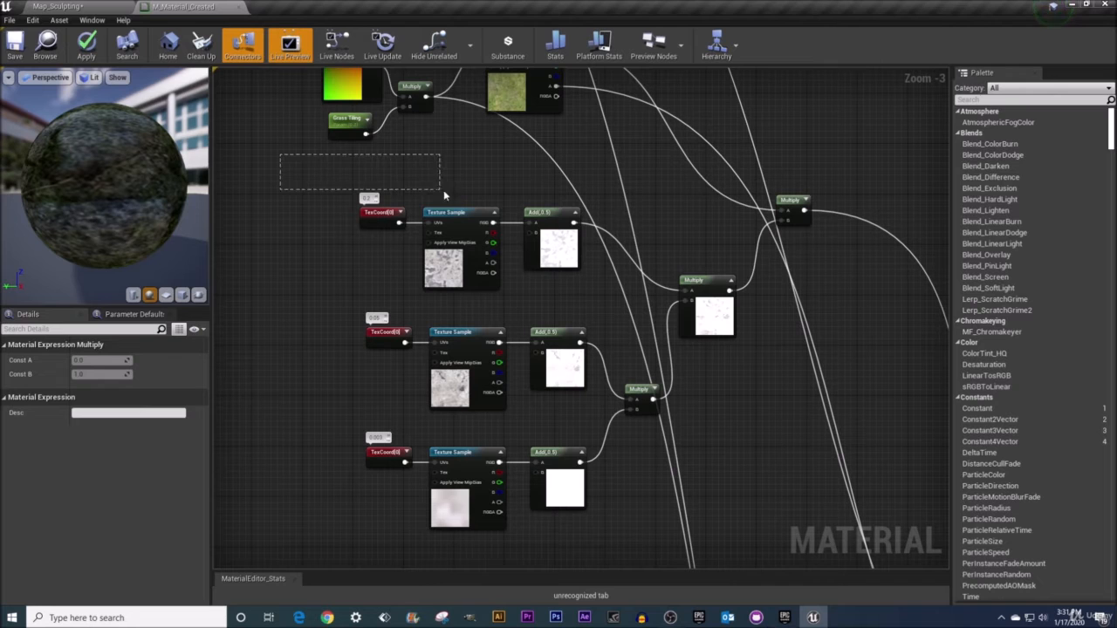
Duplicate the macro variation node group and place the copy beside the Mud layer's Texture Sample
left_click_drag(443, 189, 809, 534)
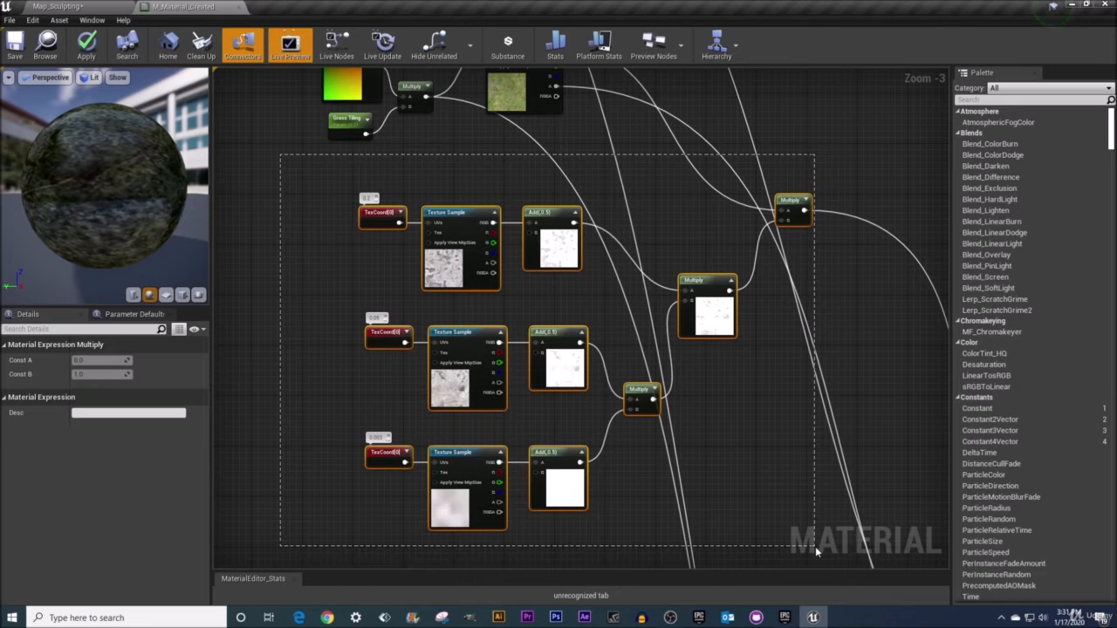
left_click_drag(814, 546, 815, 546)
scroll(756, 467, "up", 1)
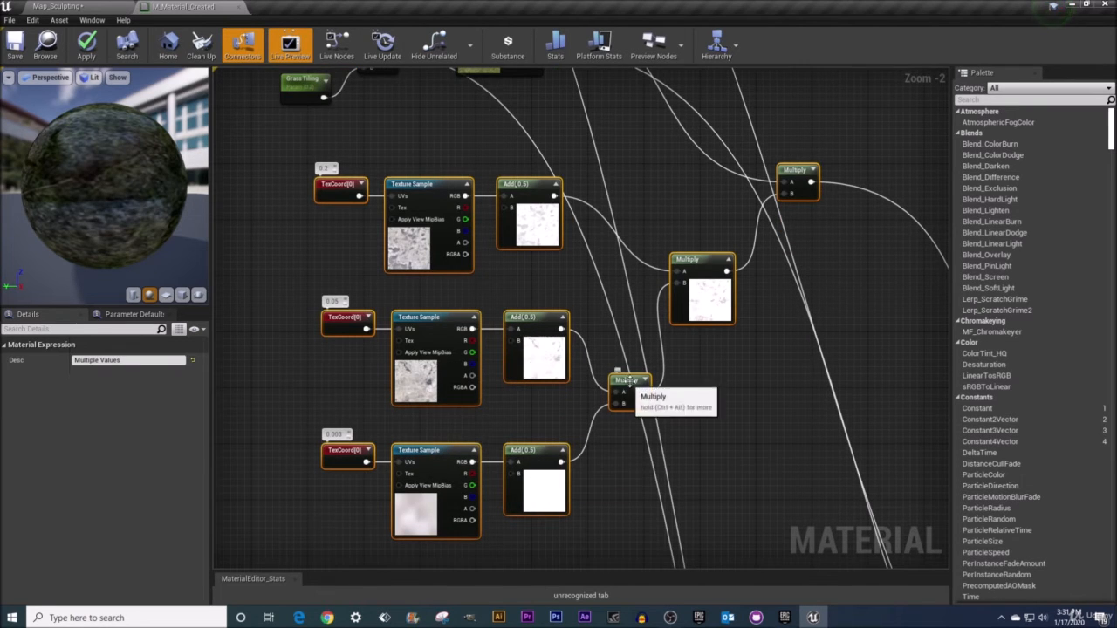
left_click_drag(247, 108, 833, 487)
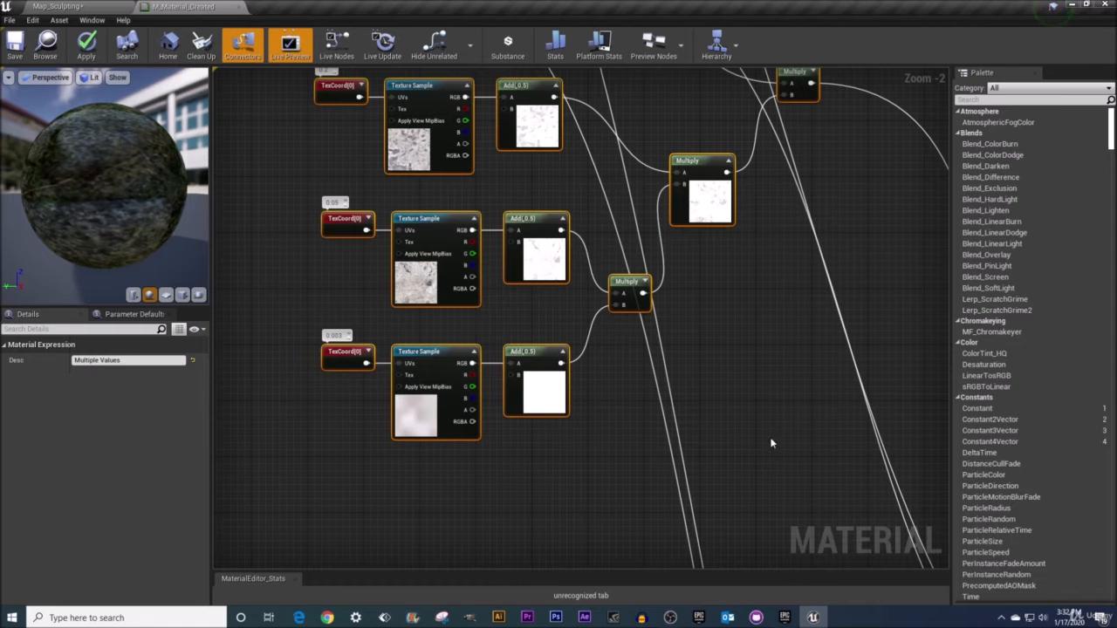
right_click_drag(603, 182, 578, 528)
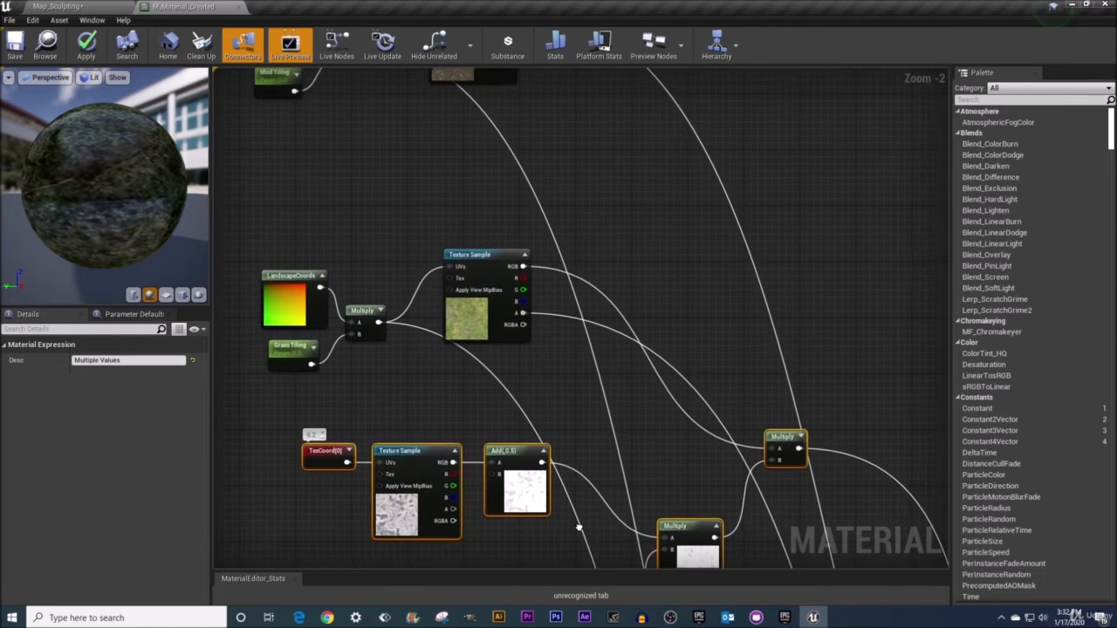
right_click_drag(498, 110, 493, 294)
scroll(450, 100, "down", 3)
right_click_drag(449, 77, 455, 204)
left_click_drag(319, 247, 480, 316)
left_click_drag(469, 270, 496, 238)
right_click_drag(450, 415, 457, 297)
left_click(362, 267)
key("ctrl+z")
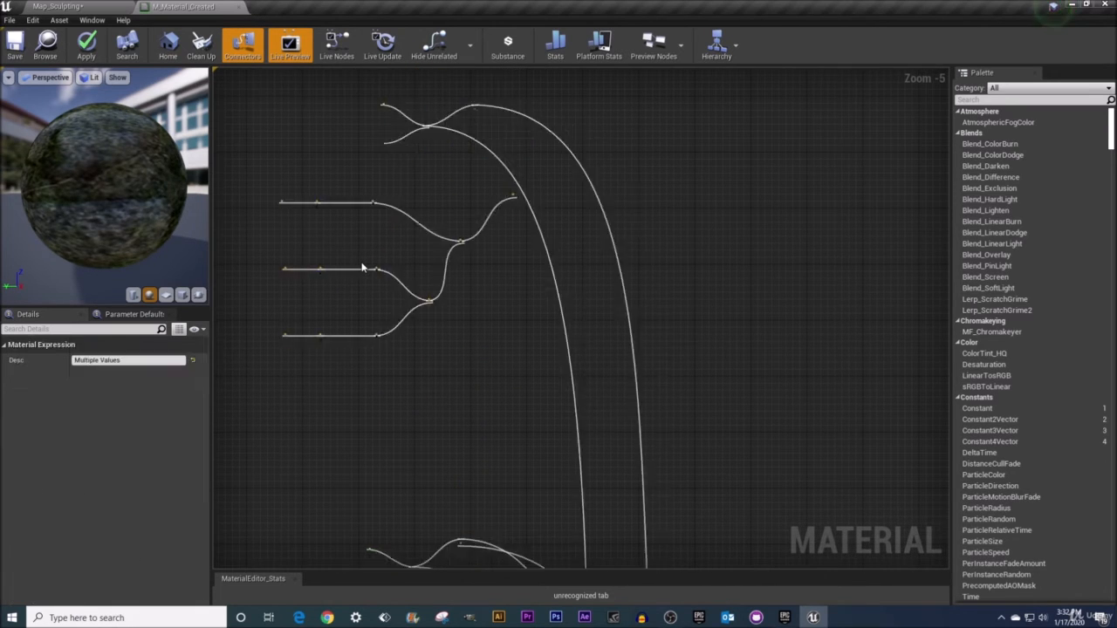
left_click_drag(419, 205, 472, 188)
scroll(535, 145, "up", 3)
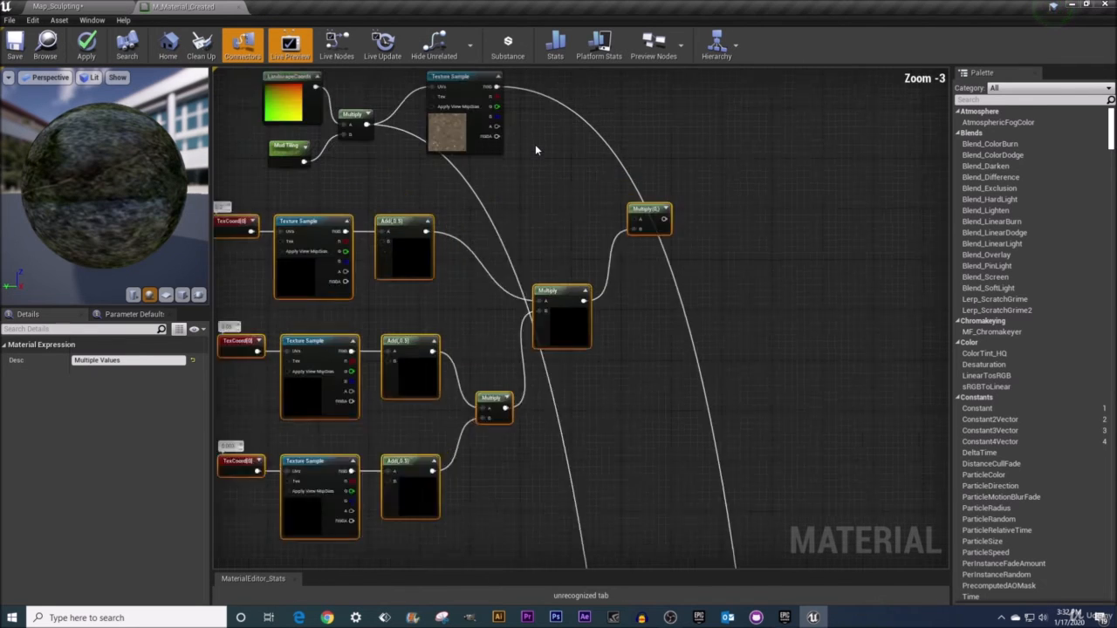
Route the Mud Texture Sample's RGB into the copied final Multiply, moving its downstream connection to that Multiply's output
right_click_drag(530, 143, 623, 191)
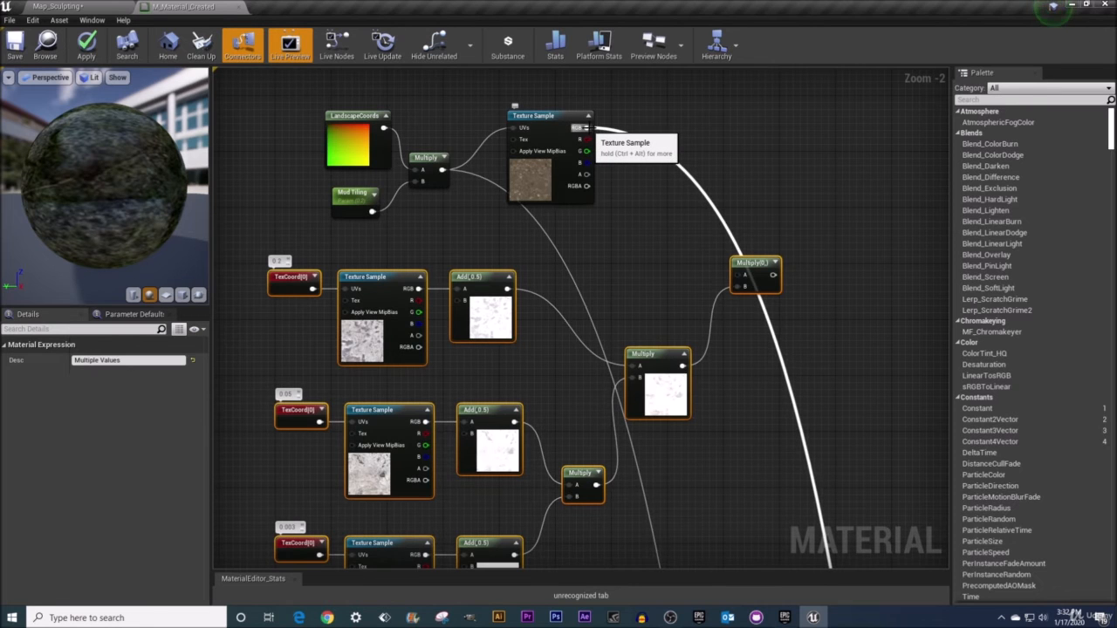
left_click_drag(578, 127, 774, 276)
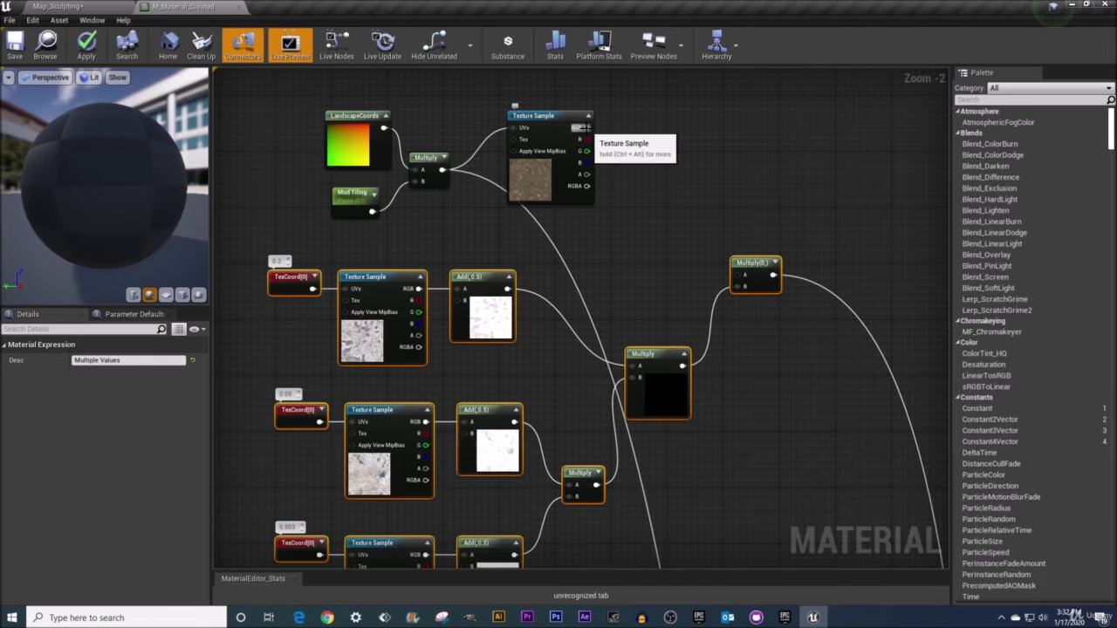
left_click_drag(583, 127, 740, 276)
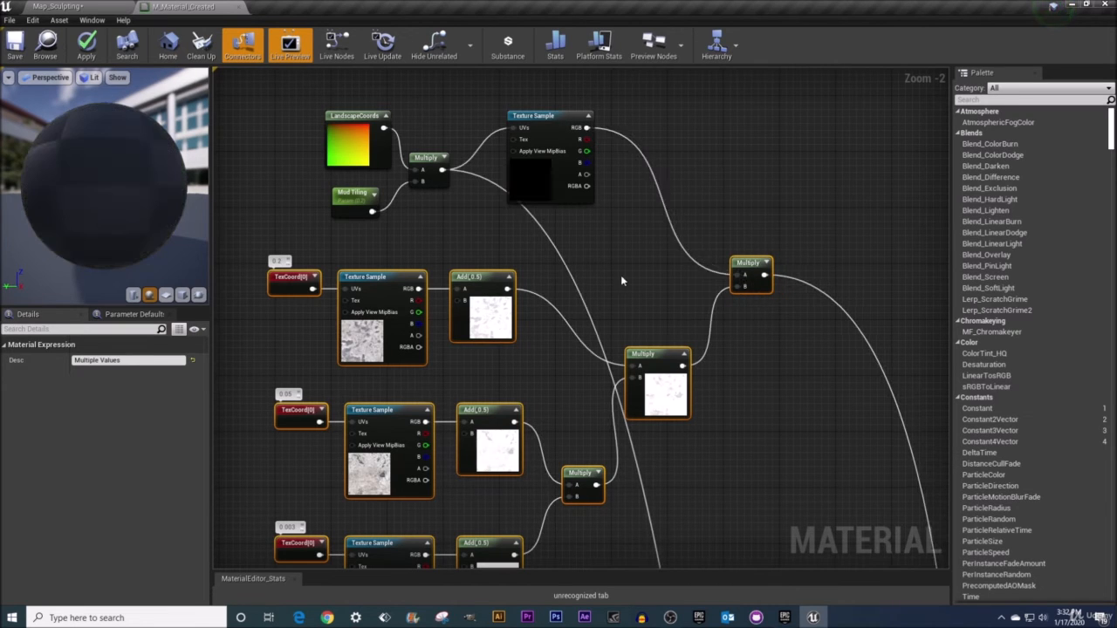
right_click_drag(621, 276, 628, 250)
scroll(619, 320, "down", 2)
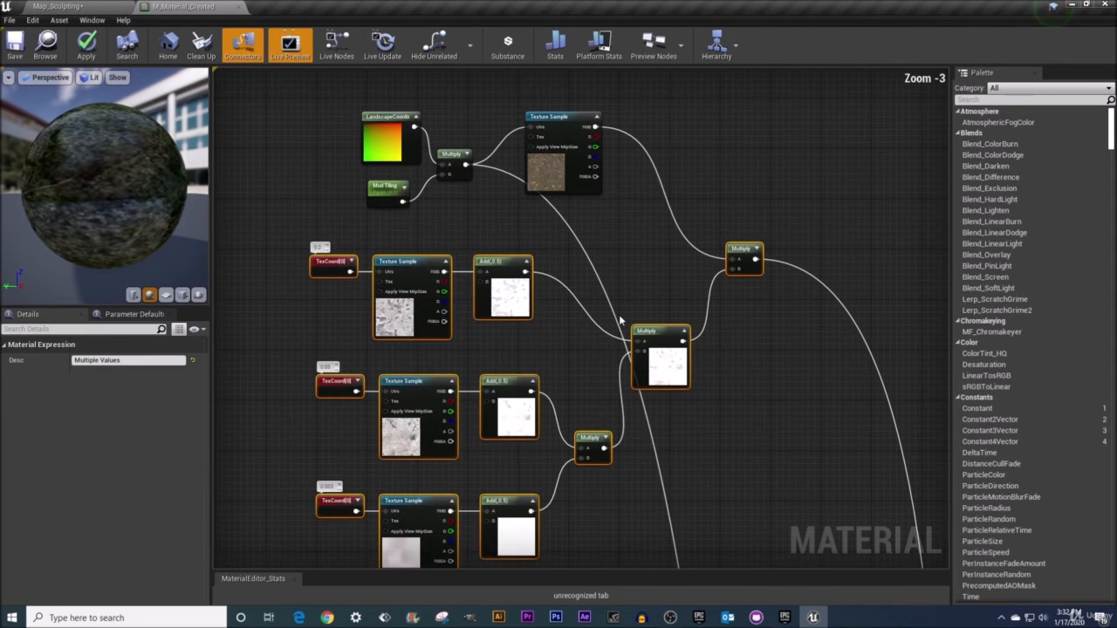
scroll(620, 321, "up", 1)
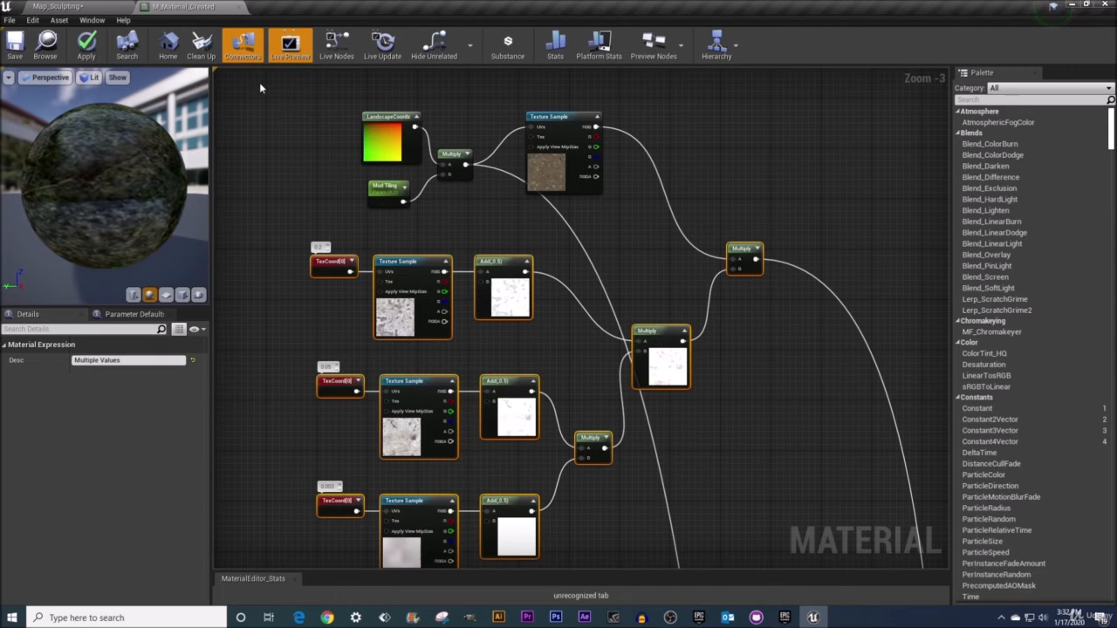
Wrap the Mud texture and its macro variation nodes in a comment box titled Mud
left_click_drag(259, 82, 806, 527)
key("c")
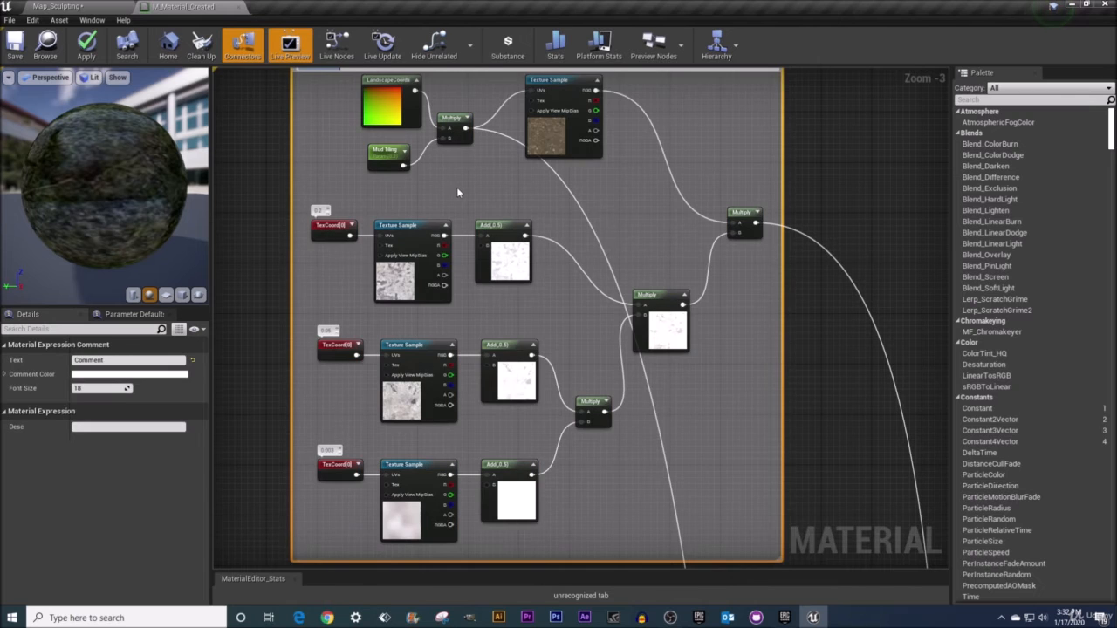
right_click_drag(610, 173, 613, 316)
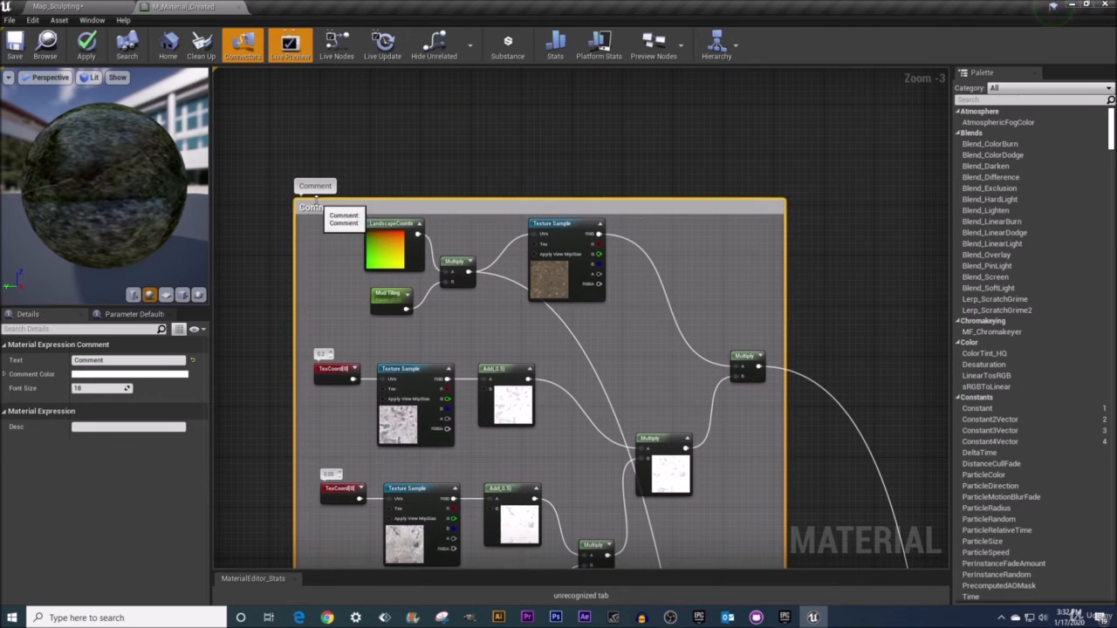
double_click(316, 208)
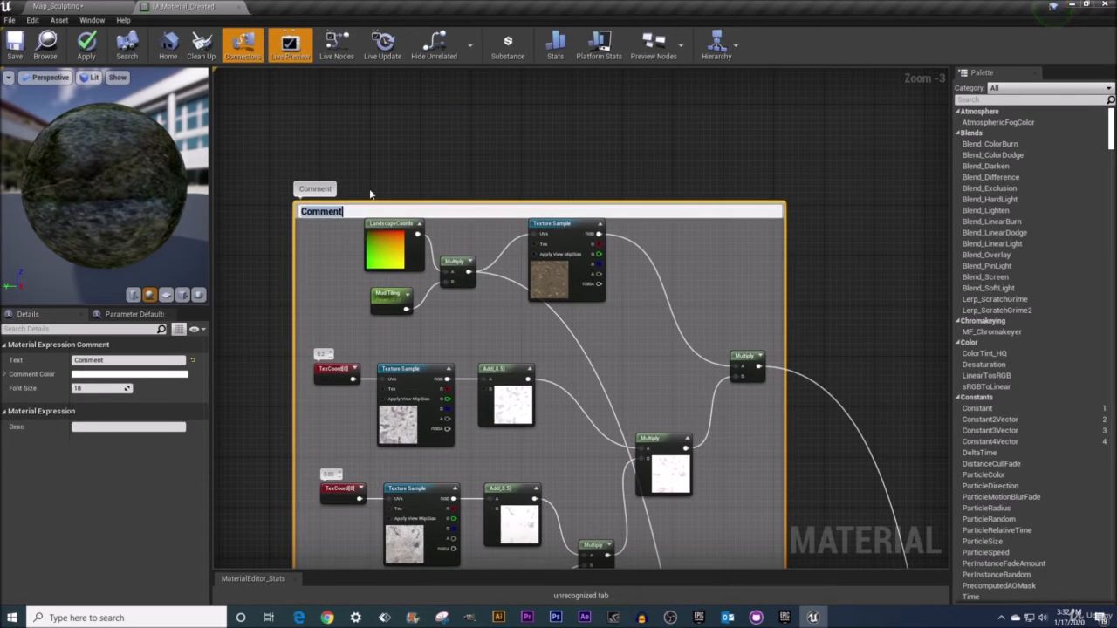
type("Mud")
key("Return")
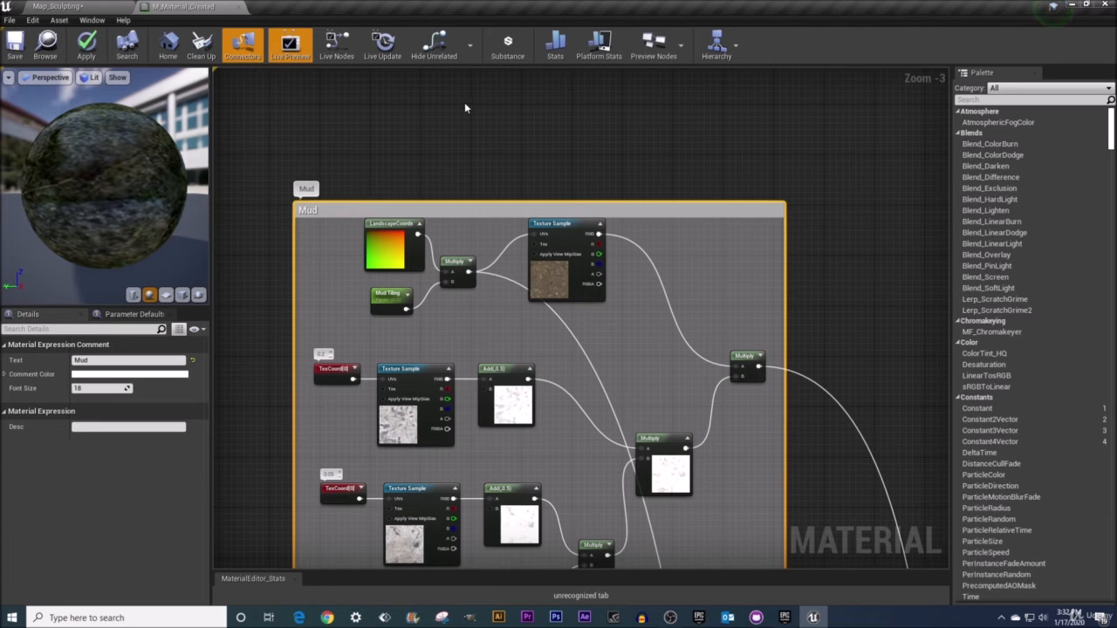
Set the Mud comment box's color to brown
left_click(108, 375)
left_click_drag(202, 374, 233, 409)
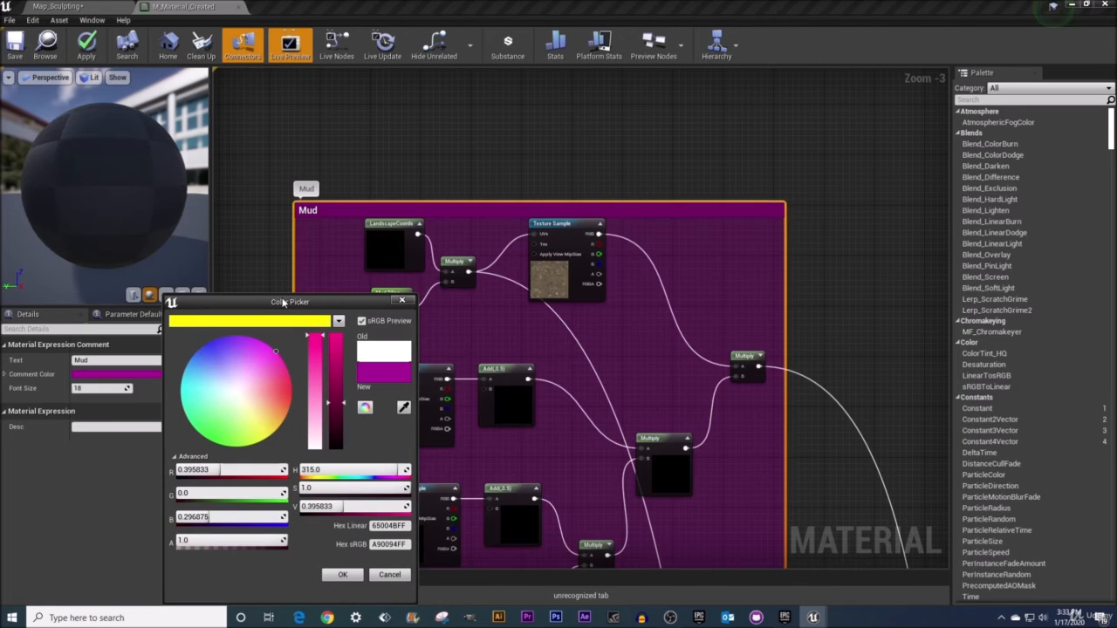
left_click_drag(273, 368, 291, 409)
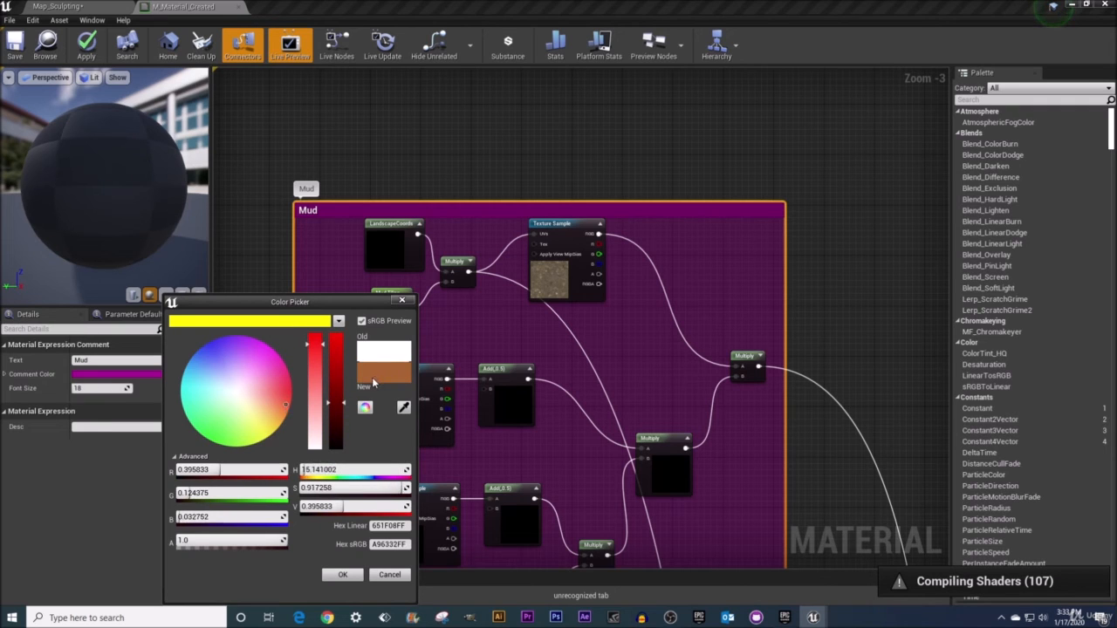
left_click_drag(374, 382, 288, 319)
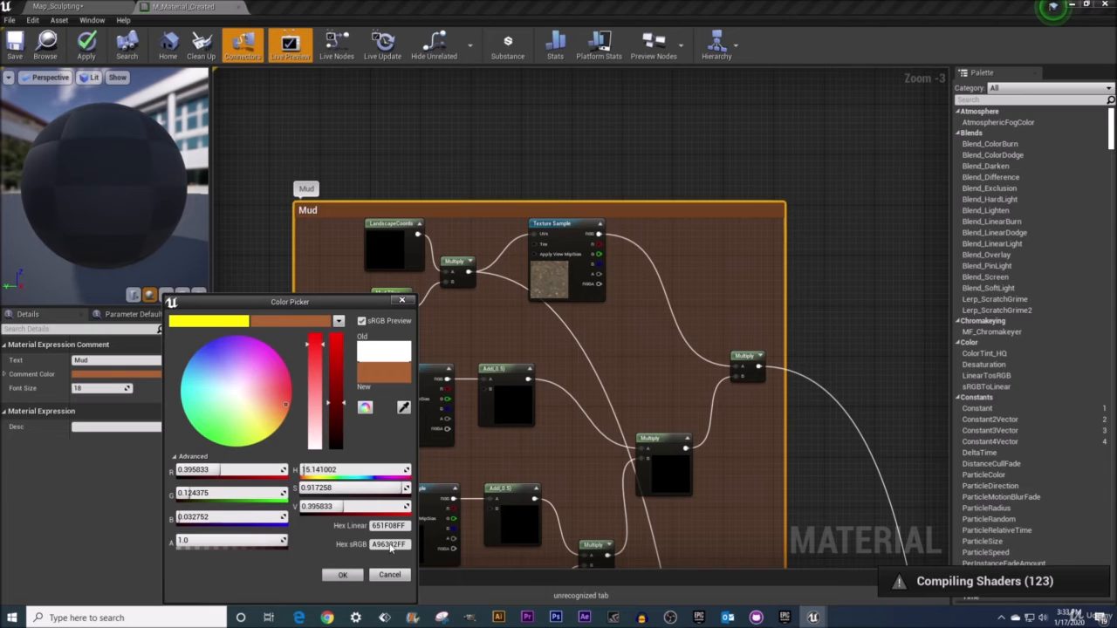
left_click(343, 574)
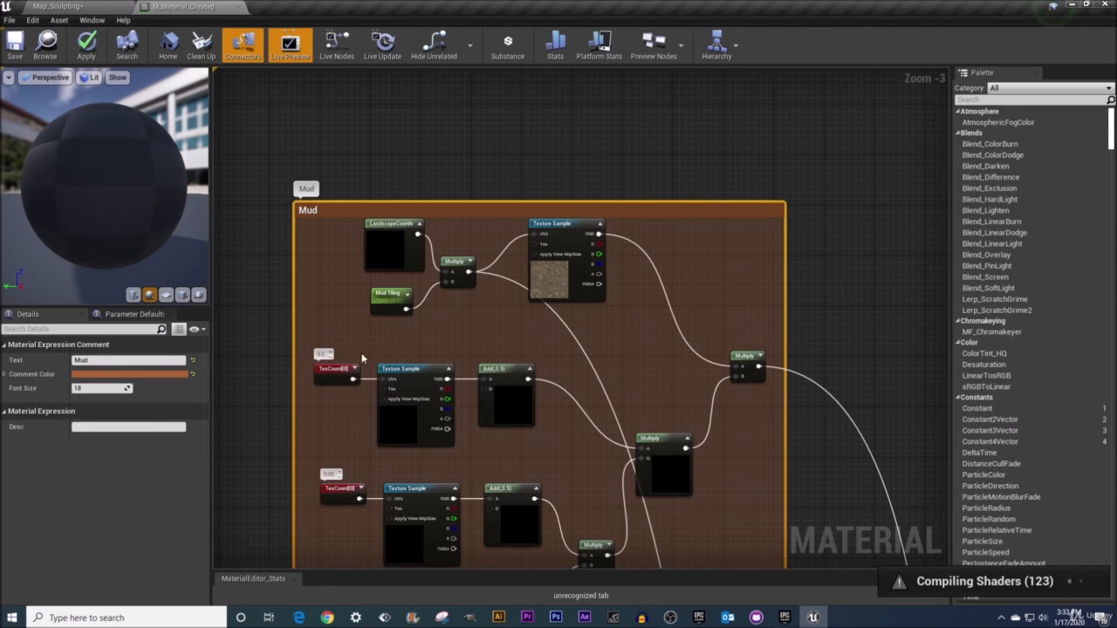
Survey the rest of the material graph, including the layer blend nodes below the Mud group
right_click_drag(362, 358, 355, 209)
scroll(355, 209, "down", 2)
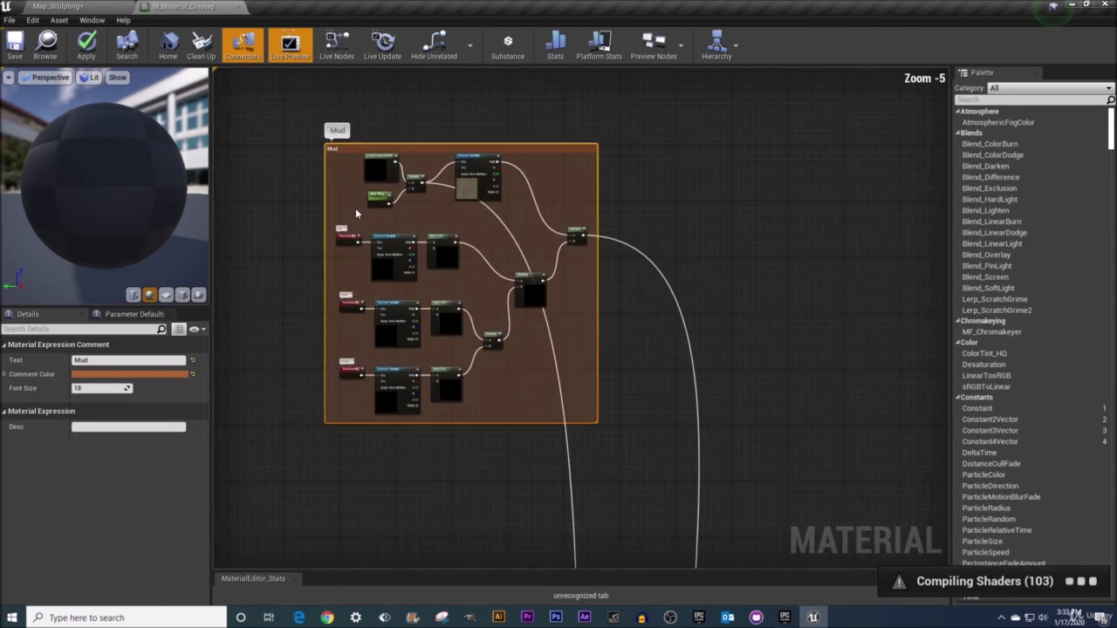
scroll(355, 207, "down", 1)
right_click_drag(415, 394, 414, 342)
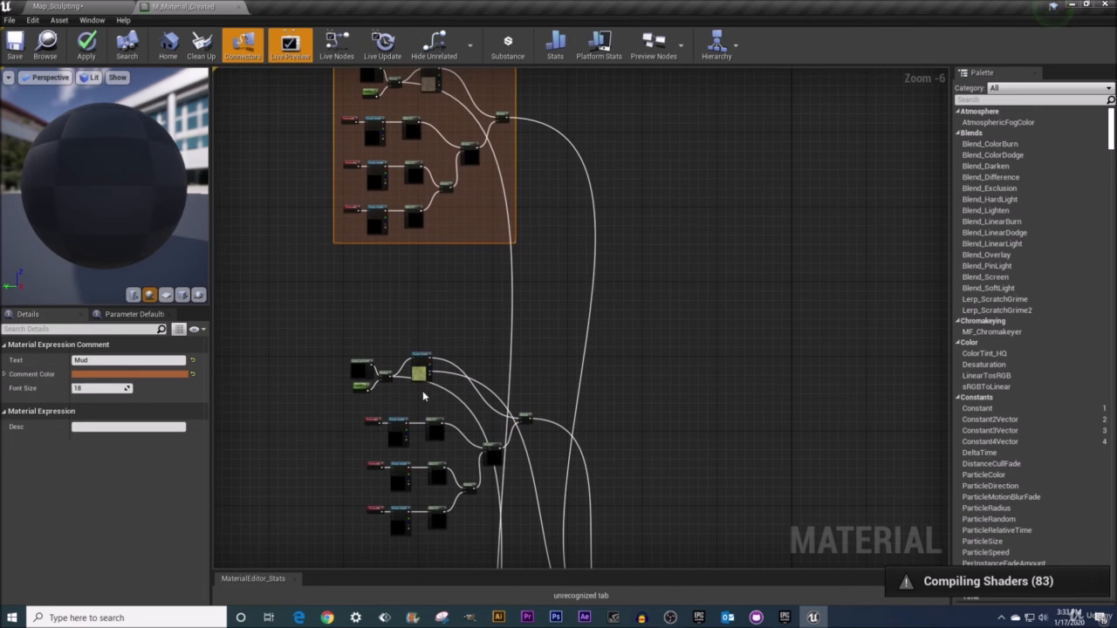
right_click_drag(414, 390, 442, 264)
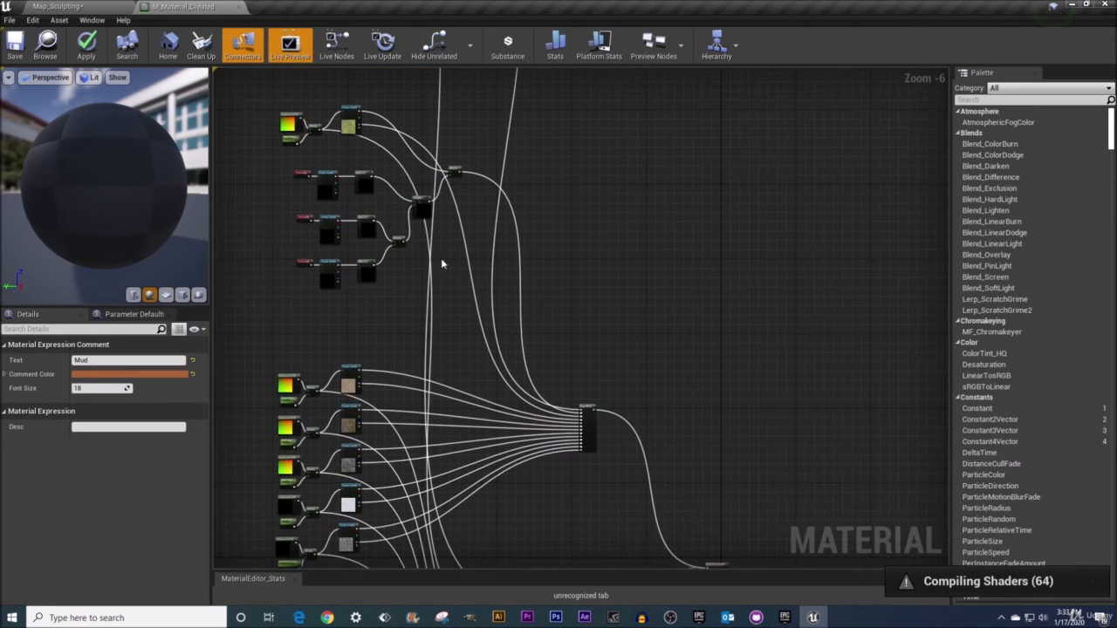
right_click_drag(613, 535, 478, 314)
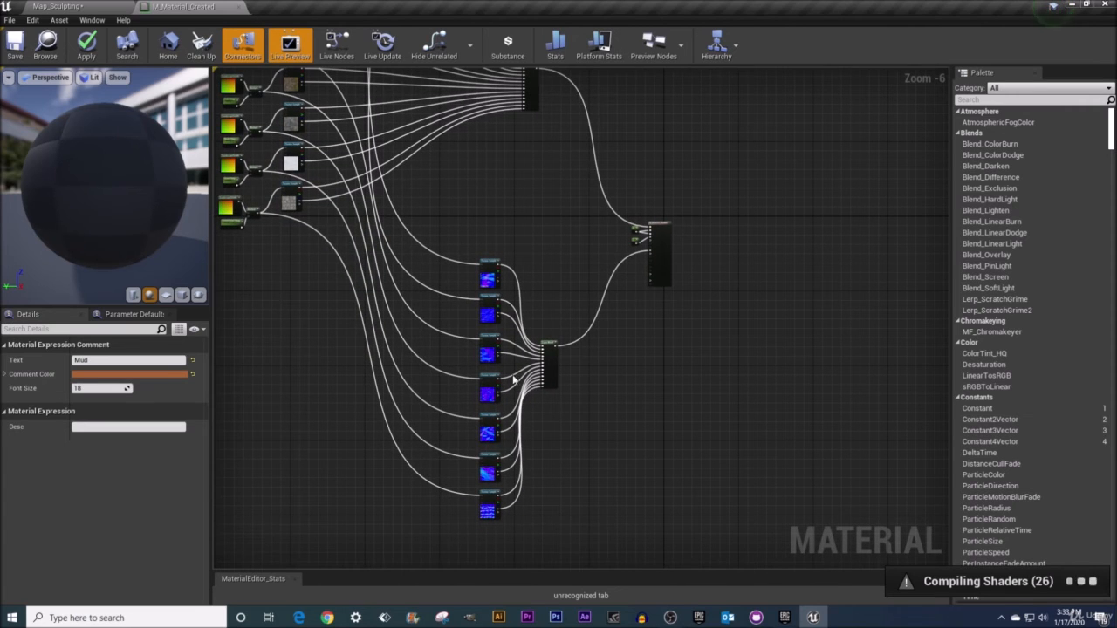
right_click_drag(413, 340, 514, 452)
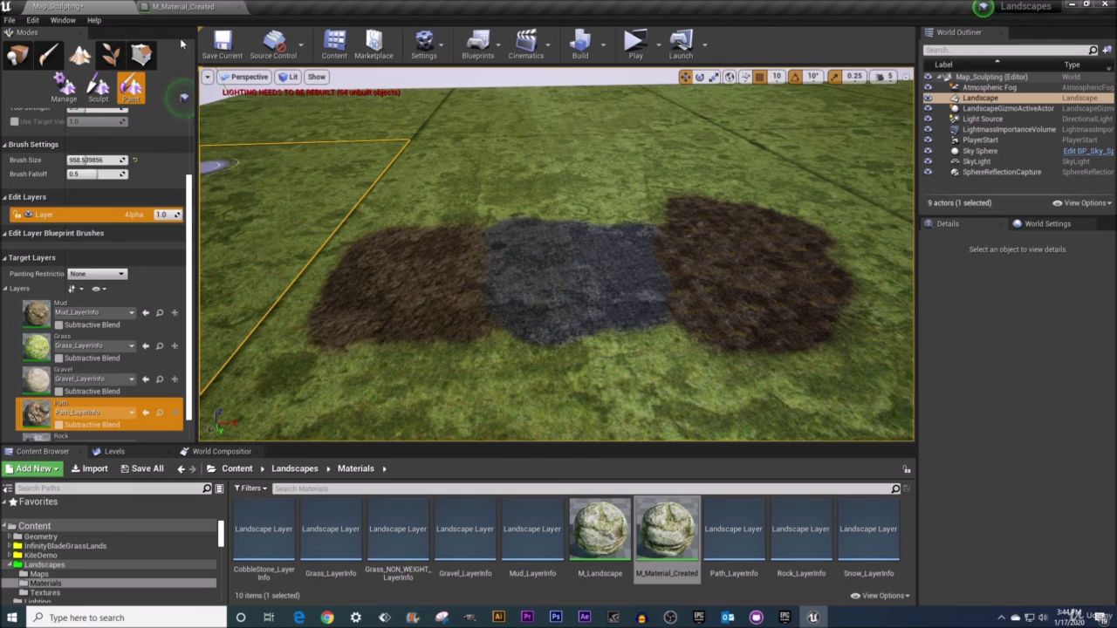
Return to the material editor and pan through the colored comment groups for each landscape layer
left_click(179, 7)
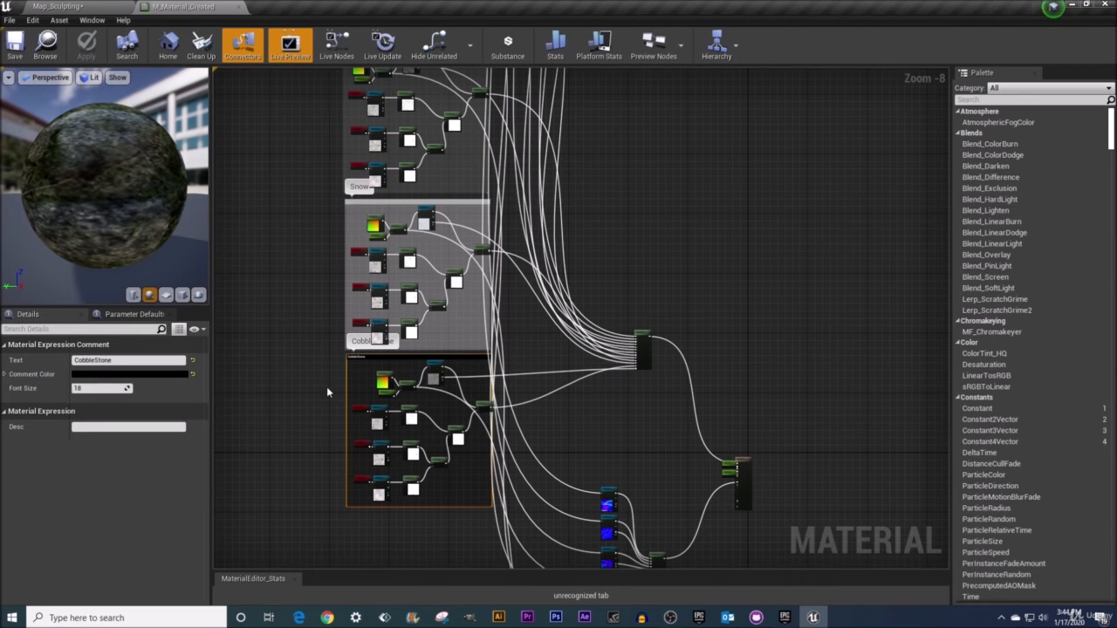
scroll(437, 408, "up", 5)
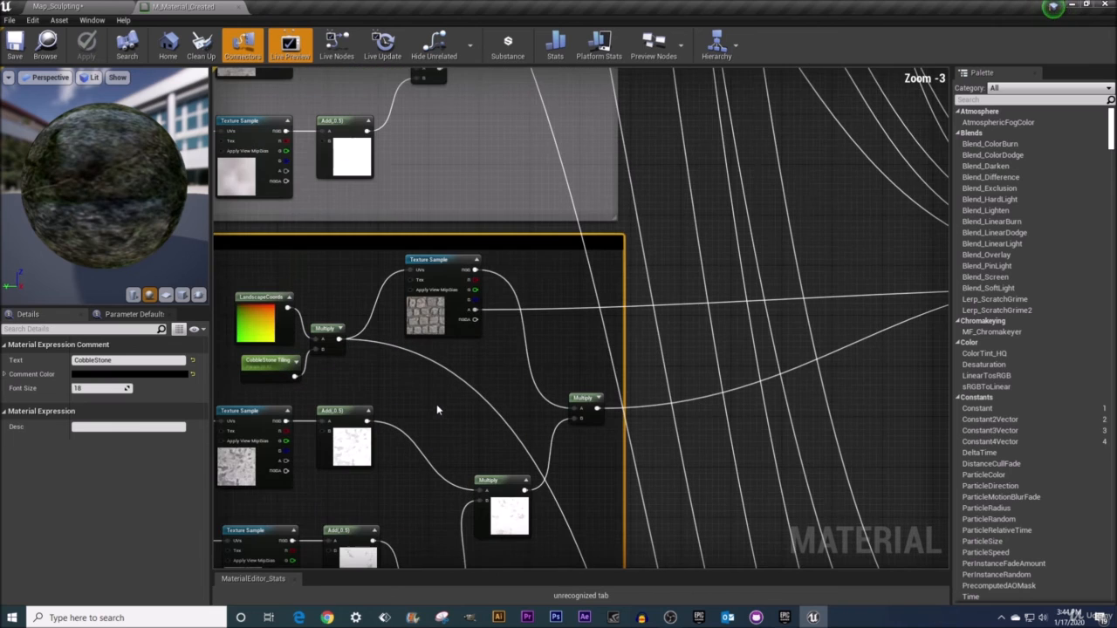
right_click_drag(425, 458, 527, 286)
scroll(527, 288, "down", 1)
right_click_drag(681, 496, 421, 351)
right_click_drag(516, 349, 715, 440)
scroll(493, 367, "down", 3)
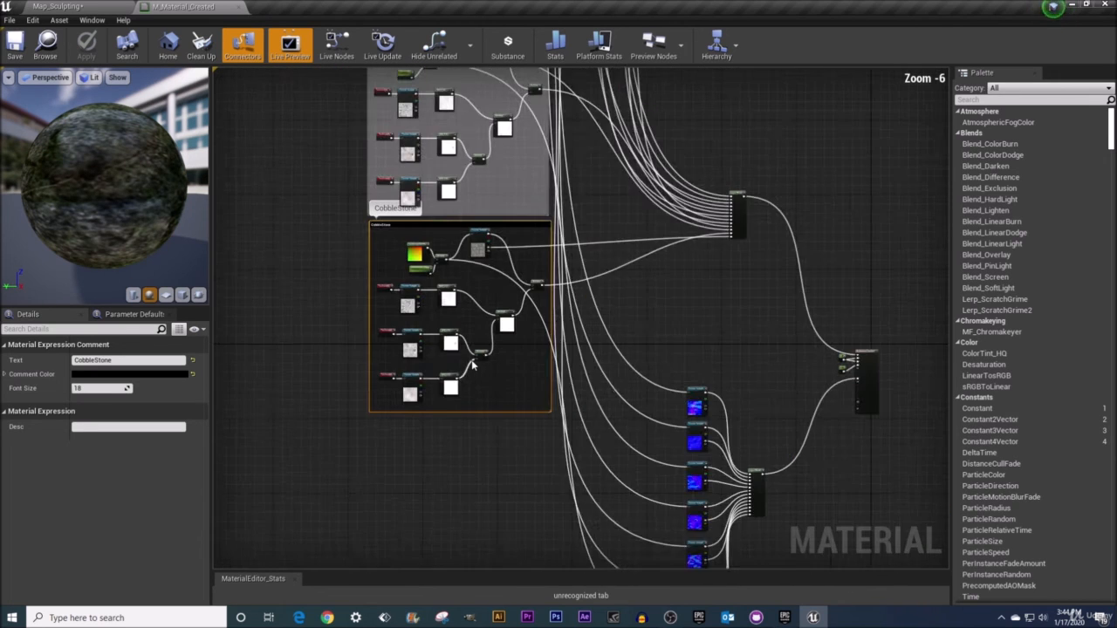
right_click_drag(577, 223, 652, 350)
right_click_drag(636, 126, 631, 304)
right_click_drag(586, 110, 571, 395)
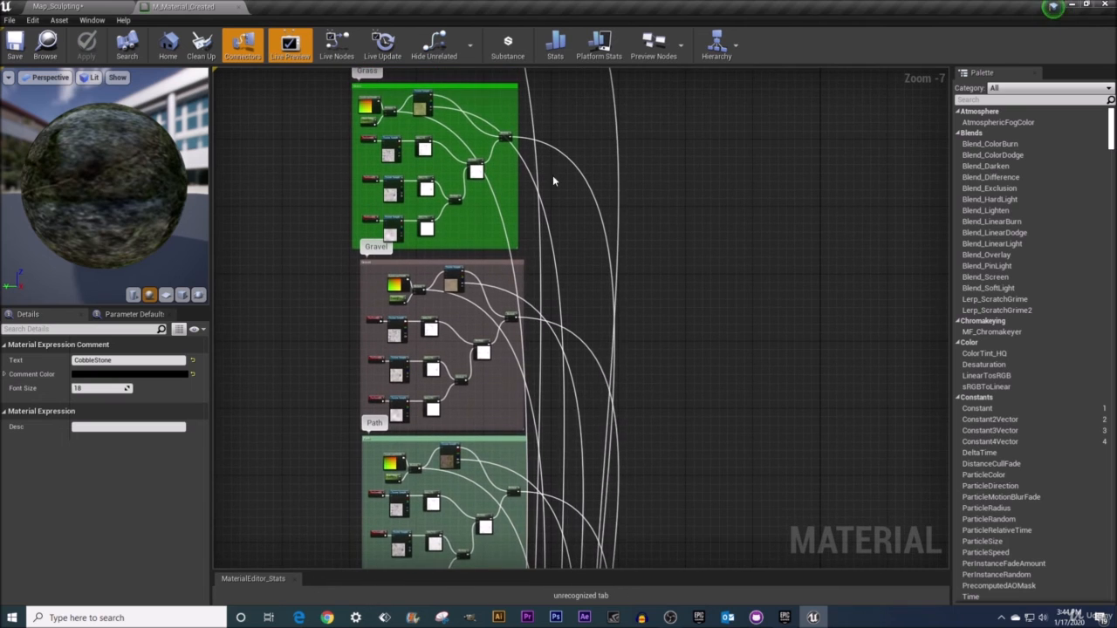
right_click_drag(553, 177, 552, 401)
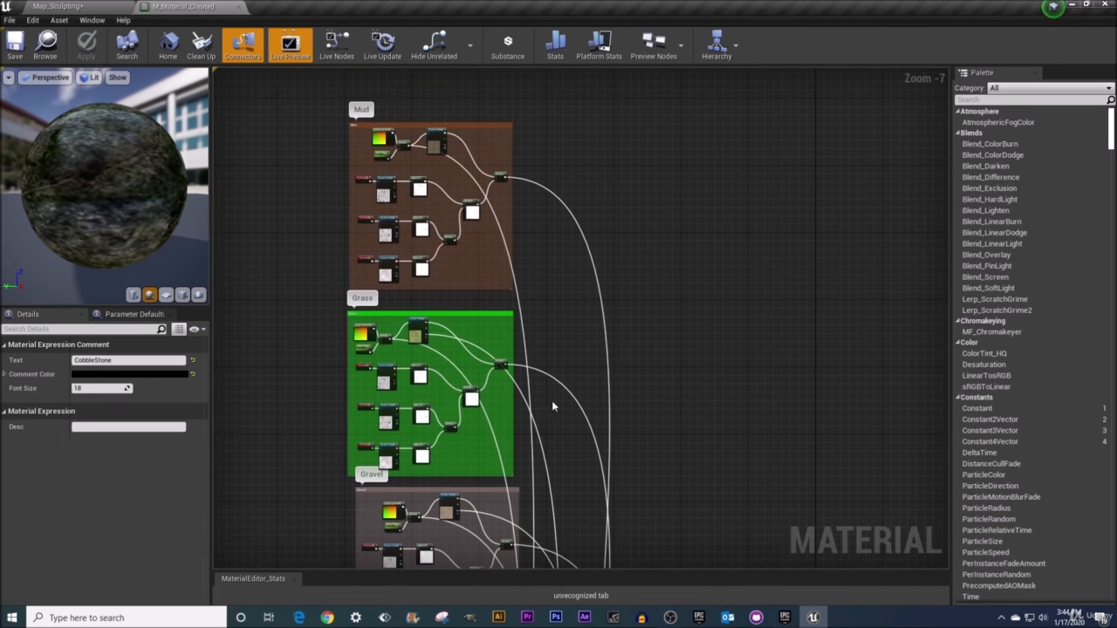
Inspect the Mud group's TexCoord tiling values and the macro variation Texture Sample's settings
left_click(61, 9)
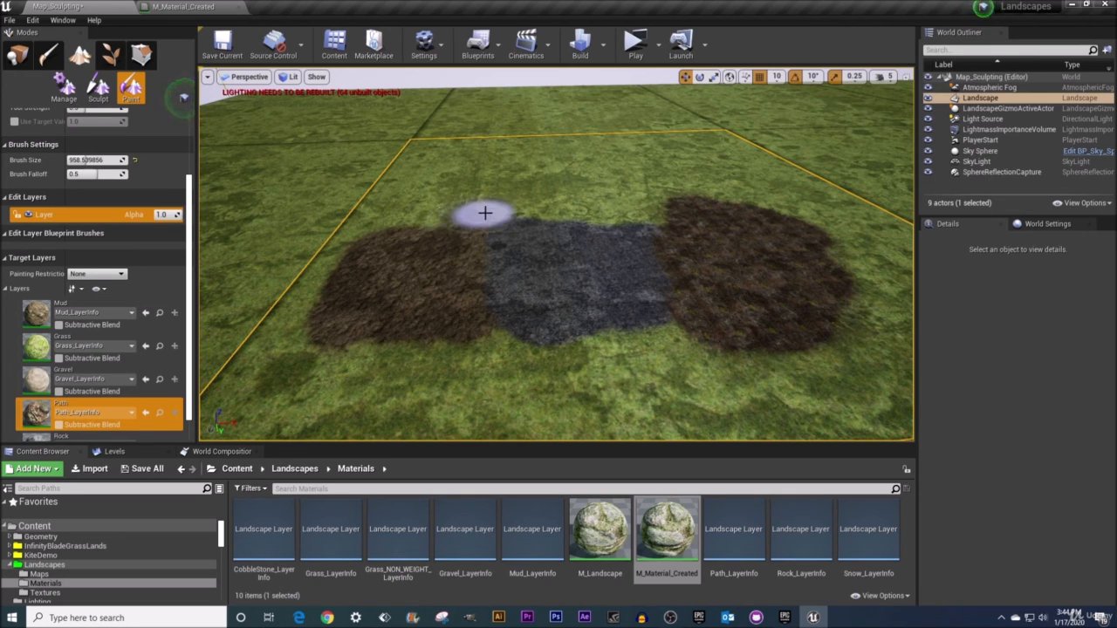
left_click(179, 7)
scroll(383, 131, "up", 7)
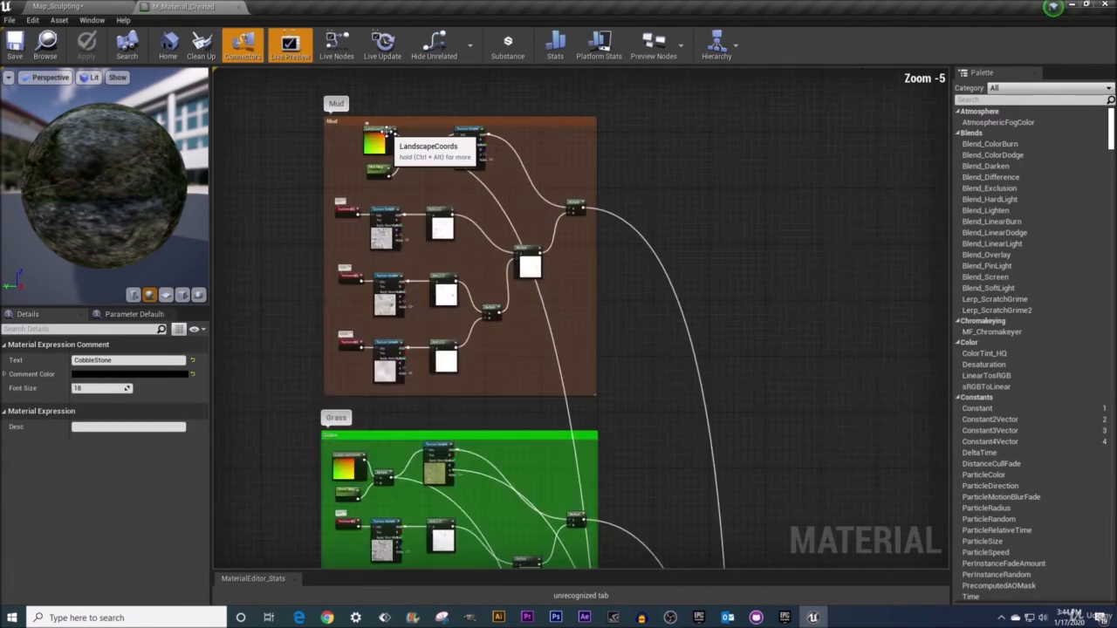
left_click(355, 234)
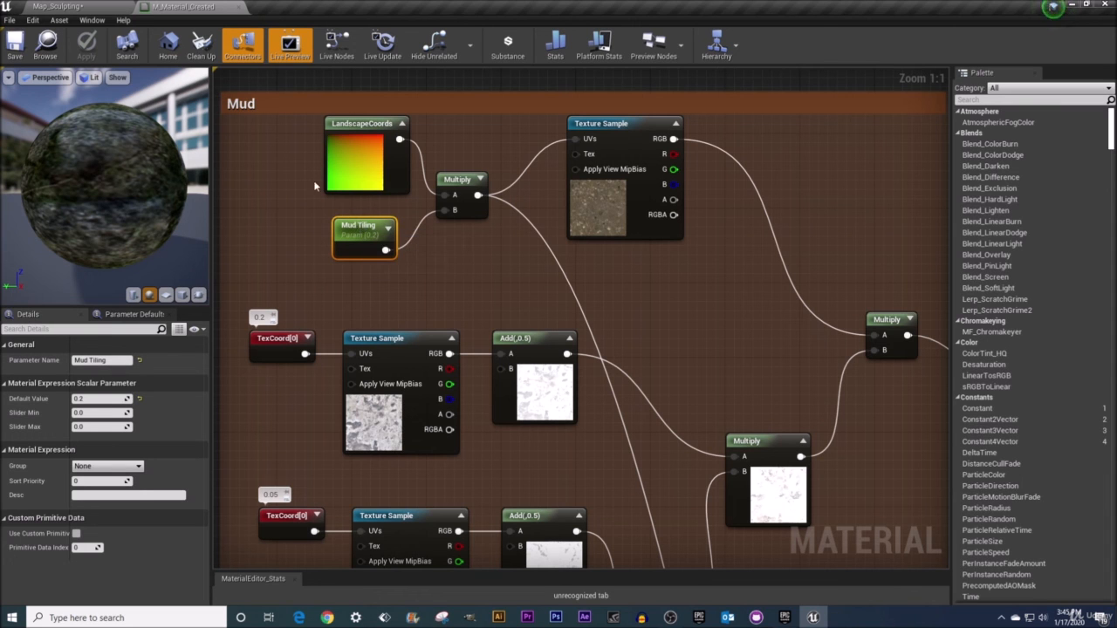
right_click_drag(404, 301, 453, 163)
left_click(320, 204)
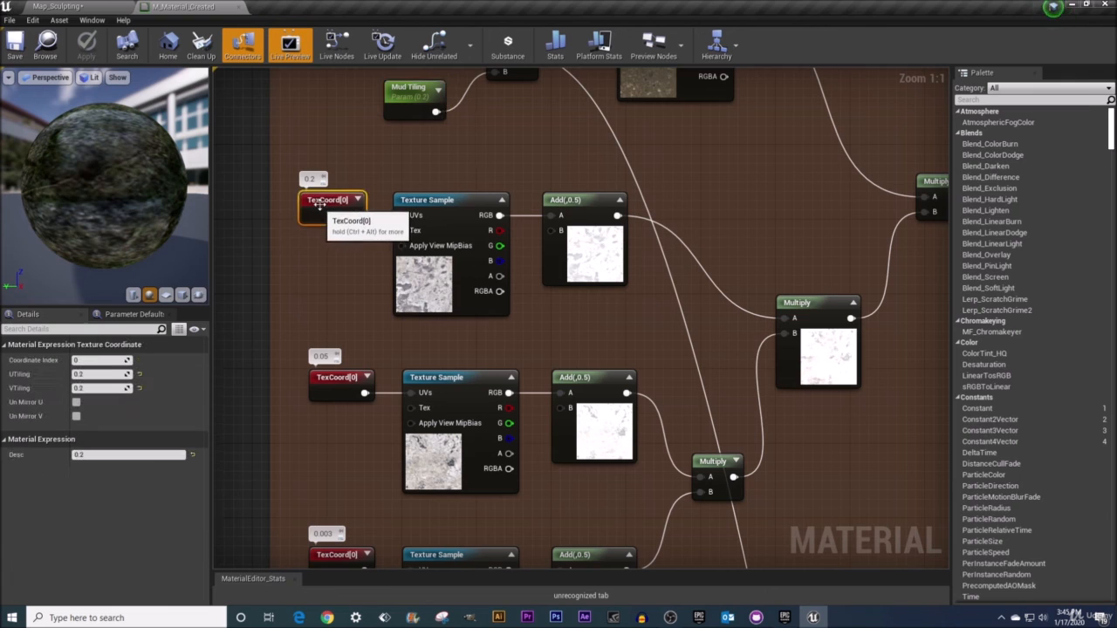
left_click(339, 384)
left_click(457, 391)
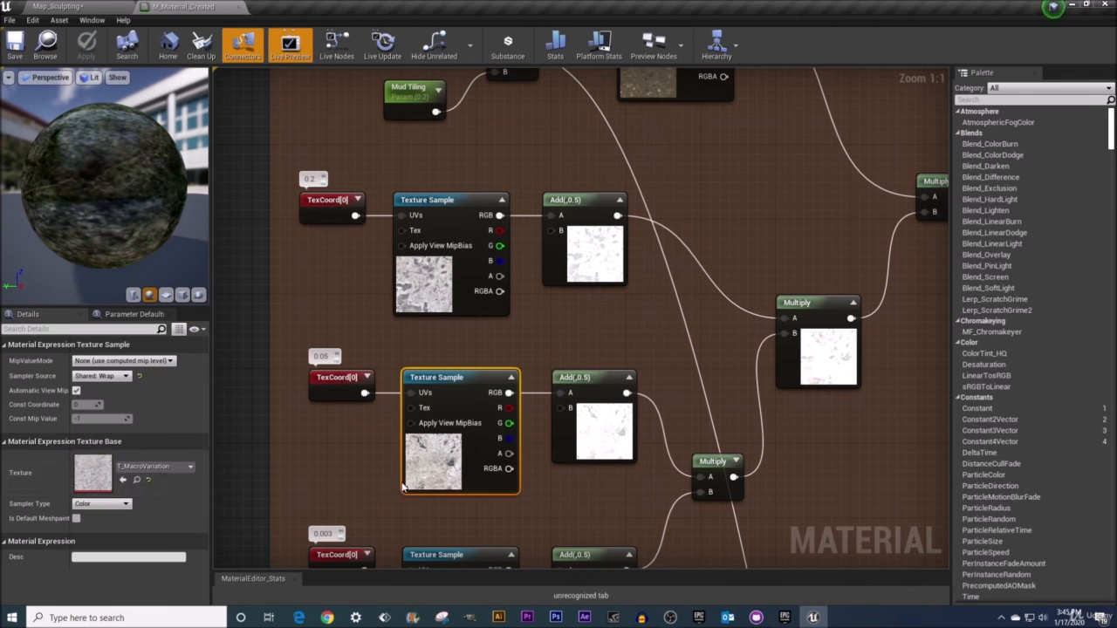
left_click(335, 388)
right_click_drag(335, 389, 343, 307)
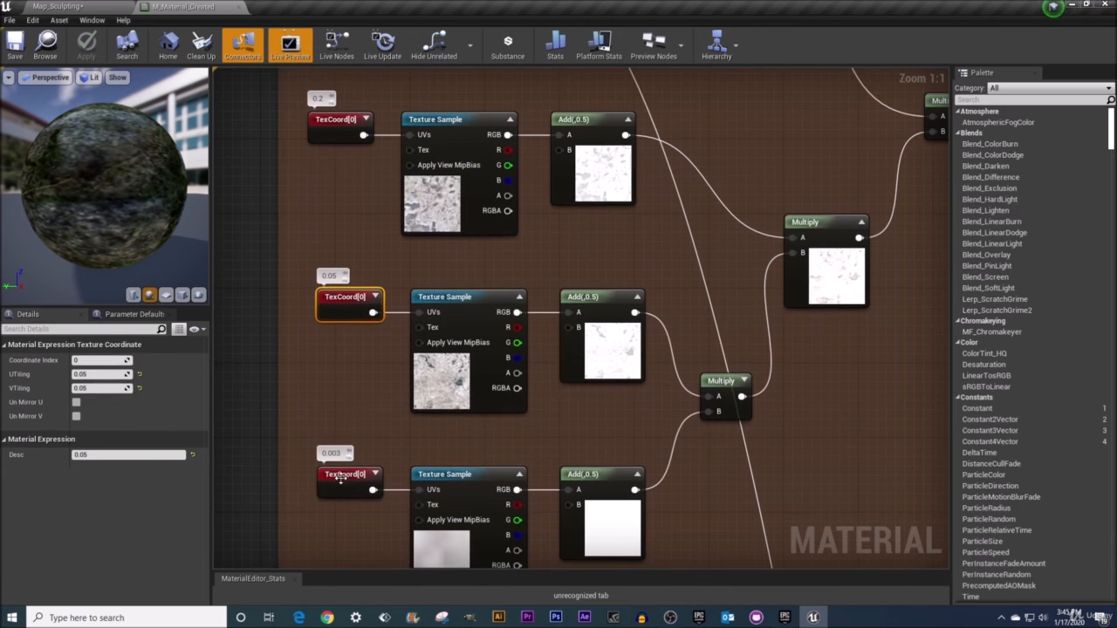
Check the tiling of the Mud group's other TexCoord nodes and the constants of its Add nodes
left_click(344, 476)
left_click(341, 127)
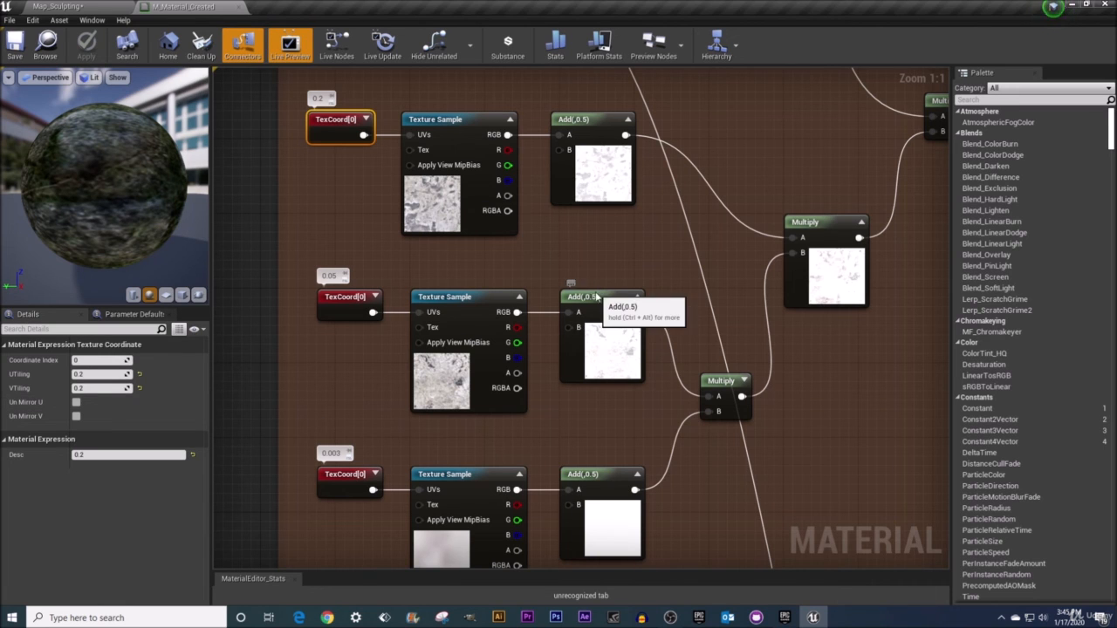
left_click(580, 326)
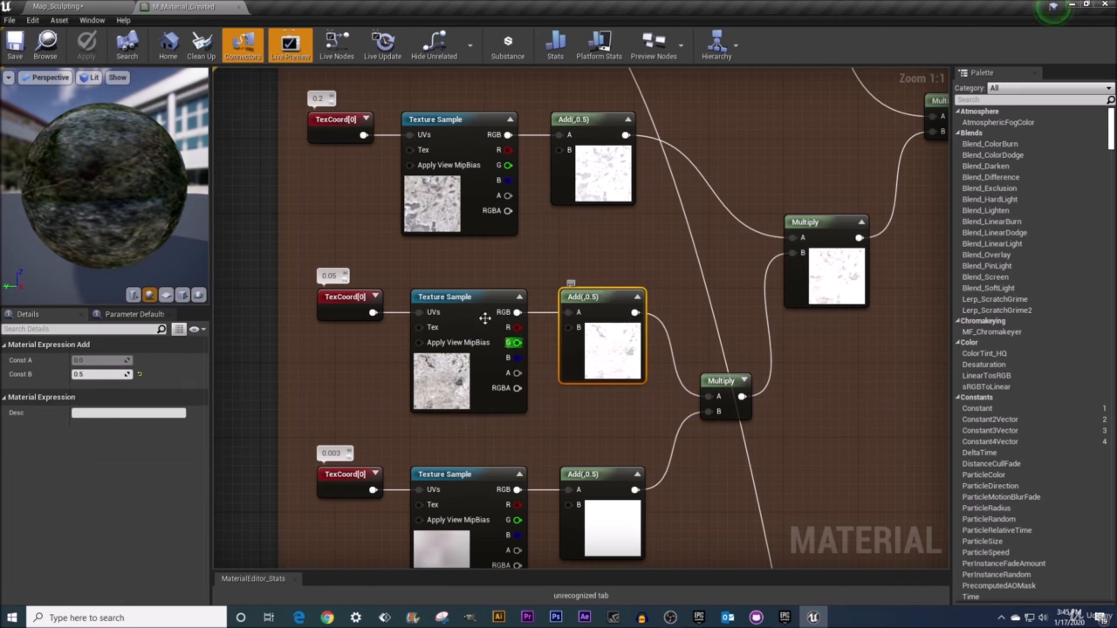
left_click(579, 138)
scroll(583, 490, "down", 5)
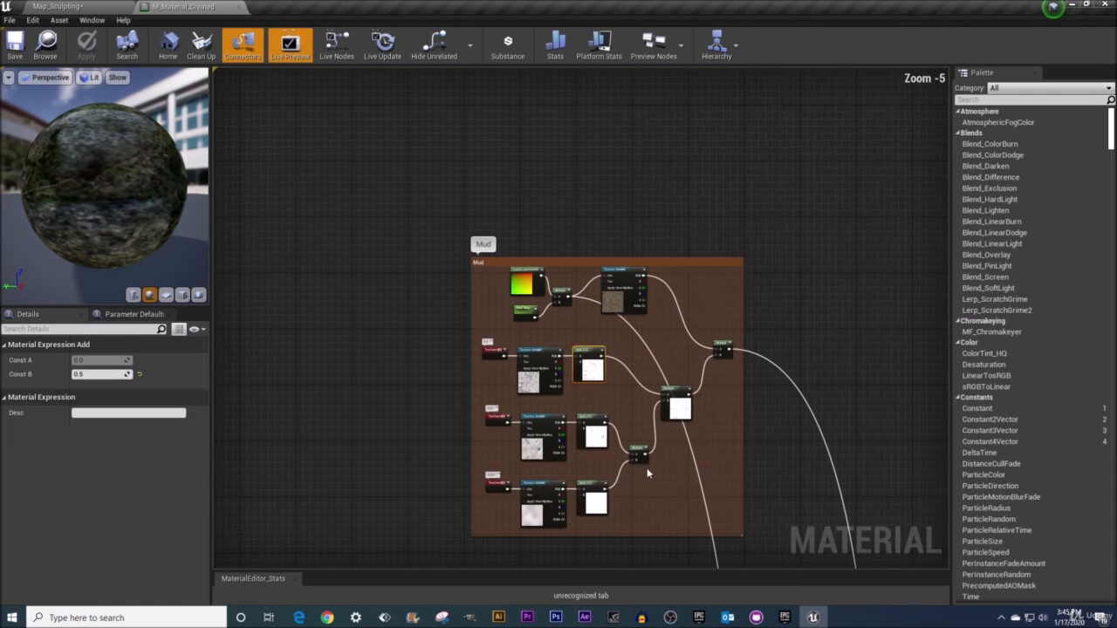
right_click_drag(641, 543, 611, 306)
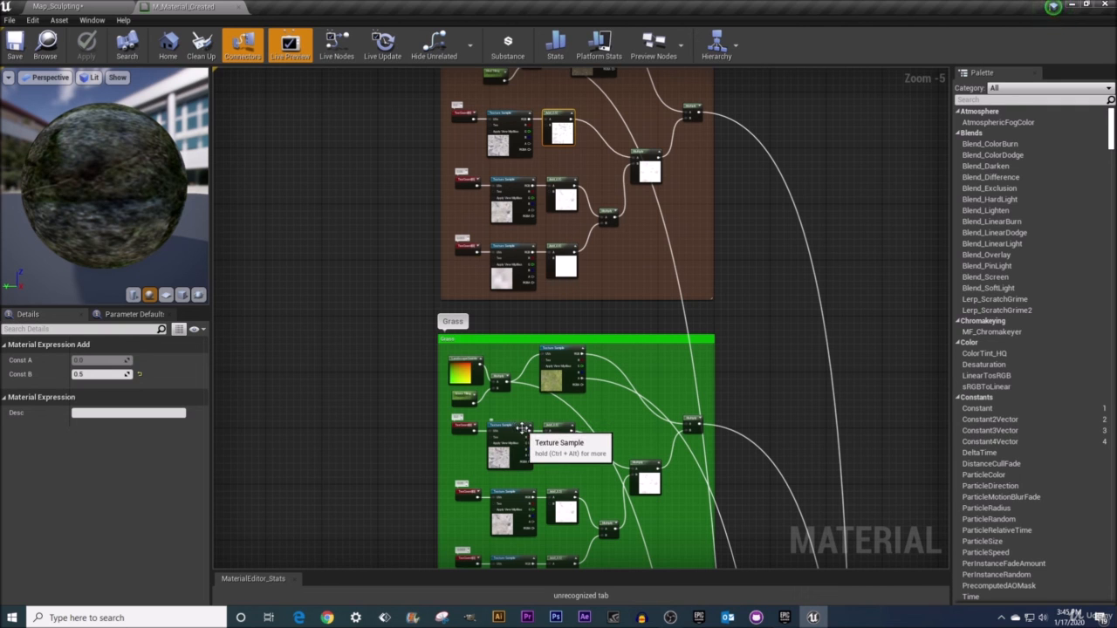
Switch to the Map_Sculpting level and save the current map
left_click(65, 8)
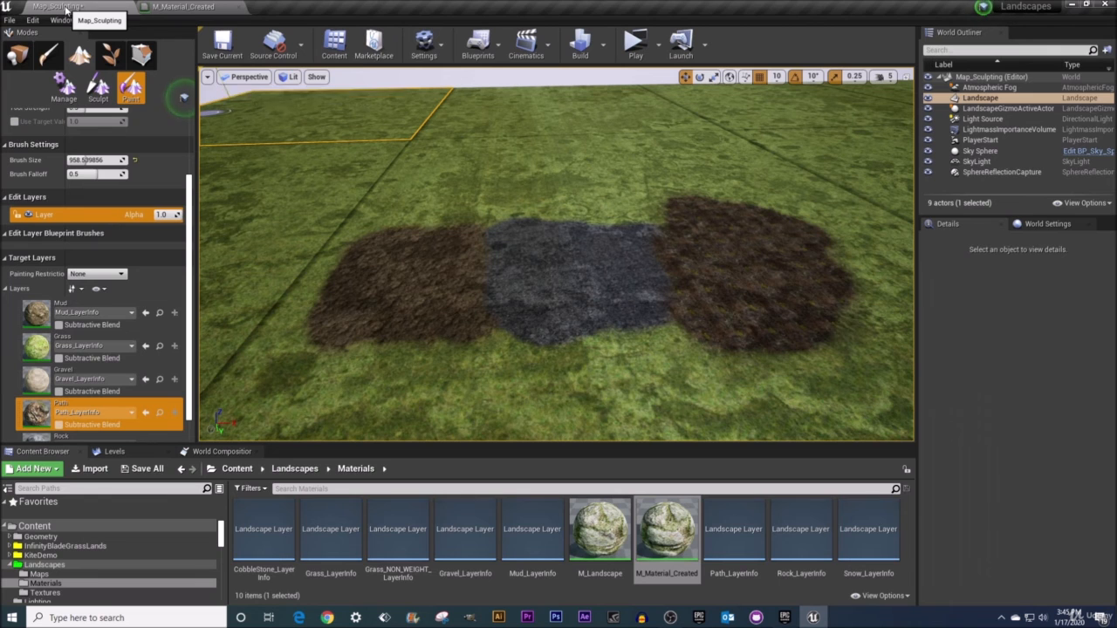
left_click(224, 53)
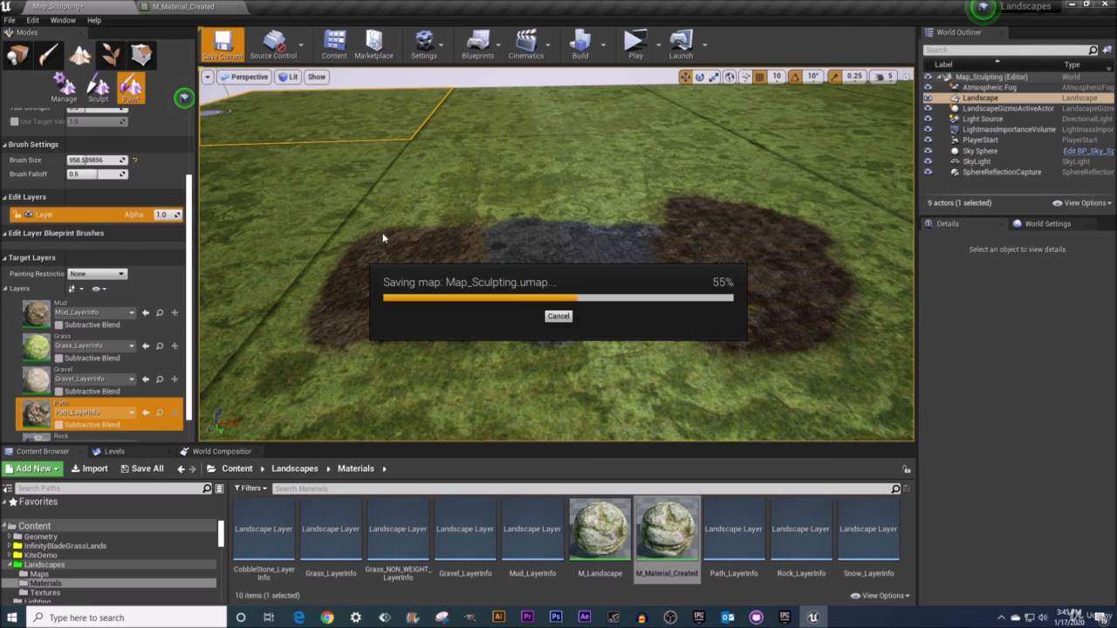